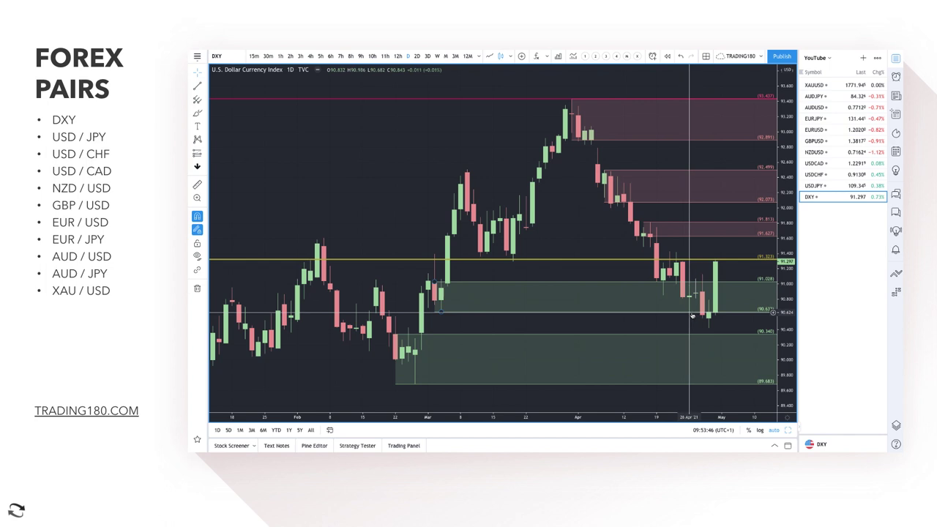
Delete the green demand zone that has its upper edge at 91.028 on the DXY daily chart
click(677, 312)
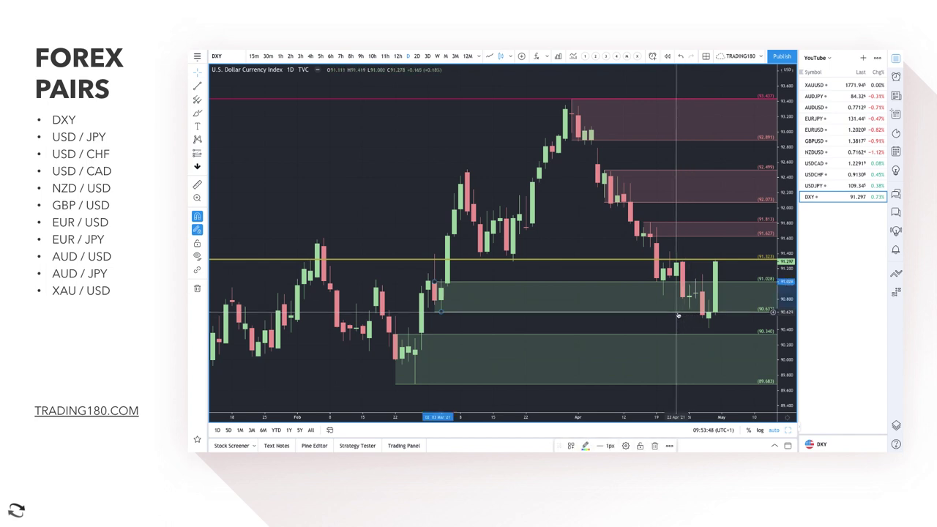
key(Delete)
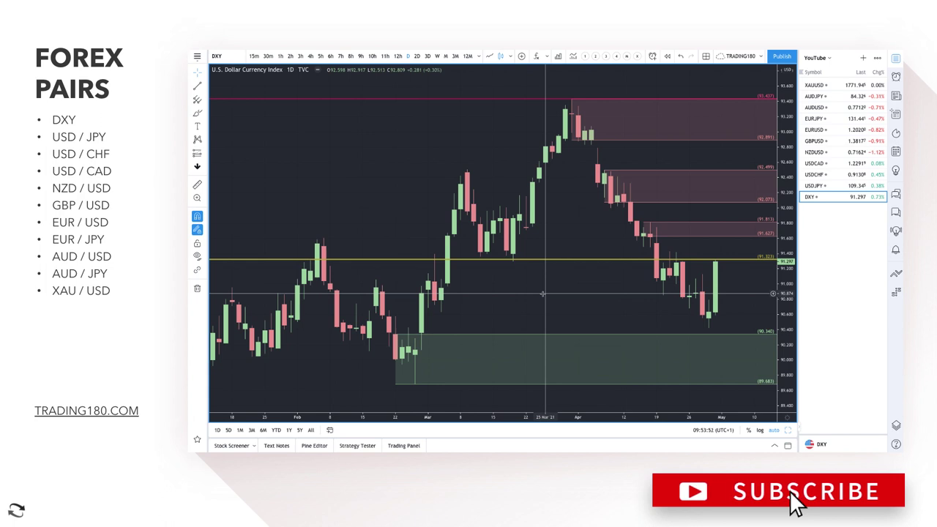
Brush a downward arrow along the April decline from the 93.427 zone to the late-April low, and delete it again
click(197, 113)
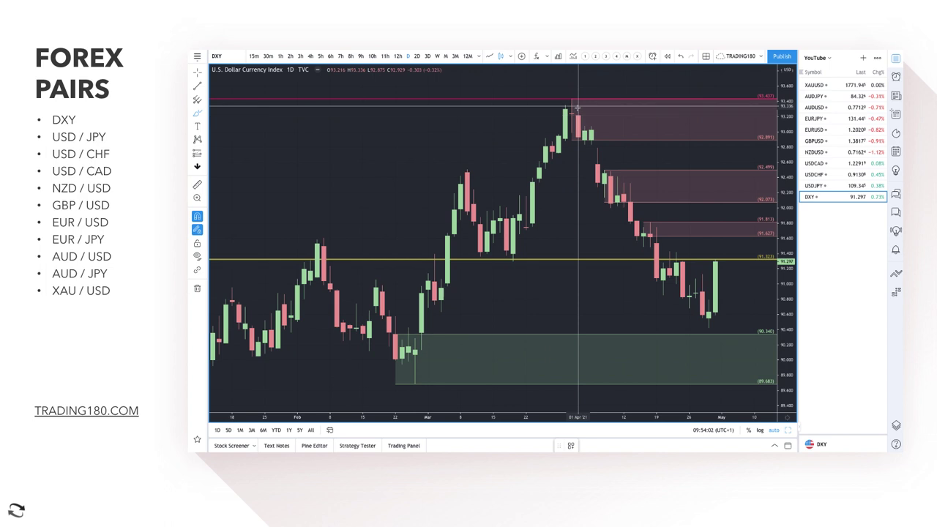
mouse_move(572, 104)
mouse_down()
mouse_move(695, 292)
mouse_move(690, 300)
mouse_move(707, 296)
mouse_up()
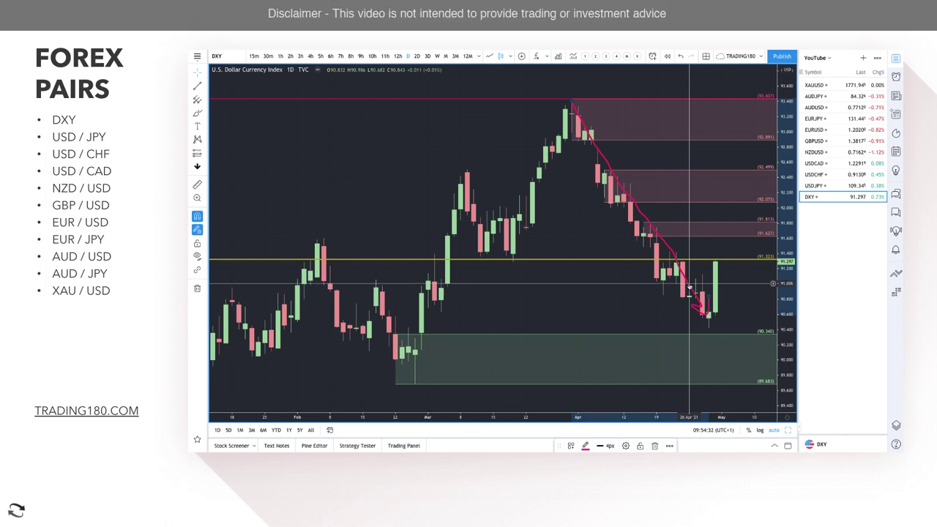
key(Delete)
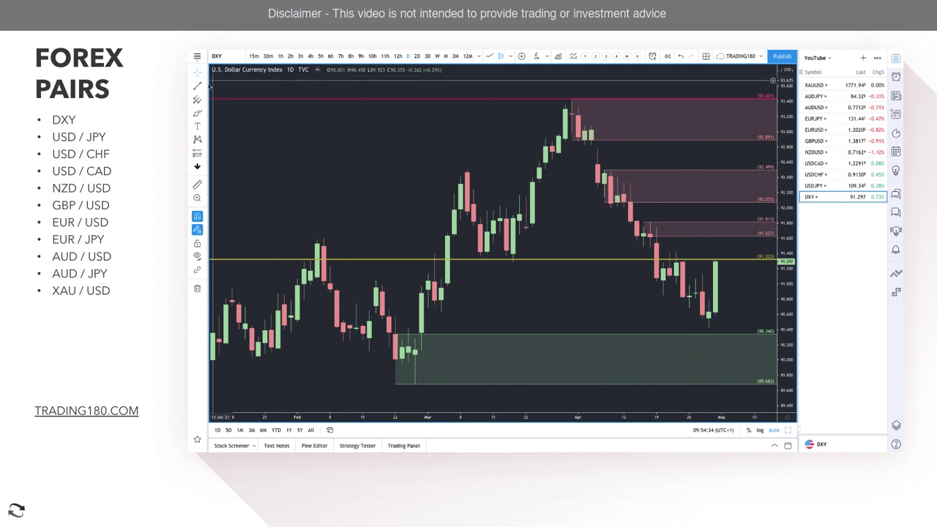
Draw a Fib Retracement from 90.898 down to 90.424 at the late-April low and apply the DEMAND template
click(206, 100)
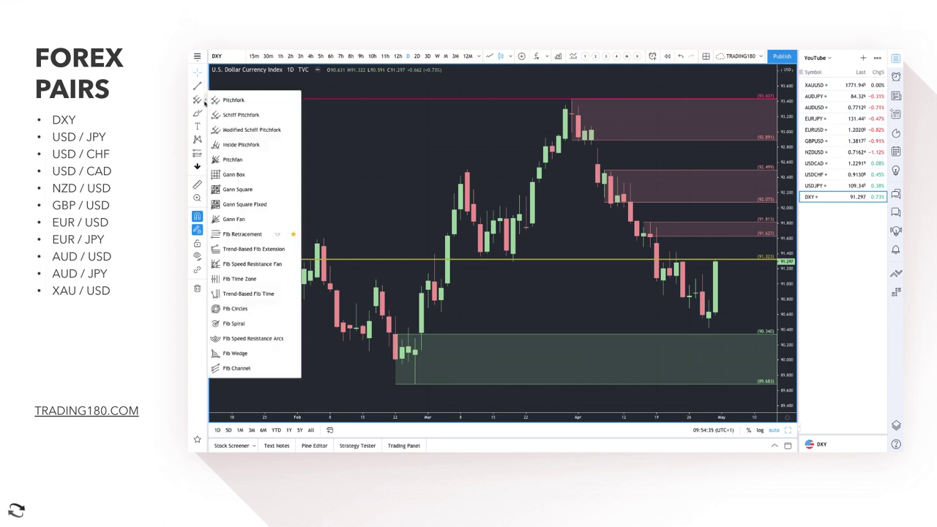
click(232, 233)
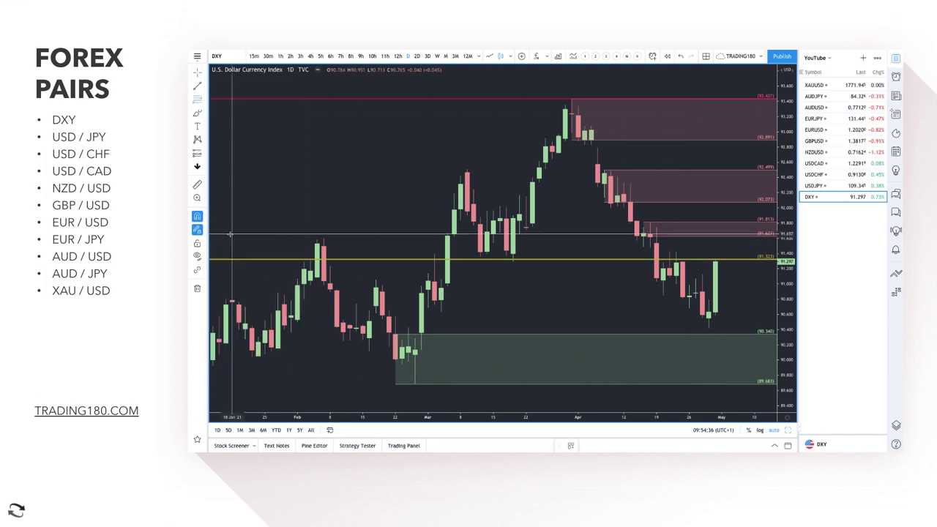
click(702, 292)
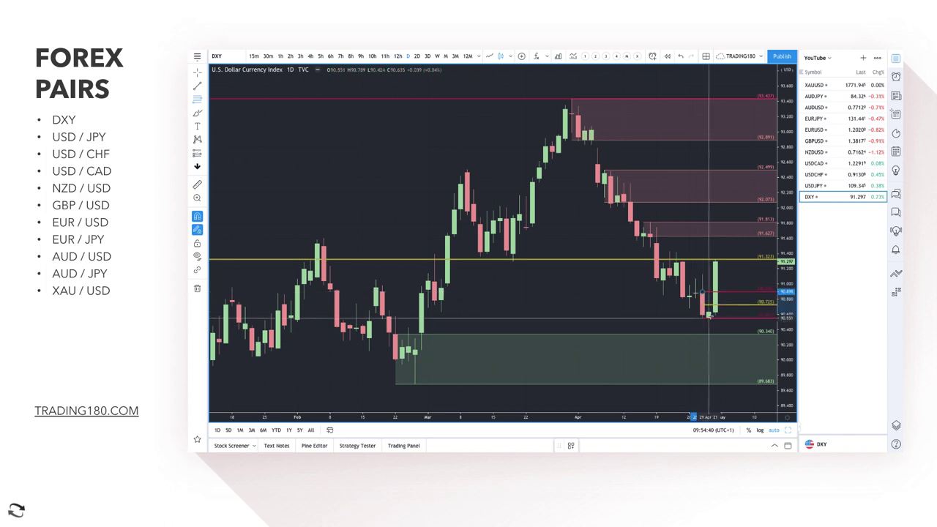
click(709, 326)
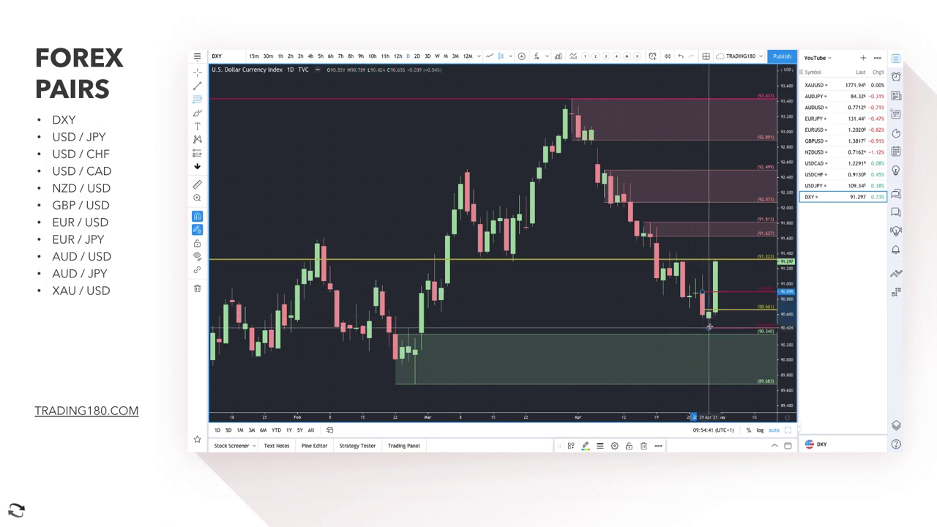
click(571, 445)
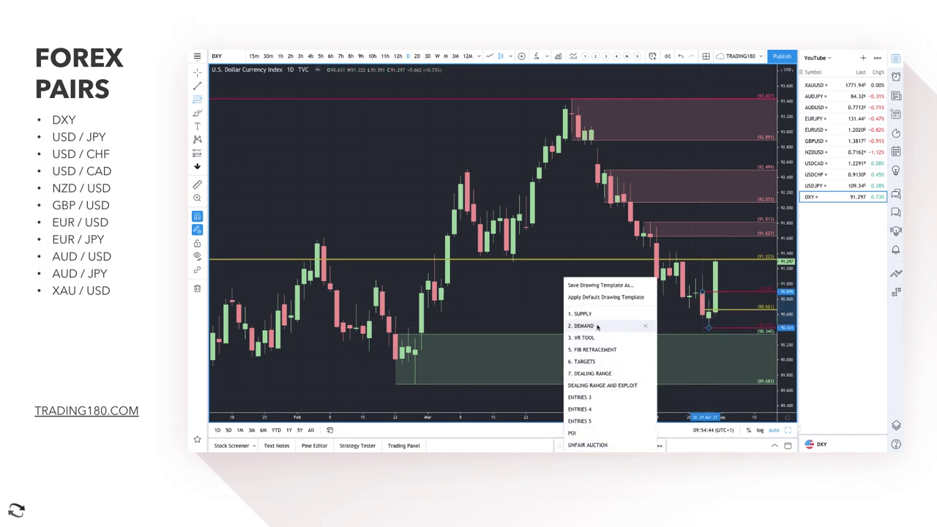
click(596, 327)
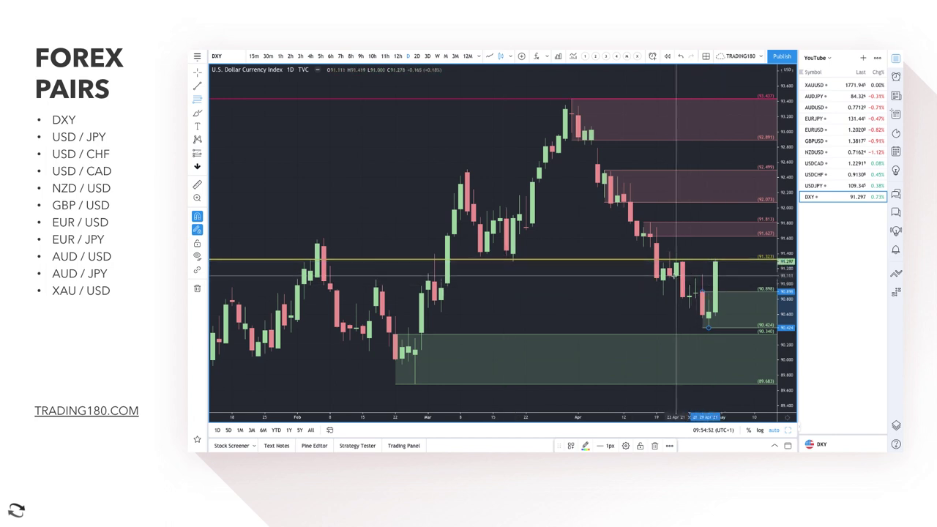
Add a second retracement zone between 91.428 and 91.111 at the 21–22 April candles and apply the SUPPLY template
drag(676, 275, 669, 251)
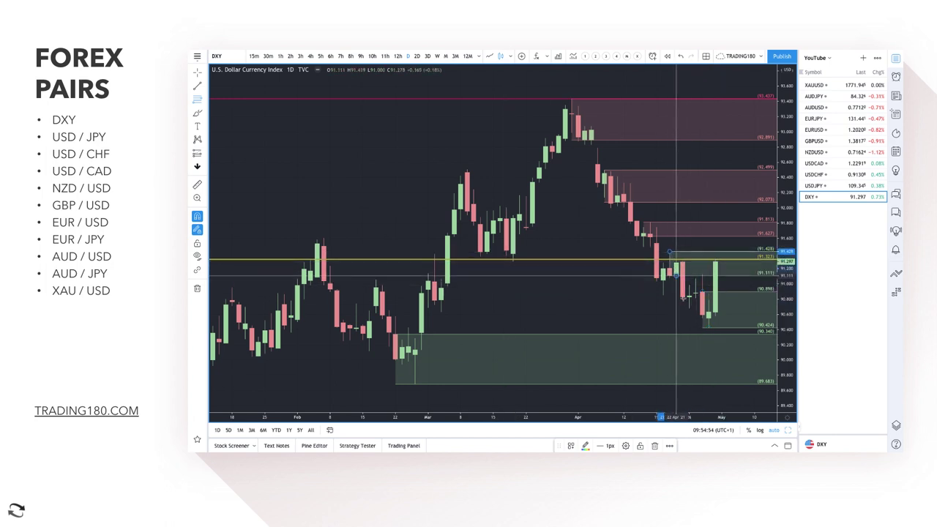
click(571, 445)
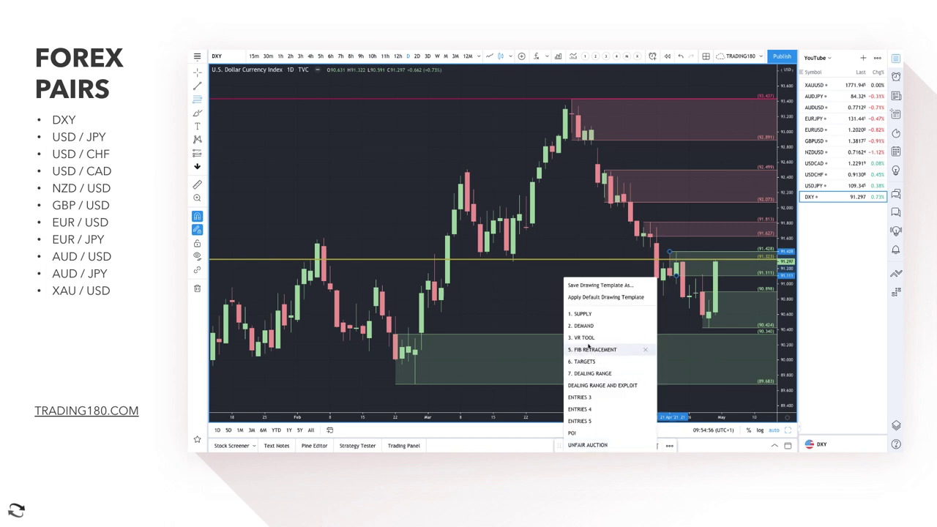
click(590, 314)
Circle the late-April lows around the 90.898–90.424 demand zone with the Brush
scroll(707, 282, up, 2)
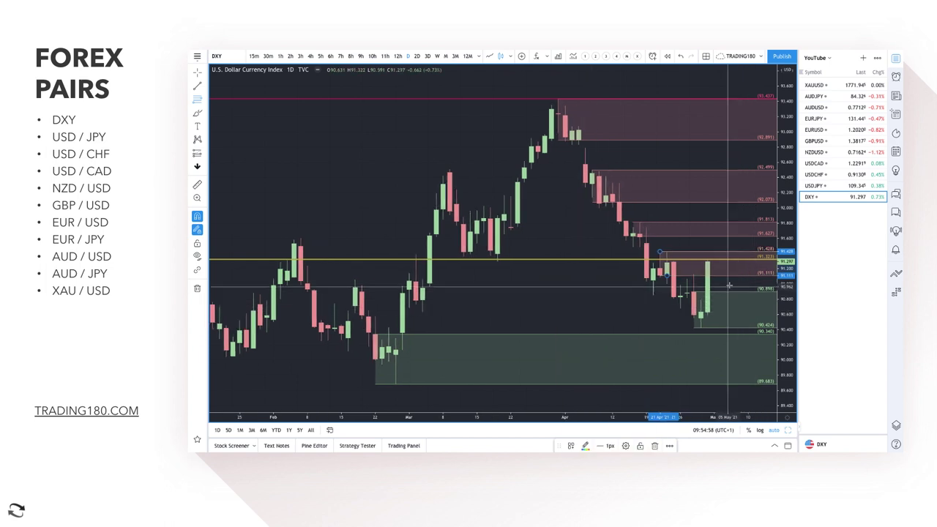
click(197, 112)
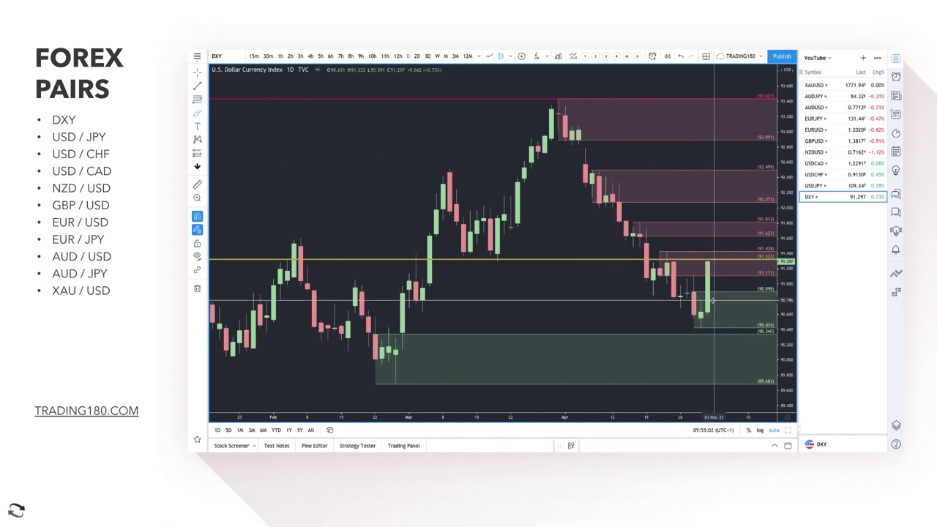
mouse_move(697, 288)
mouse_down()
mouse_move(677, 306)
mouse_move(693, 326)
mouse_move(713, 303)
mouse_move(706, 294)
mouse_up()
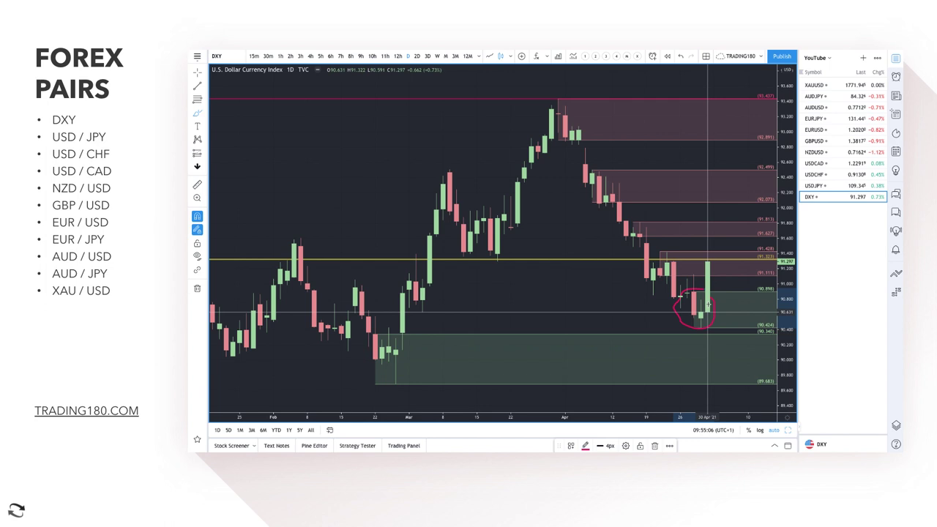
Try brush strokes tracing the rally from the circled lows up through the nearest supply zones, and undo them
drag(708, 312, 714, 253)
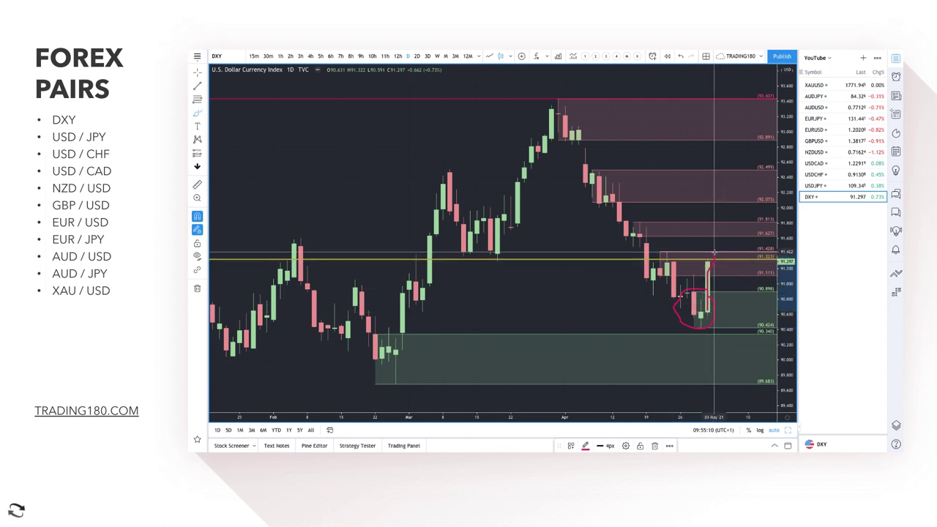
drag(714, 253, 744, 209)
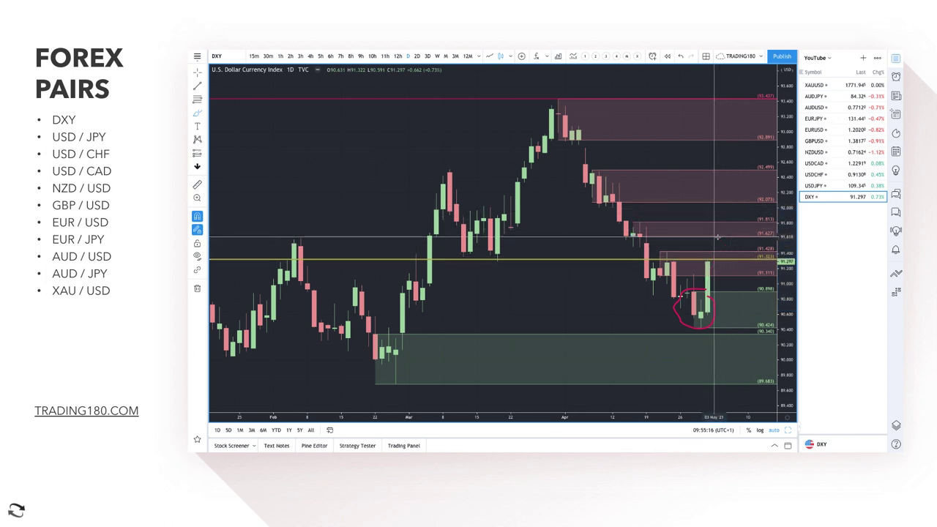
key(ctrl+z)
Handwrite "Ex" with the Brush inside the highest supply zone, just below 93.427
click(202, 112)
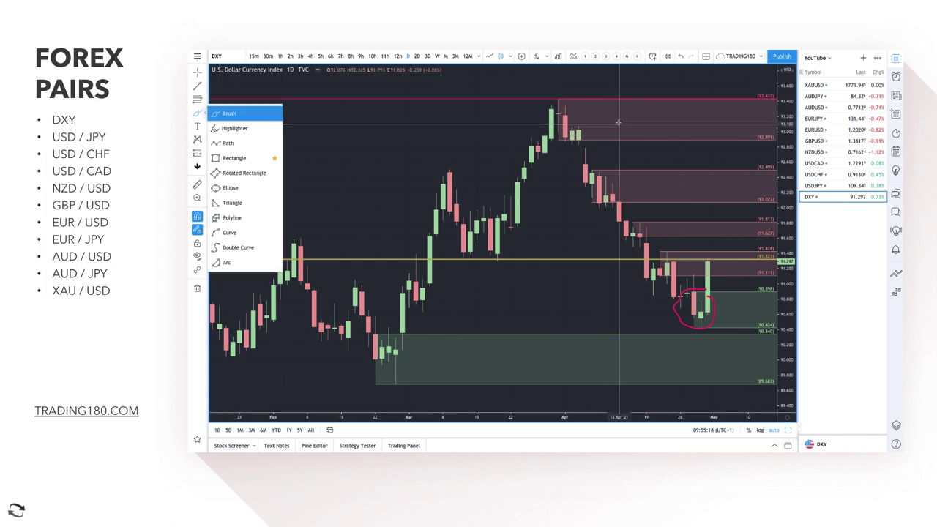
mouse_move(583, 103)
mouse_down()
mouse_move(597, 119)
mouse_move(600, 111)
mouse_move(579, 123)
mouse_move(613, 94)
mouse_move(630, 126)
mouse_move(617, 128)
mouse_up()
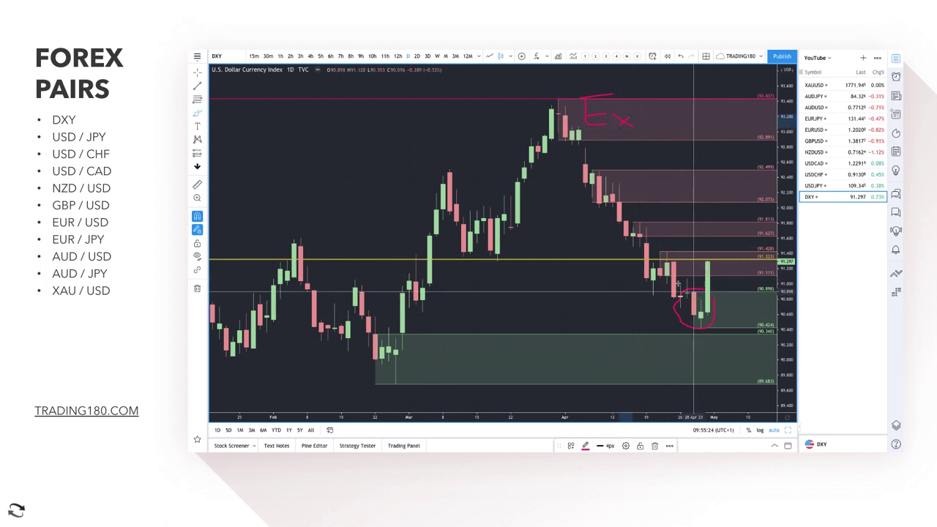
Switch to the ING article "US: Federal Reserve acknowledges the positives" and highlight its opening summary on tapering and interest rates
scroll(643, 325, down, 2)
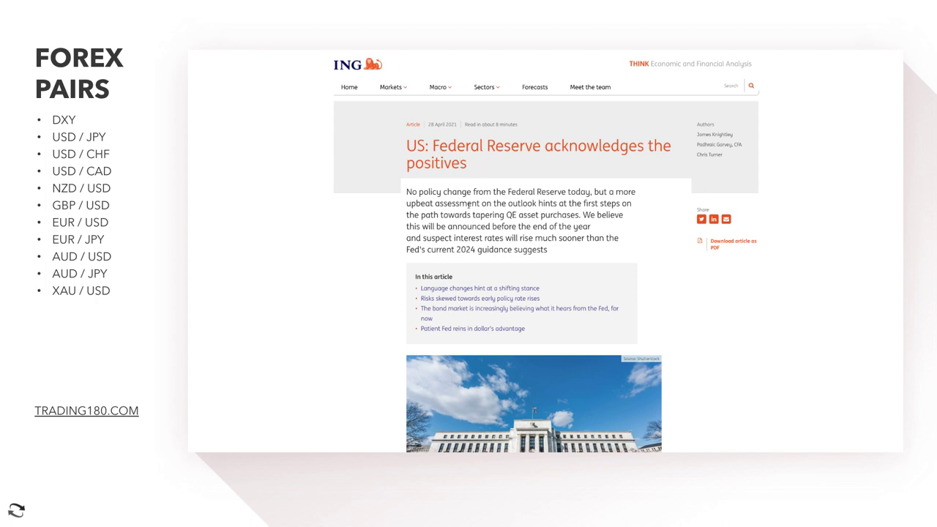
drag(430, 205, 572, 254)
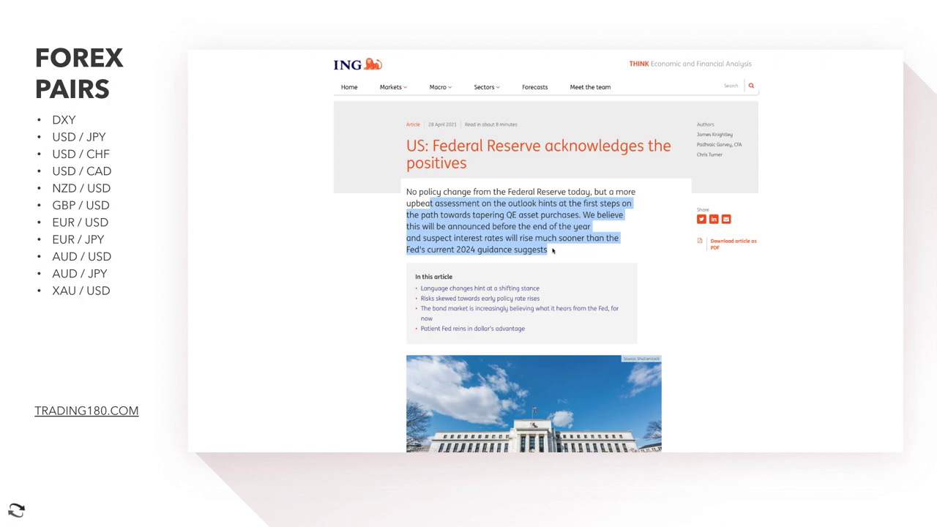
Find the article's pull quote about the FX market awaiting signals on withdrawing monetary accommodation and highlight it
scroll(553, 251, down, 15)
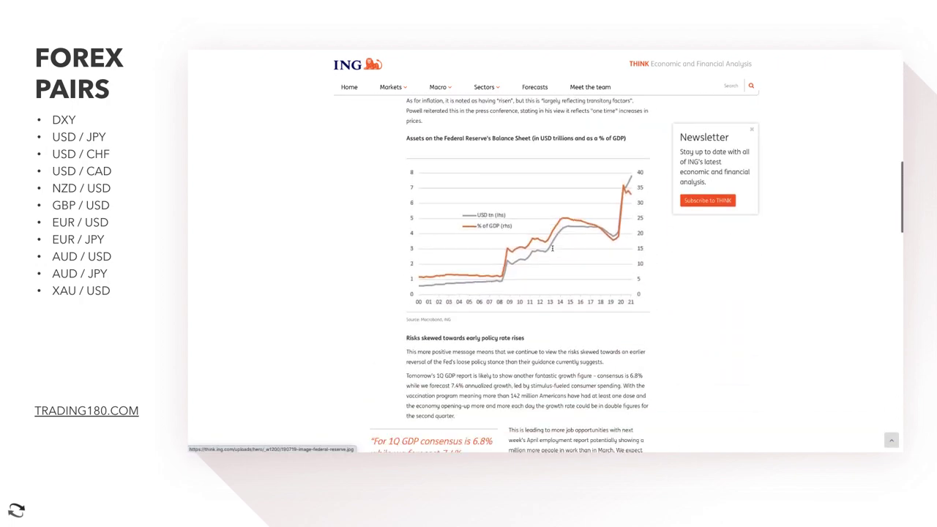
scroll(521, 343, down, 10)
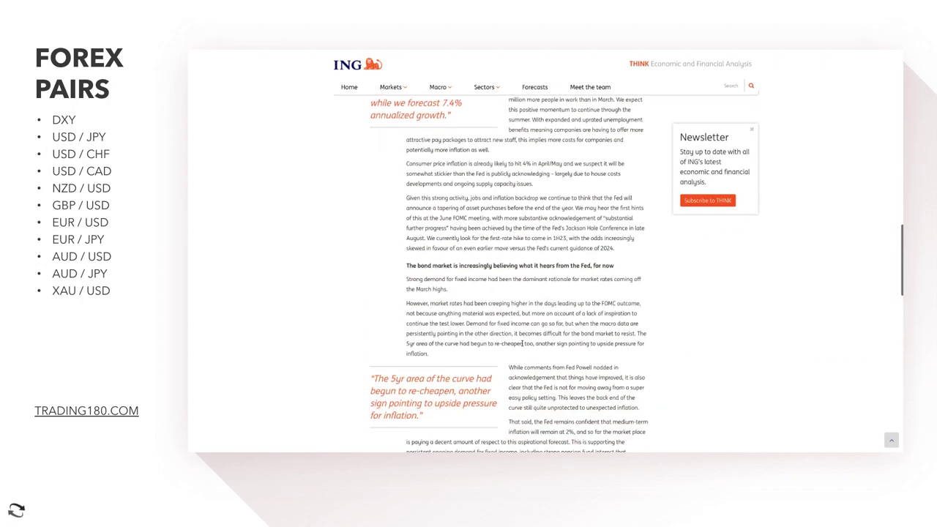
scroll(522, 343, down, 5)
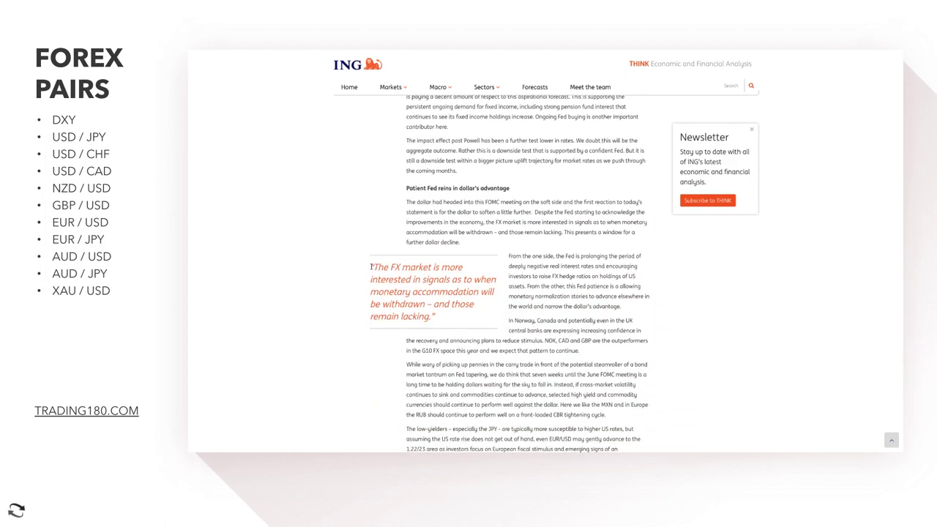
drag(373, 268, 426, 279)
drag(494, 280, 479, 292)
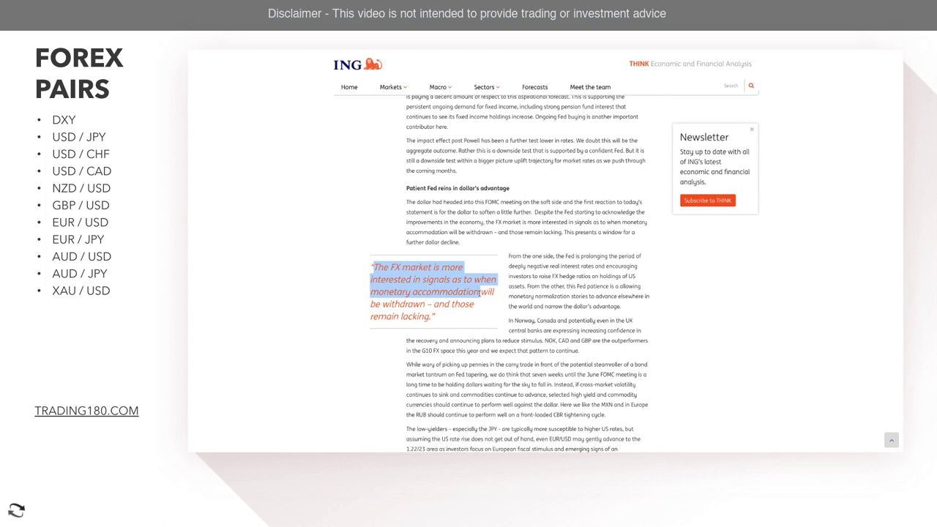
drag(493, 294, 441, 317)
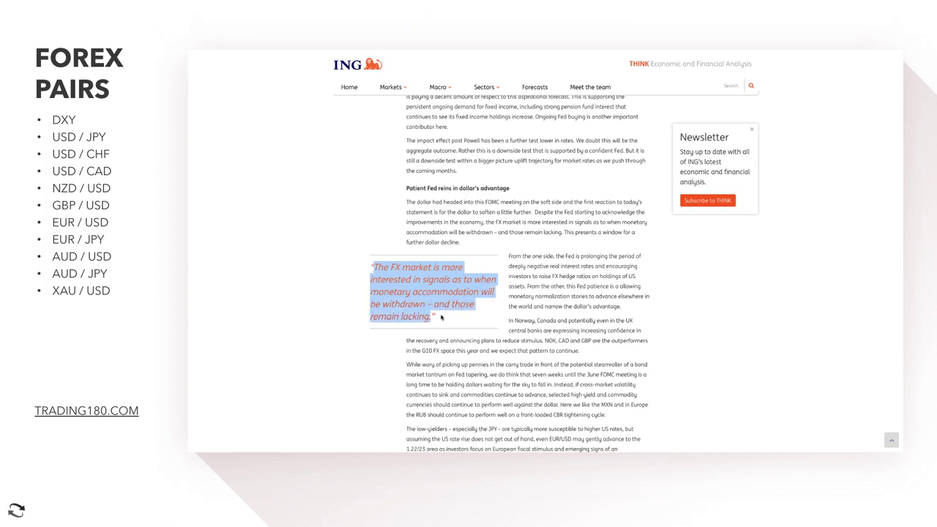
Open the Bloomberg article "Dollar Rises Most in Two Months on Short-Covering, Data Rebound" and highlight its headline
scroll(463, 300, up, 15)
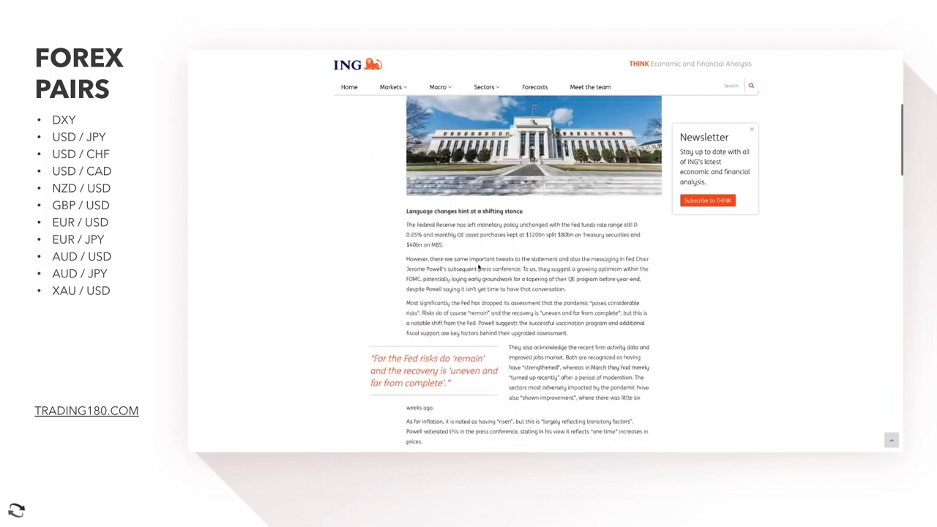
scroll(514, 259, up, 3)
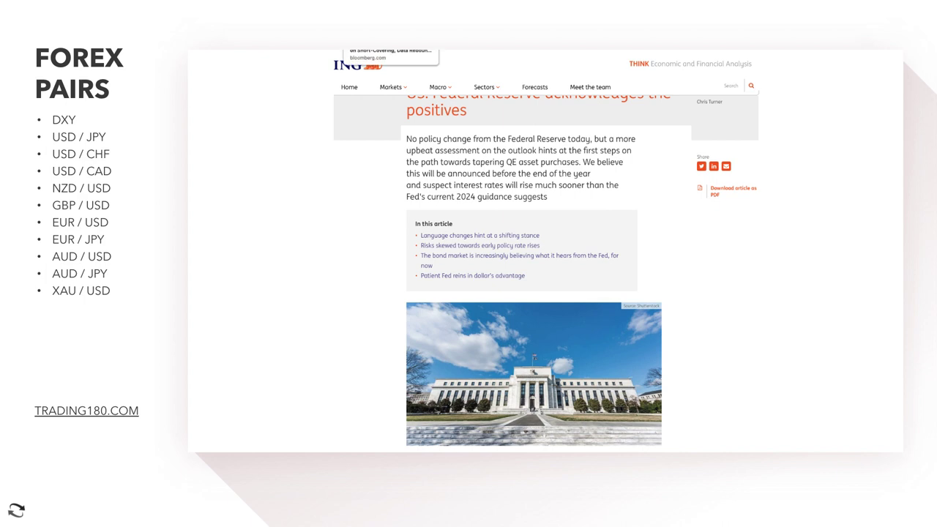
click(391, 50)
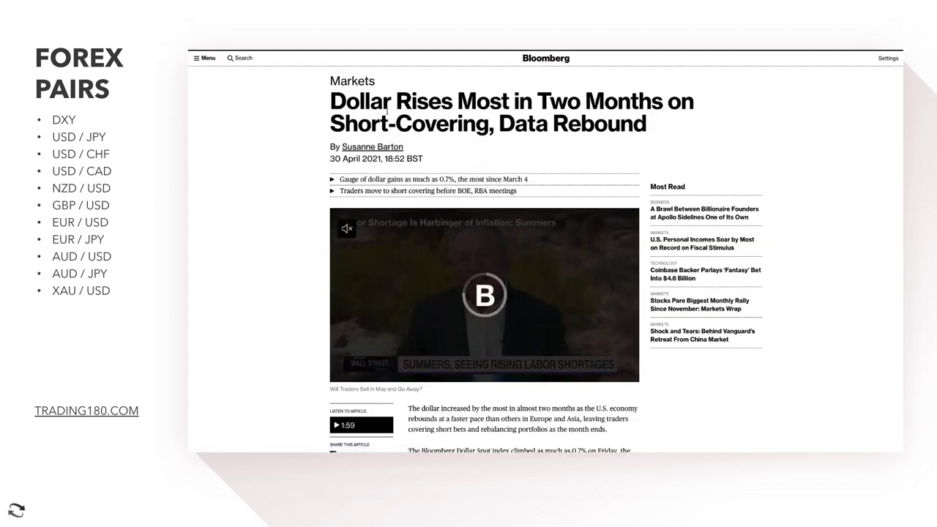
drag(386, 110, 647, 125)
Return to the DXY chart in TradingView and handwrite "Bargain" with the Brush beside the circled late-April lows
scroll(561, 293, down, 2)
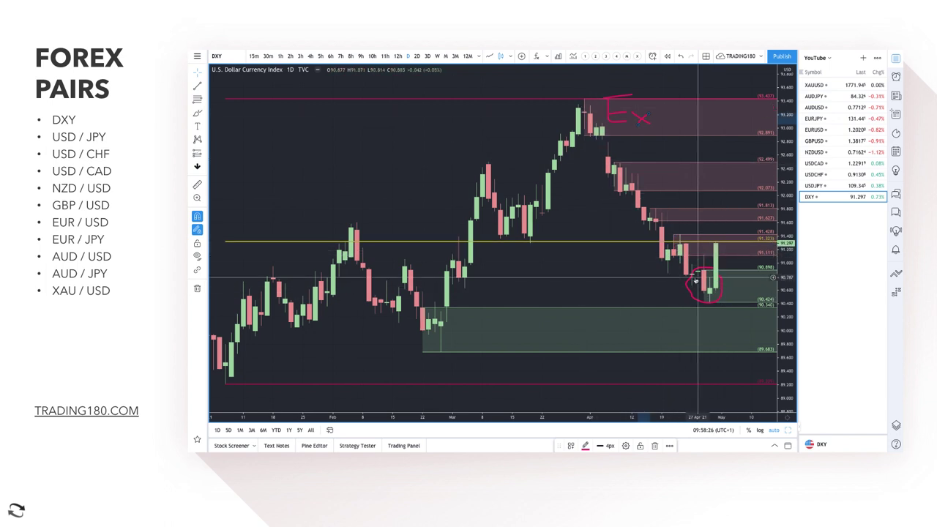
scroll(695, 278, right, 5)
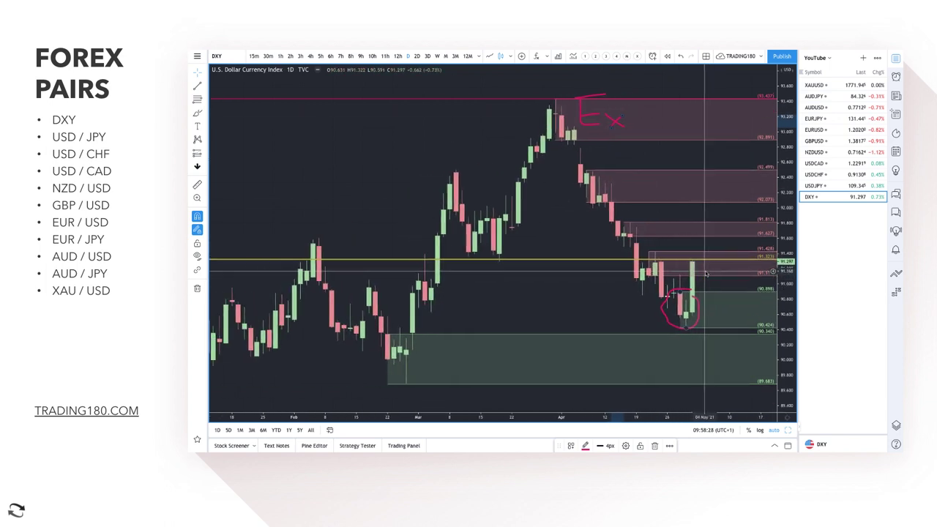
scroll(704, 273, down, 3)
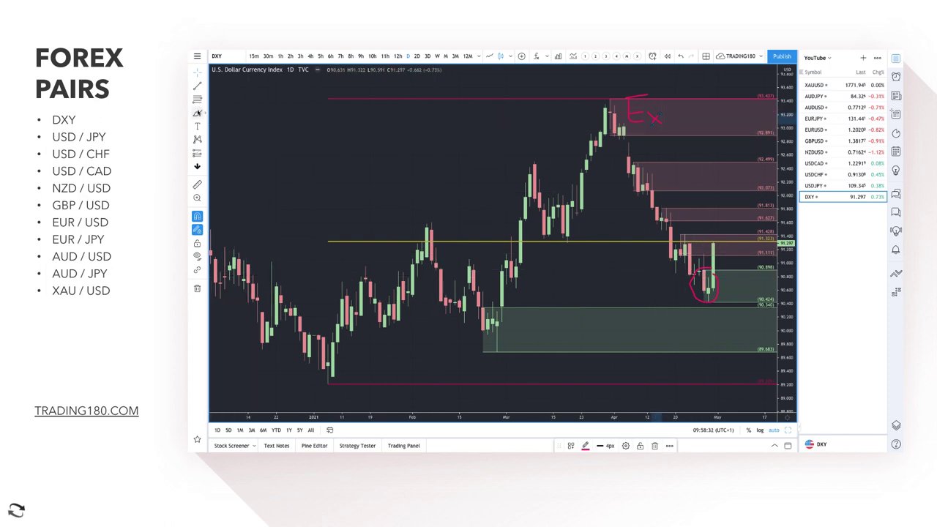
click(196, 113)
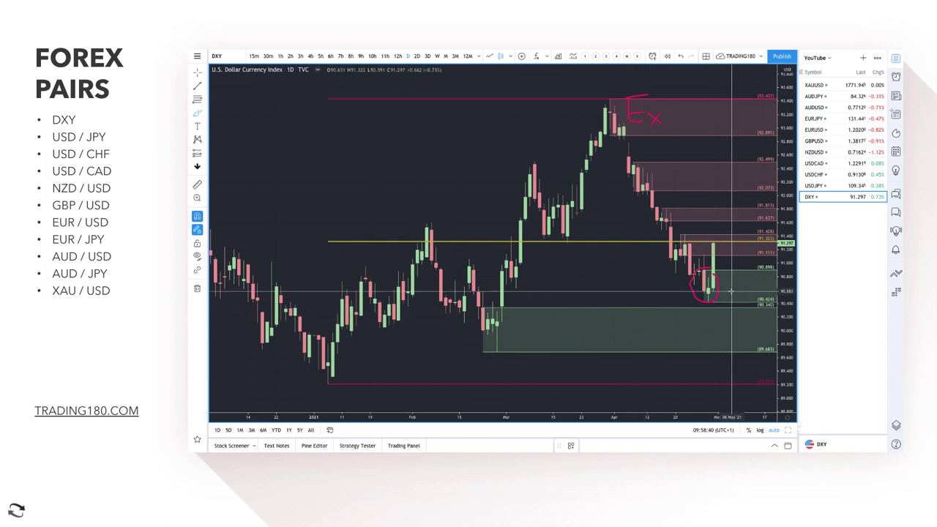
scroll(729, 288, right, 2)
mouse_move(708, 278)
mouse_down()
mouse_move(714, 298)
mouse_move(732, 290)
mouse_move(753, 304)
mouse_move(770, 291)
mouse_up()
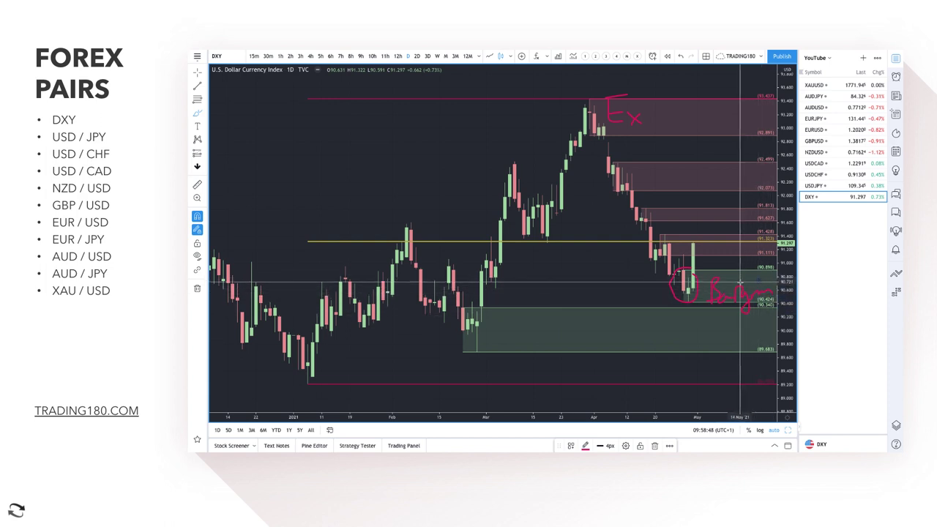
Sketch a short downward Brush stroke on the DXY chart, starting at the yellow midline beside the latest candle
scroll(695, 251, down, 1)
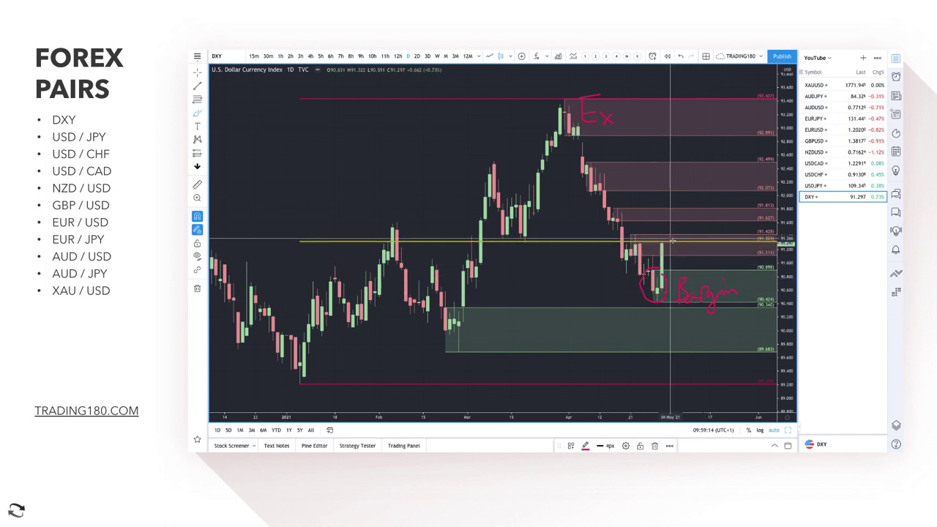
drag(675, 242, 696, 259)
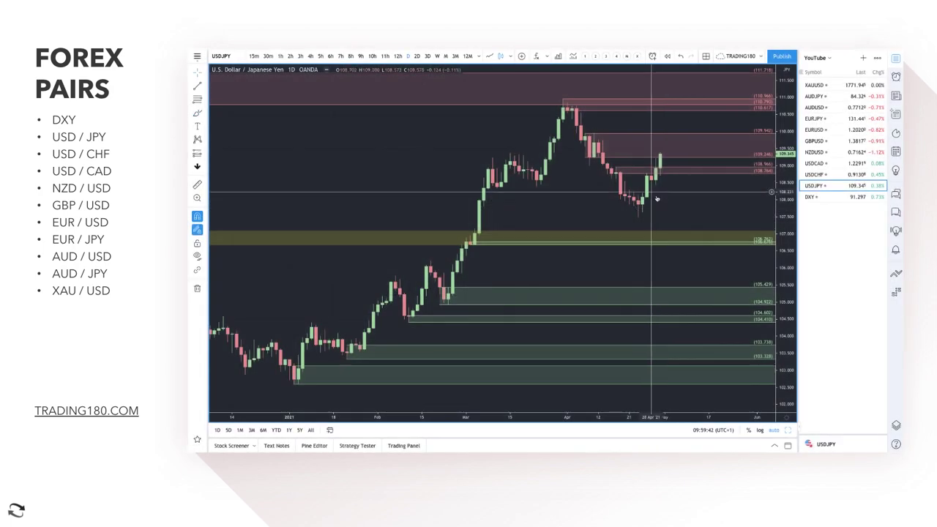
On the USDJPY chart, delete the 108.966 supply zone and draw a late-April zone from 107.980 to 107.478 with the "2. DEMAND" template
click(640, 176)
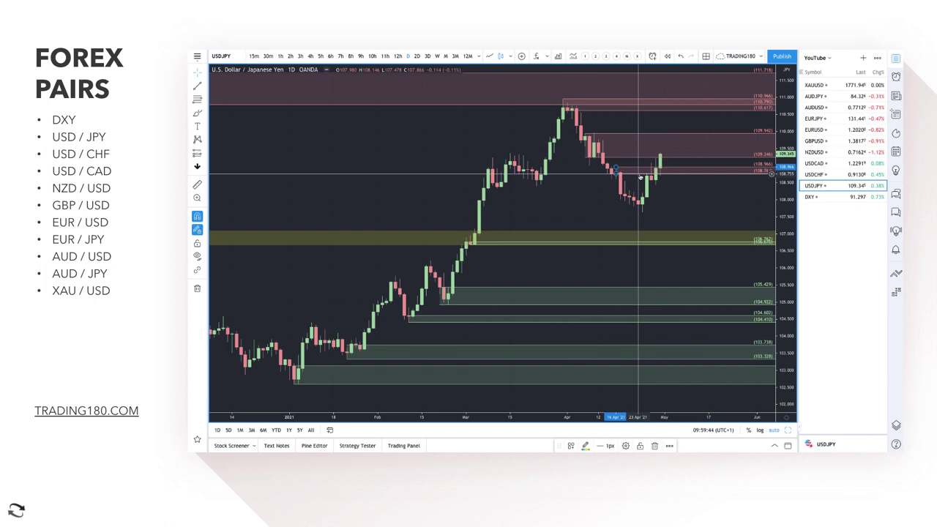
key(Delete)
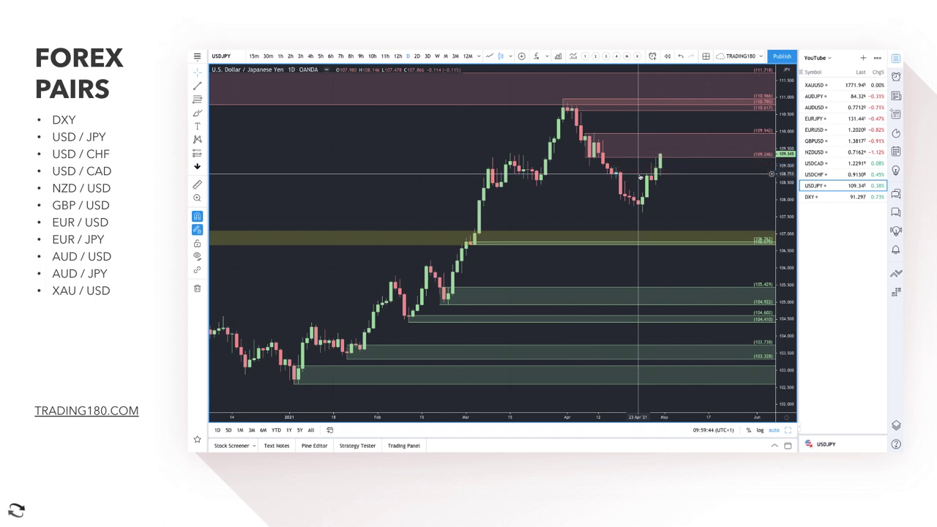
click(197, 99)
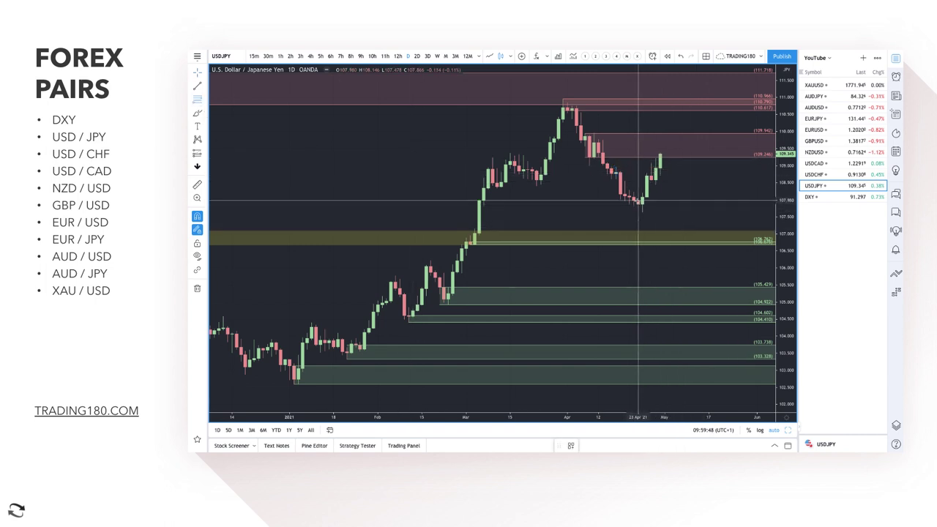
drag(638, 198, 638, 217)
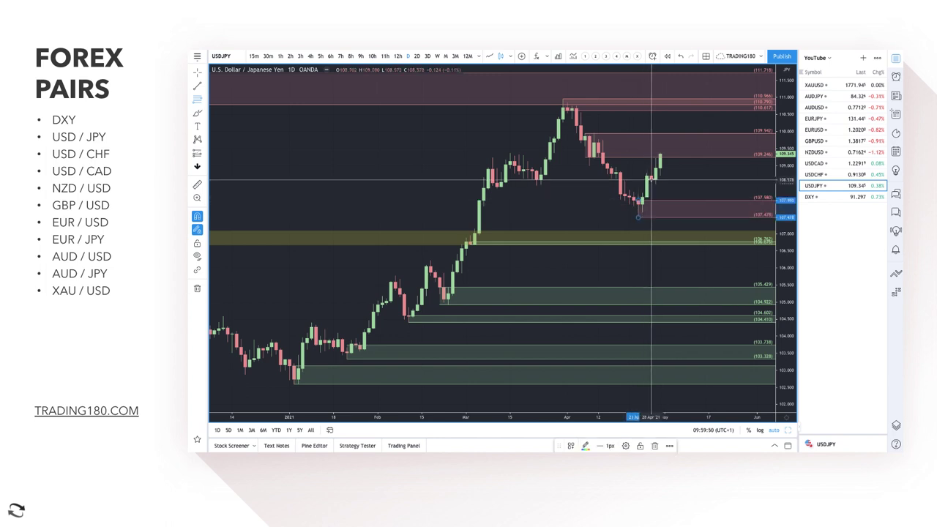
click(571, 446)
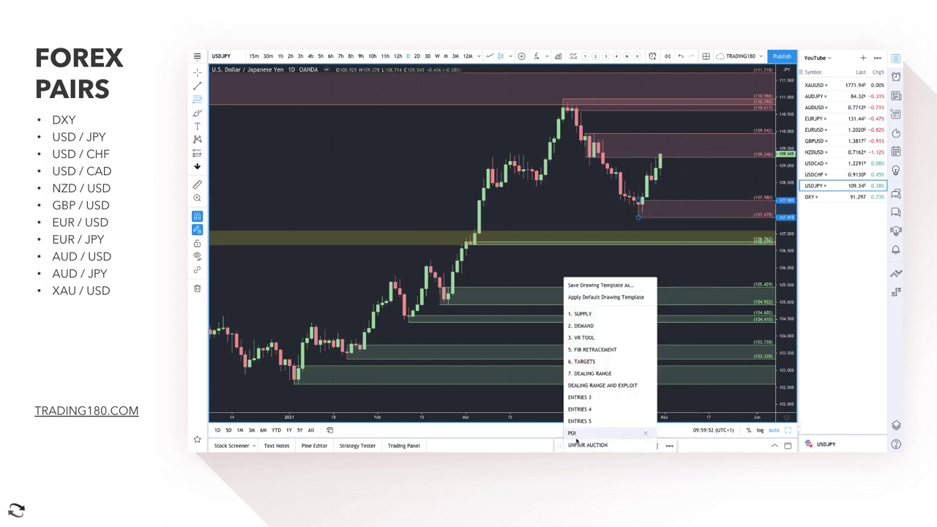
click(606, 326)
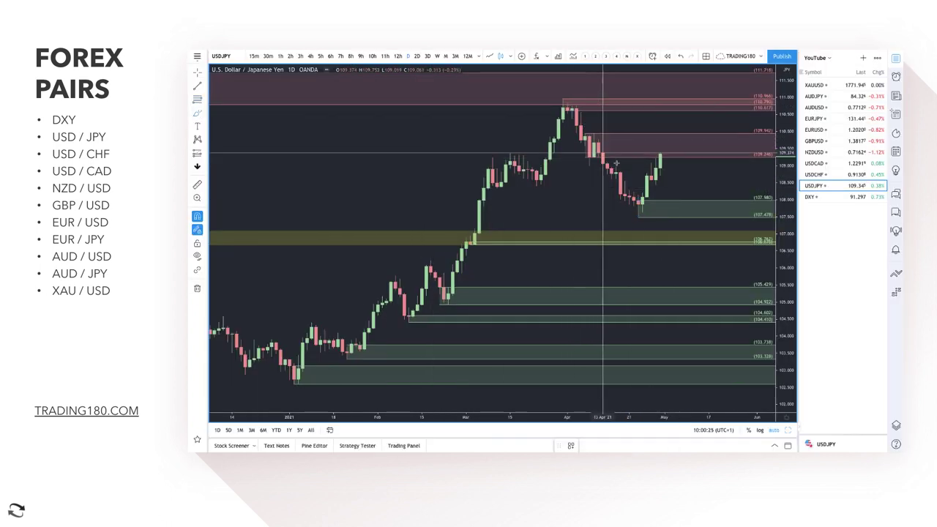
Circle the highs at the start of April and the late-April lows on the USDJPY chart with the Brush
scroll(557, 132, up, 5)
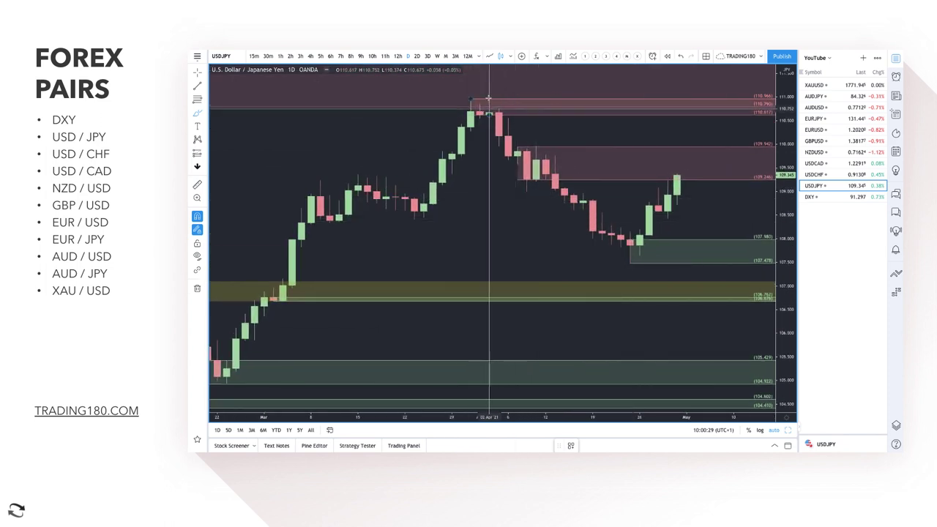
drag(488, 97, 488, 96)
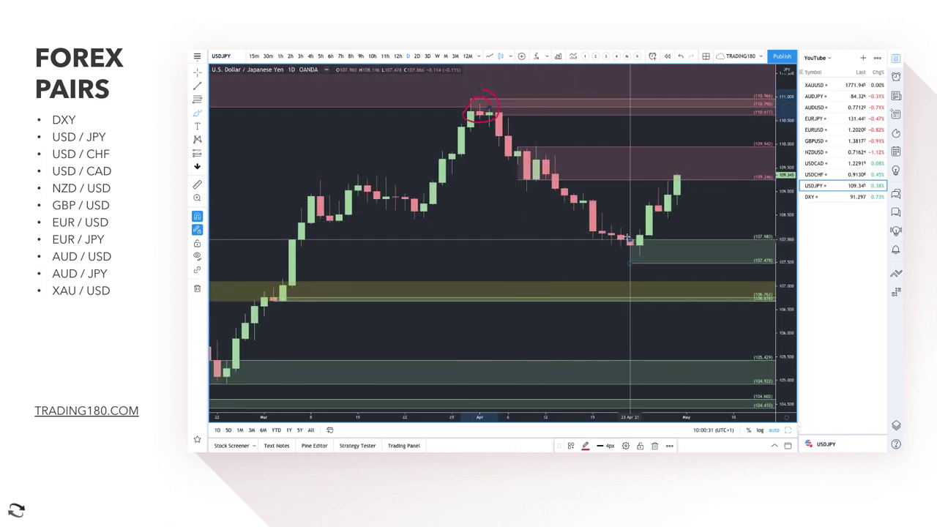
drag(638, 242, 641, 244)
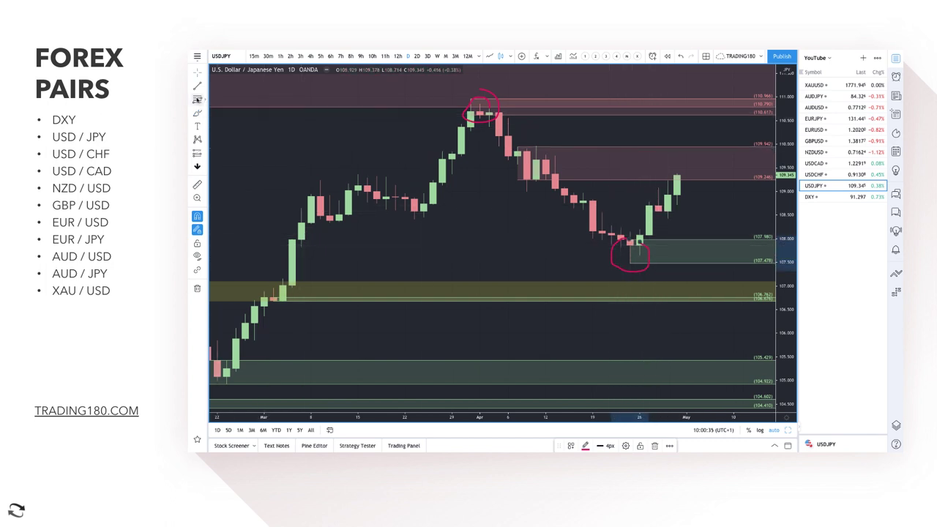
Draw a demand zone from 108.702 to 108.434 at the small pullback before the latest candle and delete the two Brush circles
click(660, 204)
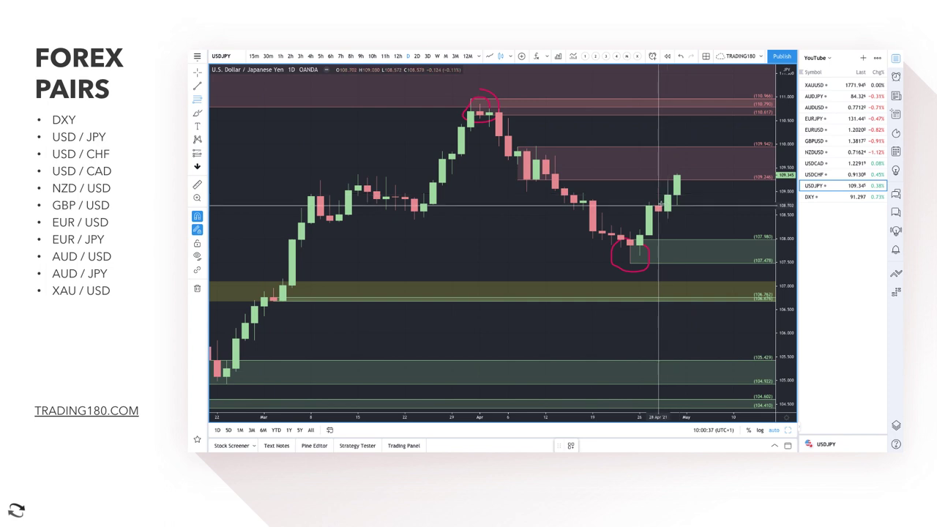
click(667, 218)
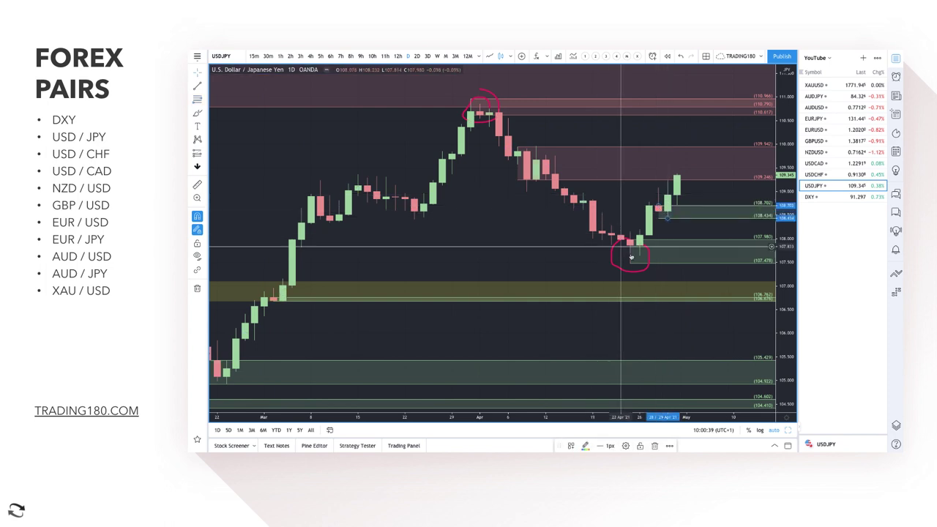
key(Delete)
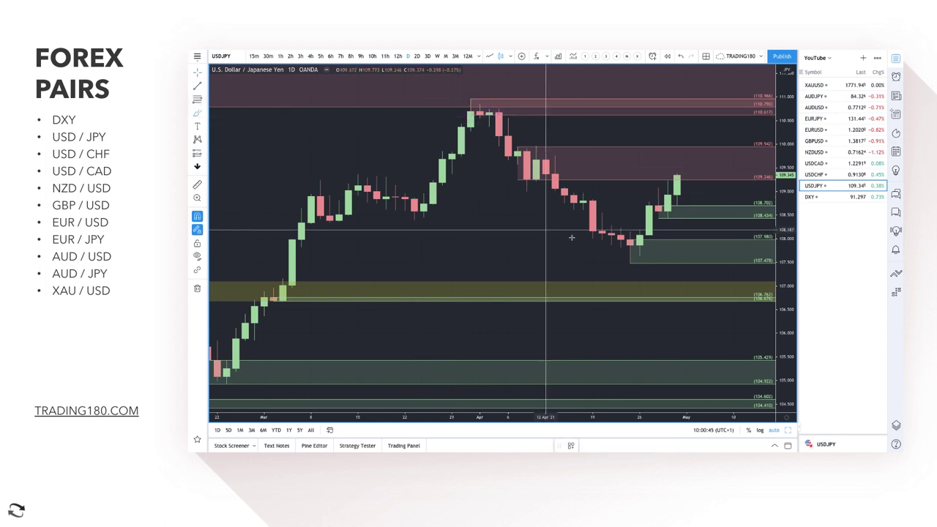
Trace the rally from the late-February low to the peak and the decline to the late-April low with the Brush
scroll(622, 227, down, 1)
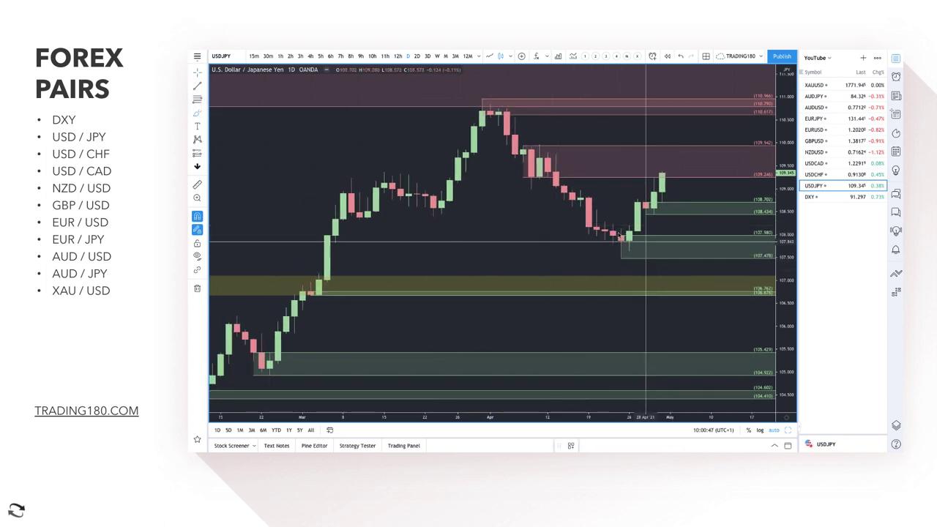
scroll(421, 267, down, 2)
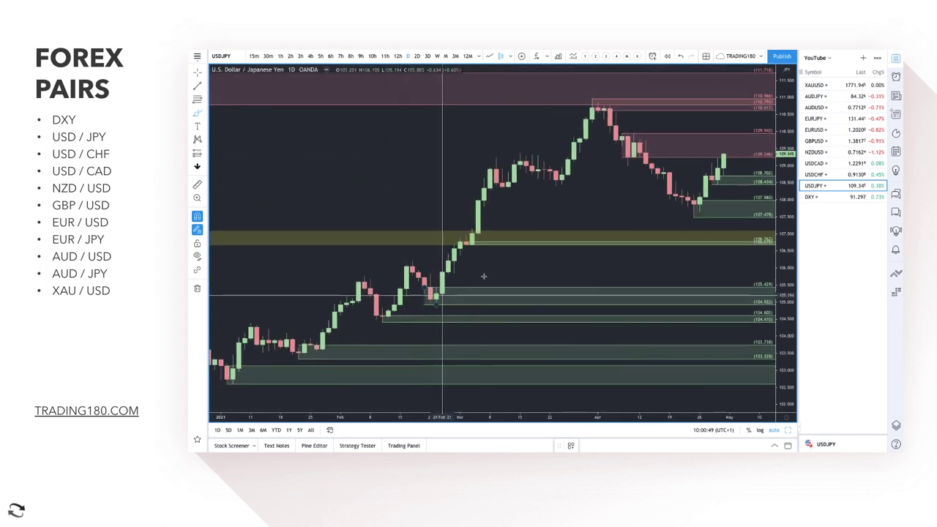
mouse_move(426, 298)
mouse_down()
mouse_move(600, 89)
mouse_move(694, 217)
mouse_up()
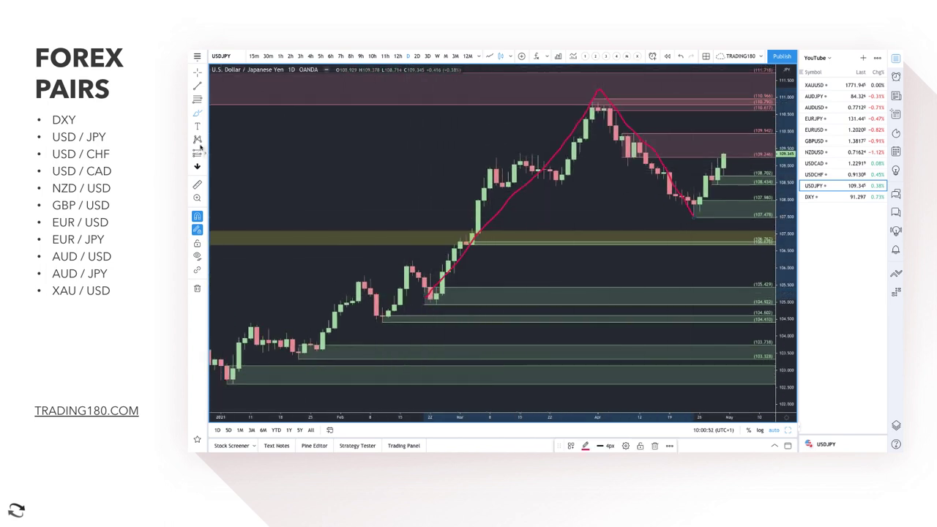
Draw a Fib Retracement from the late-February low at 105.194 to the high at 110.966 and apply the "3. VR TOOL" template
click(197, 106)
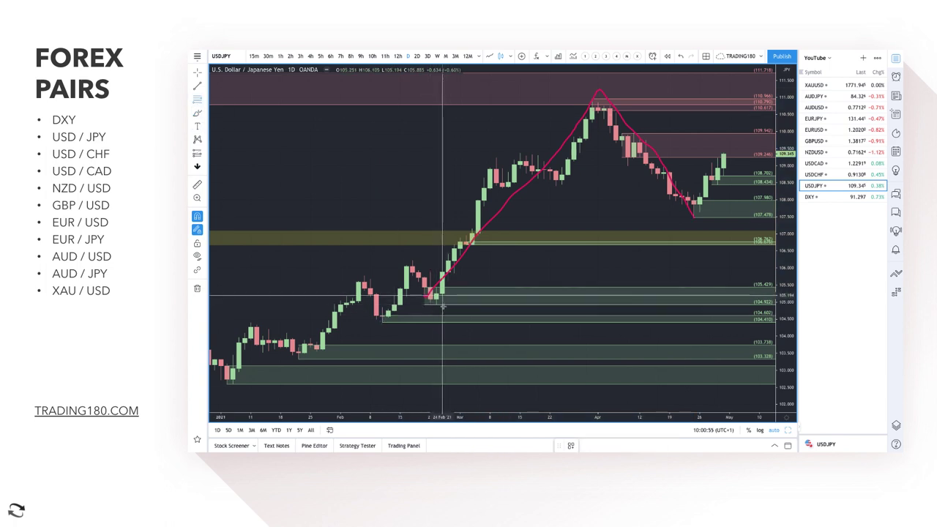
drag(442, 306, 600, 98)
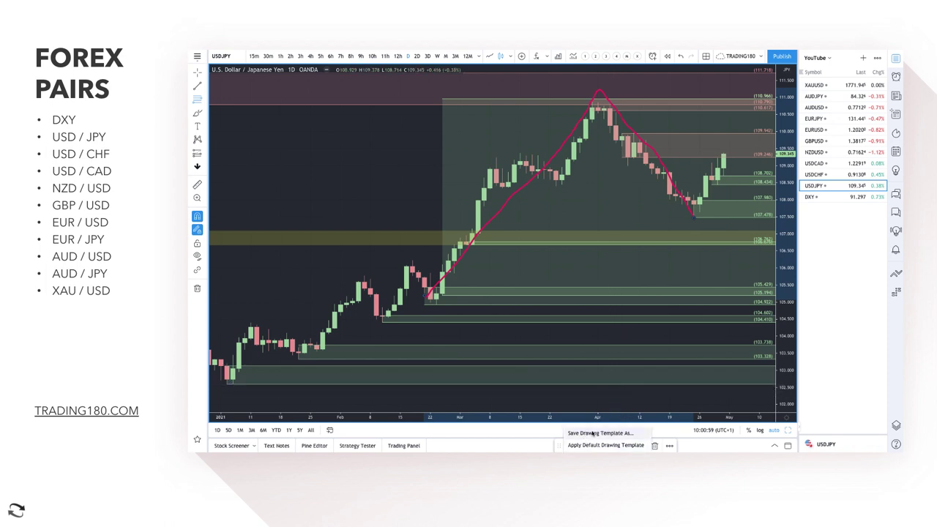
click(521, 296)
double_click(527, 298)
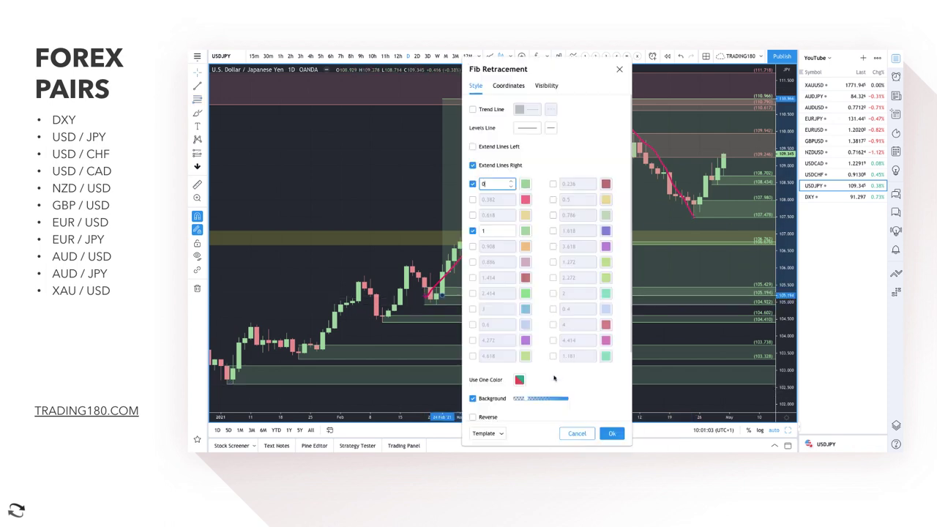
click(501, 433)
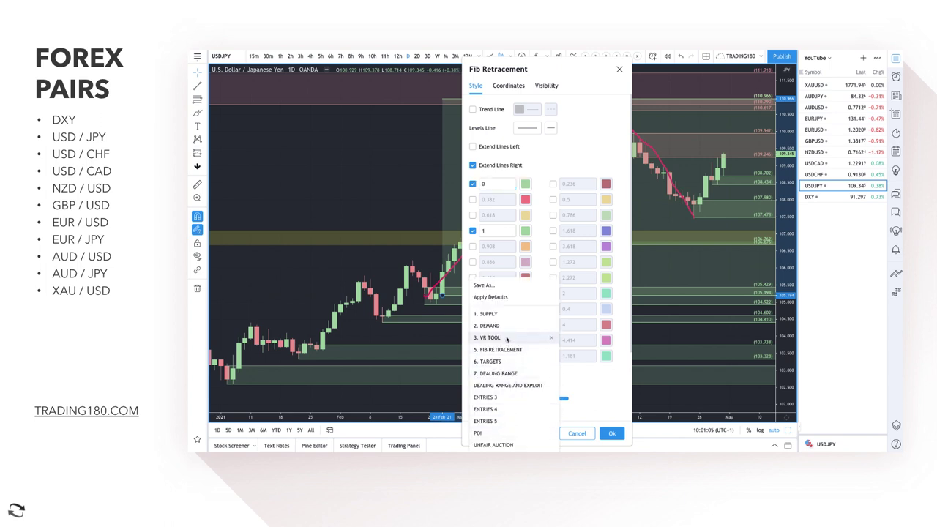
click(489, 337)
click(612, 433)
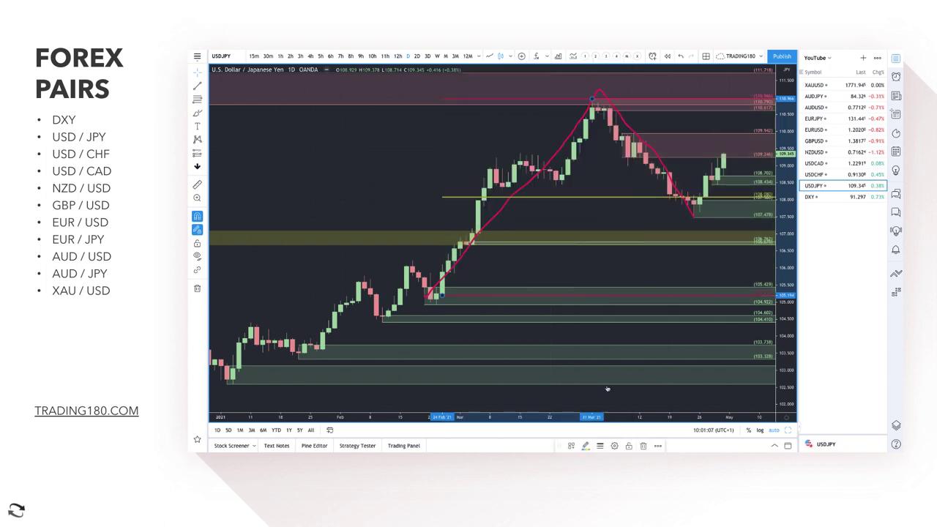
Annotate the rally with the Brush: "B" at its base, an upward arrow alongside it and "E" at its peak
click(196, 113)
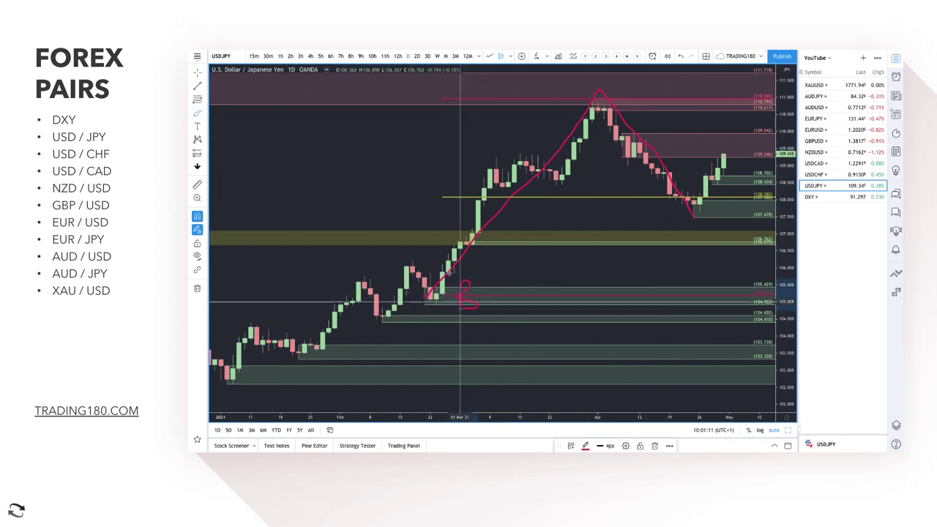
mouse_move(415, 258)
mouse_down()
mouse_move(489, 154)
mouse_move(484, 166)
mouse_up()
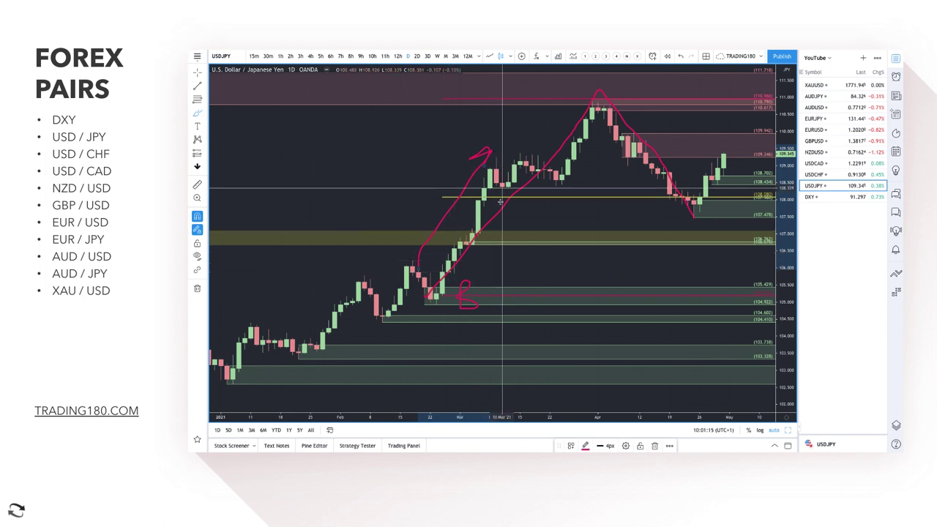
mouse_move(574, 86)
mouse_down()
mouse_move(573, 98)
mouse_move(591, 106)
mouse_move(576, 107)
mouse_move(576, 86)
mouse_move(594, 83)
mouse_up()
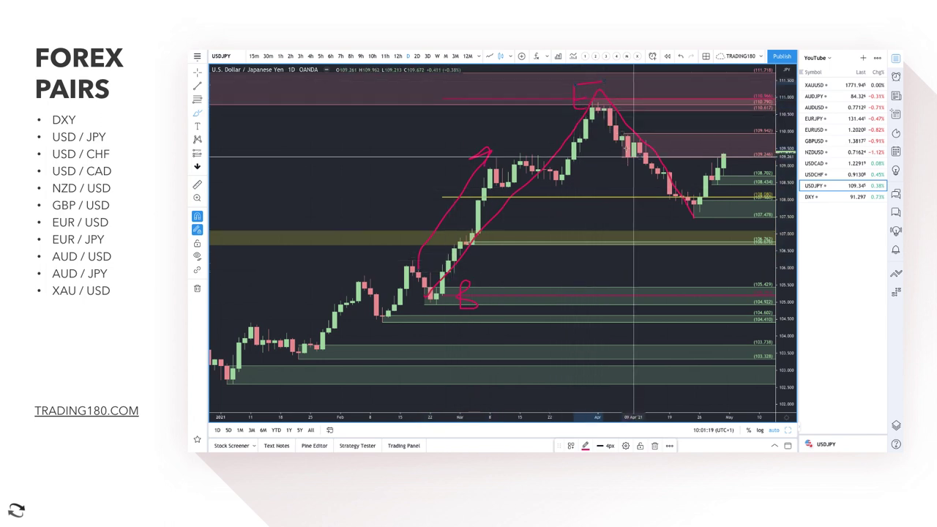
Circle the late-April lows at the yellow midline and sketch an upward path from the latest candle to a circled target around 110.790
mouse_move(687, 189)
mouse_down()
mouse_move(670, 205)
mouse_move(691, 217)
mouse_move(704, 195)
mouse_up()
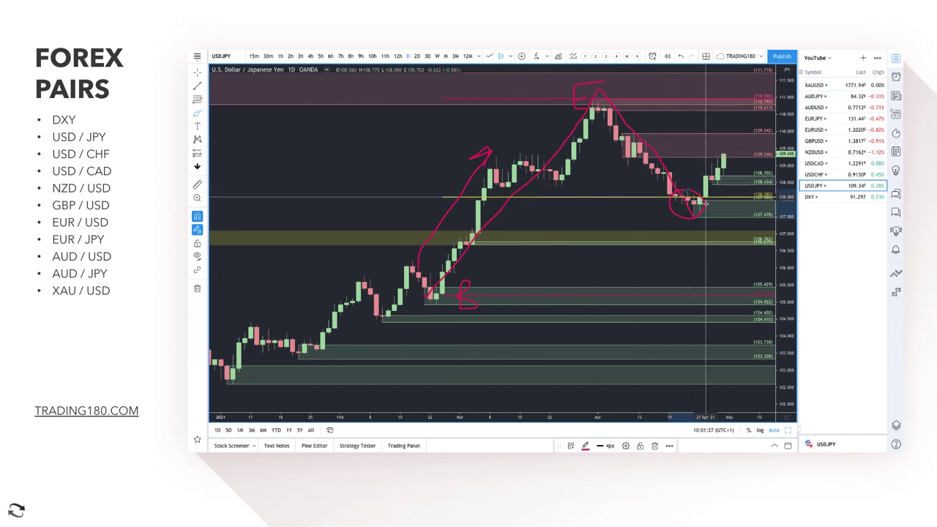
scroll(650, 236, up, 2)
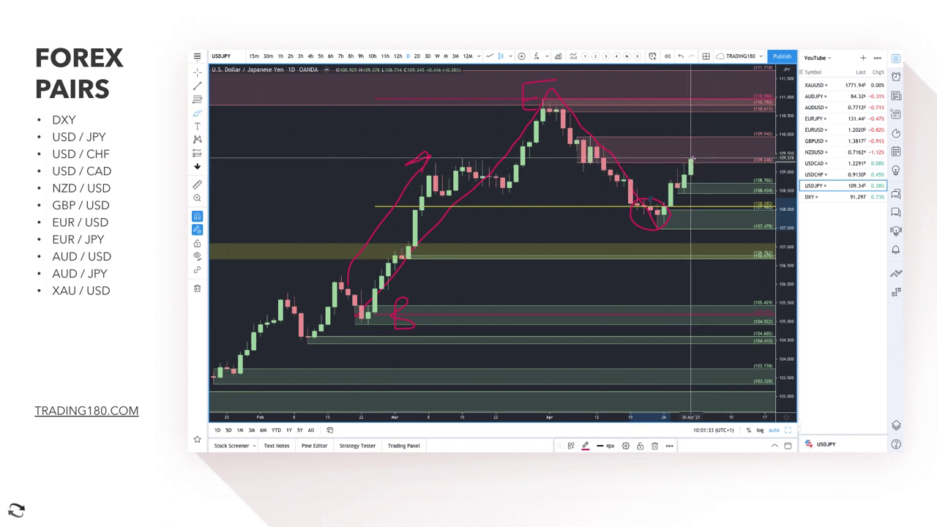
mouse_move(732, 90)
mouse_down()
mouse_move(719, 106)
mouse_move(740, 95)
mouse_up()
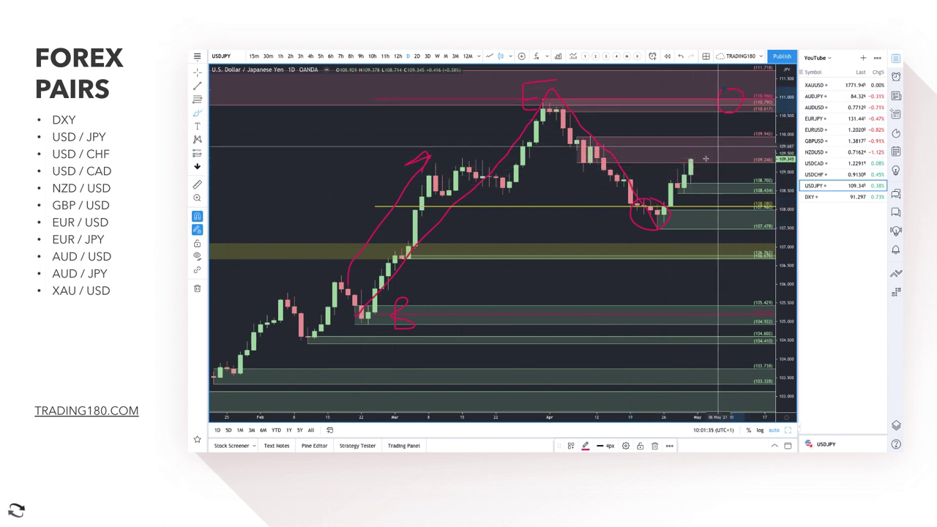
mouse_move(691, 157)
mouse_down()
mouse_move(721, 129)
mouse_move(724, 110)
mouse_up()
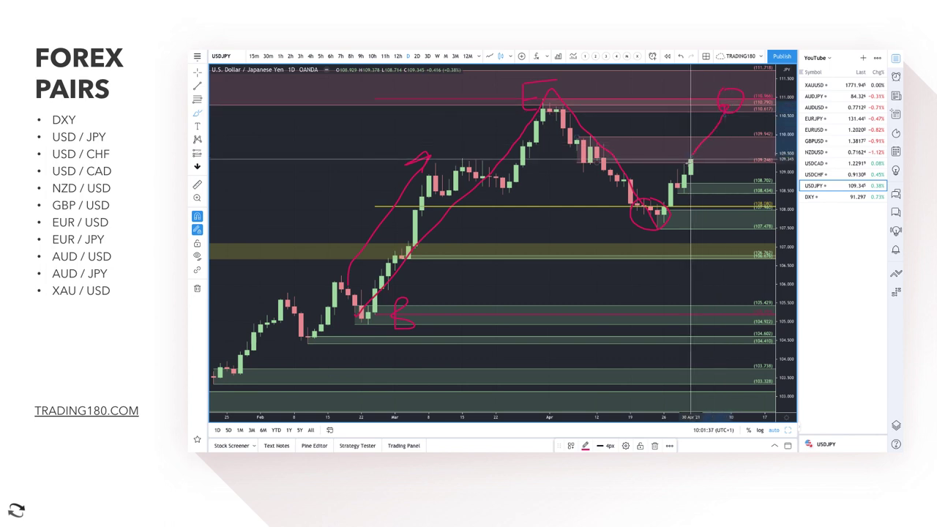
Sketch alternative pullback paths that rebound from the 108.702 and 107.980 demand zones with the Brush
drag(704, 190, 739, 155)
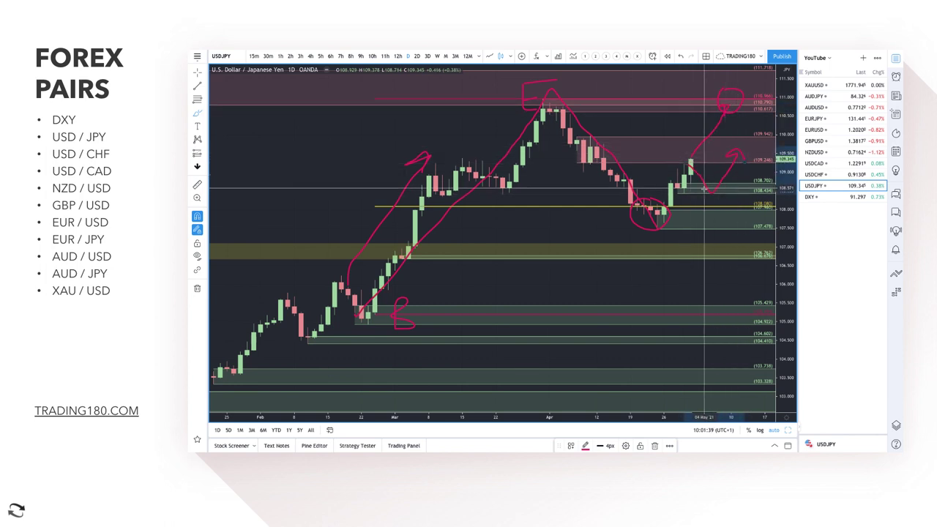
mouse_move(709, 198)
mouse_down()
mouse_move(723, 214)
mouse_move(739, 188)
mouse_up()
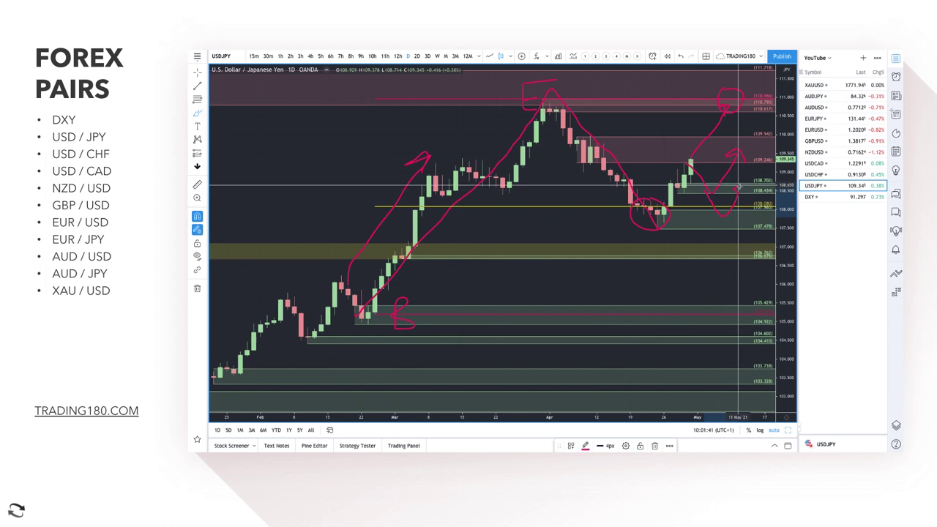
Circle the latest candle at the 109.246 supply zone and draw a Brush arrow down toward the 108.702 demand zone
scroll(636, 204, right, 2)
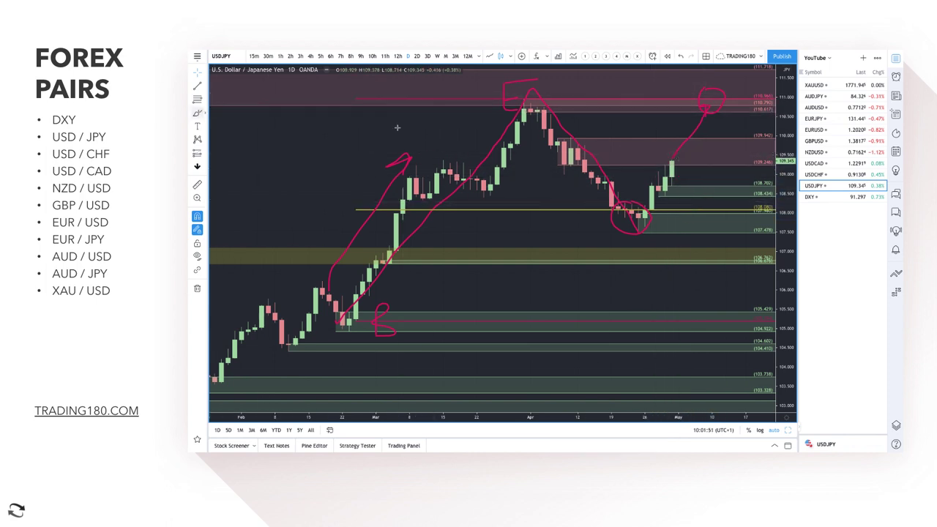
drag(684, 148, 685, 150)
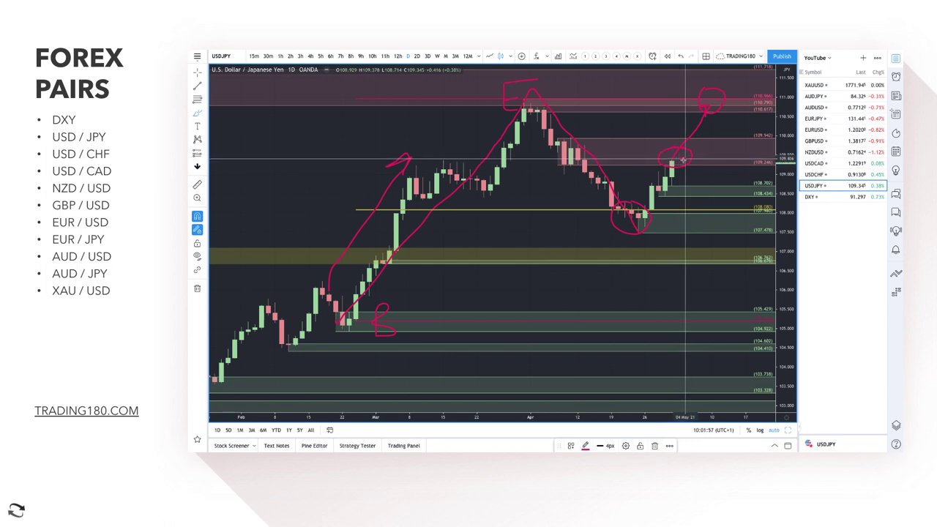
mouse_move(680, 165)
mouse_down()
mouse_move(714, 188)
mouse_move(708, 194)
mouse_up()
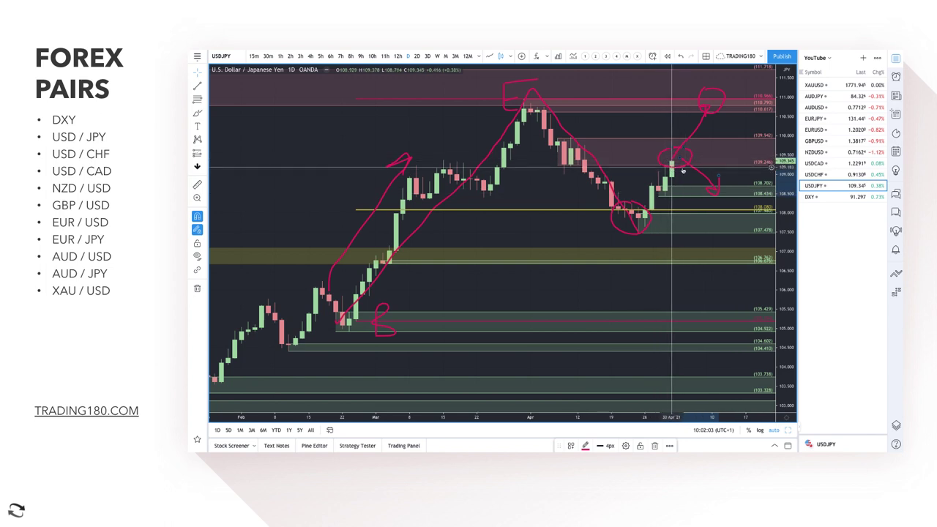
Mark a horizontal band around 109.164–109.367 from late February to mid-May with a Rectangle, using the S/R template and a yellow fill
click(205, 113)
click(232, 157)
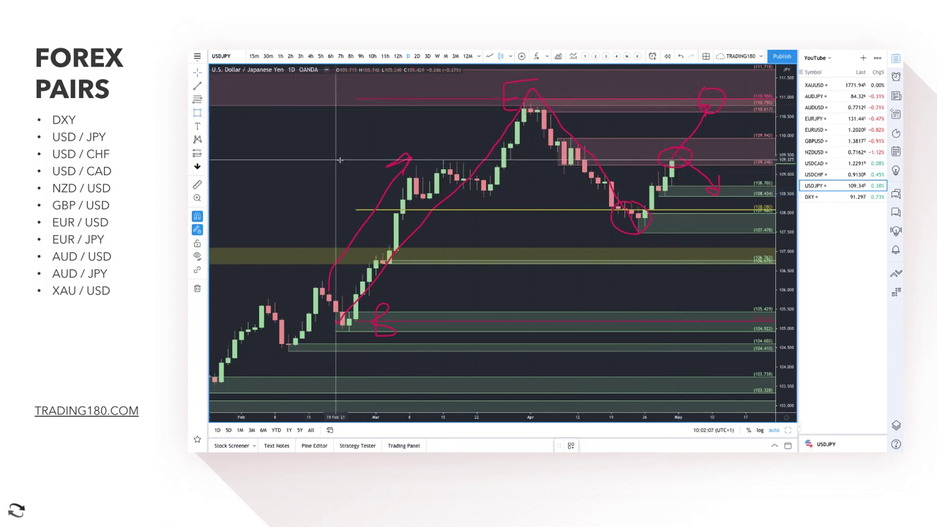
drag(369, 167, 724, 162)
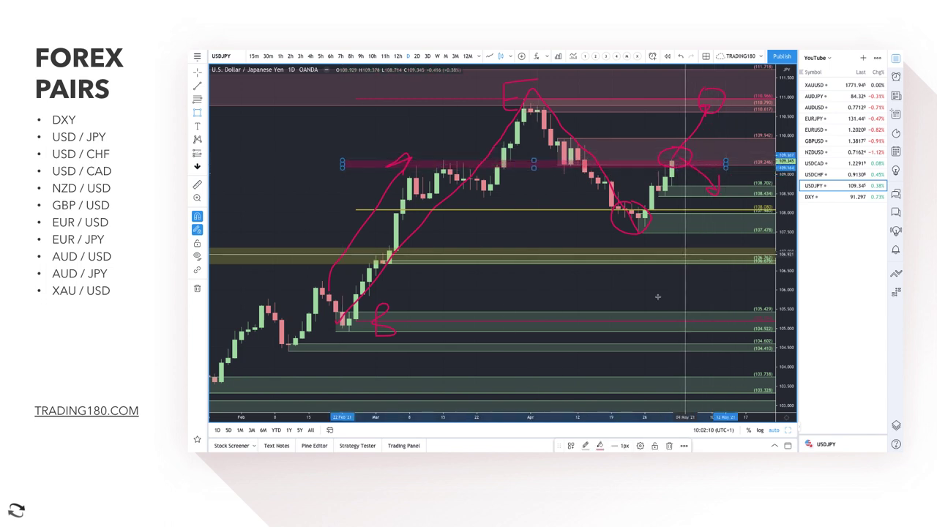
click(570, 446)
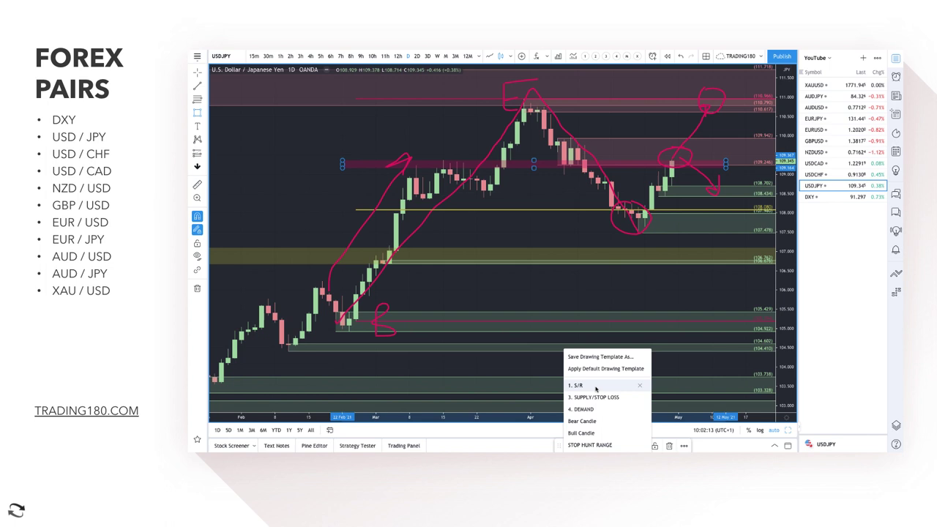
click(596, 385)
click(600, 446)
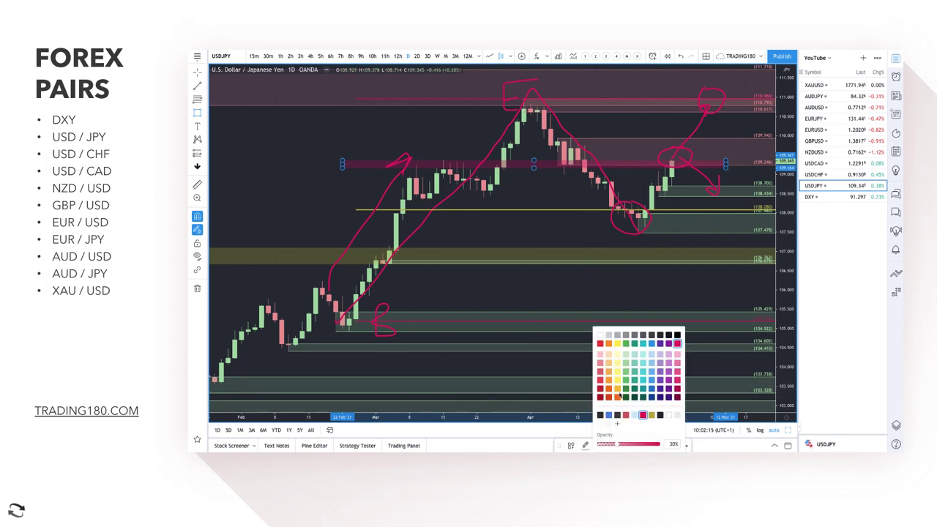
click(650, 415)
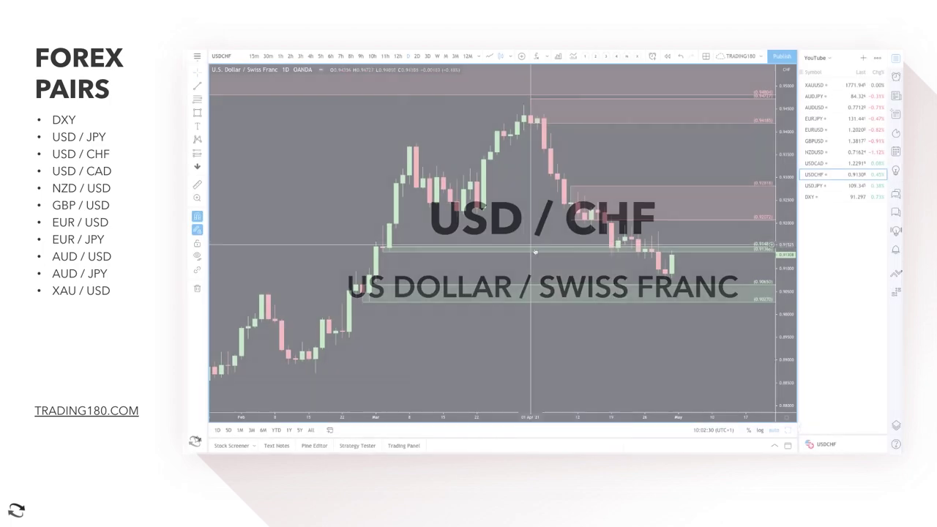
Circle the latest USDCHF candles just below the 0.91366 demand zone with the Brush
right_click(530, 240)
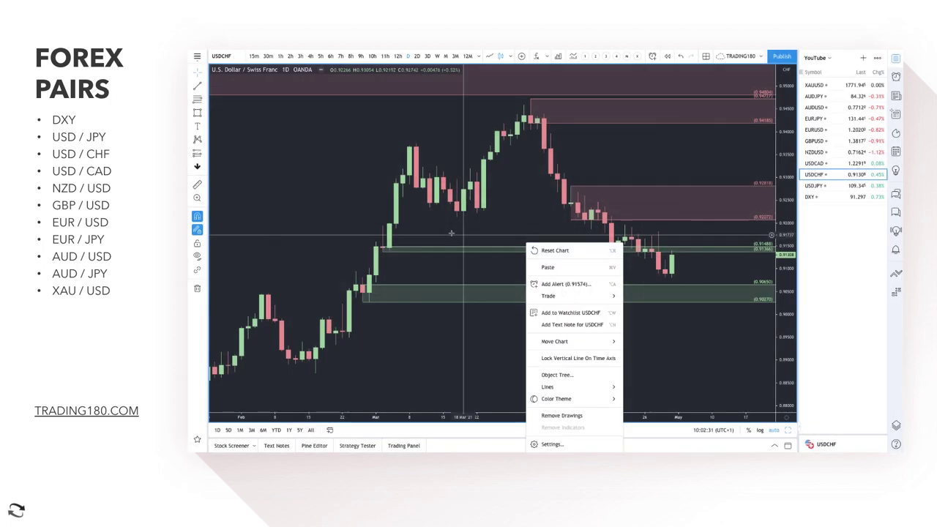
key(Escape)
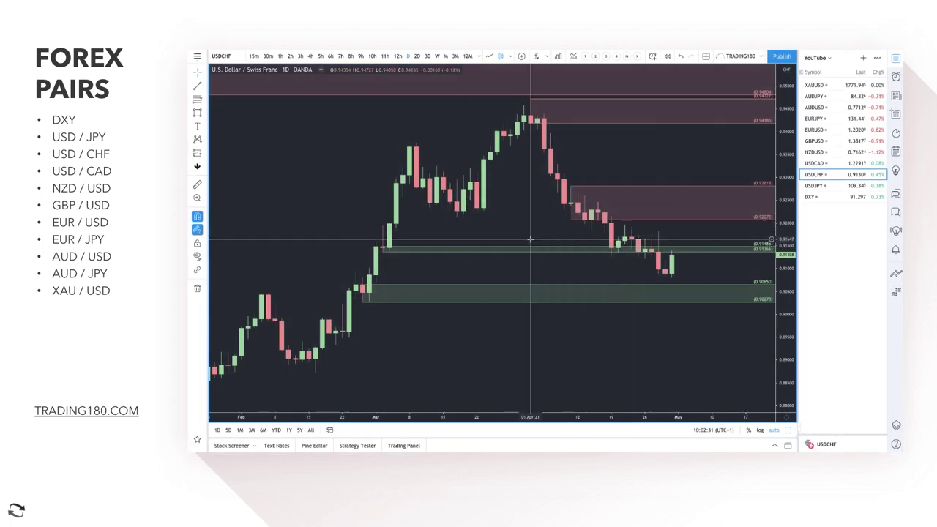
click(205, 115)
click(235, 123)
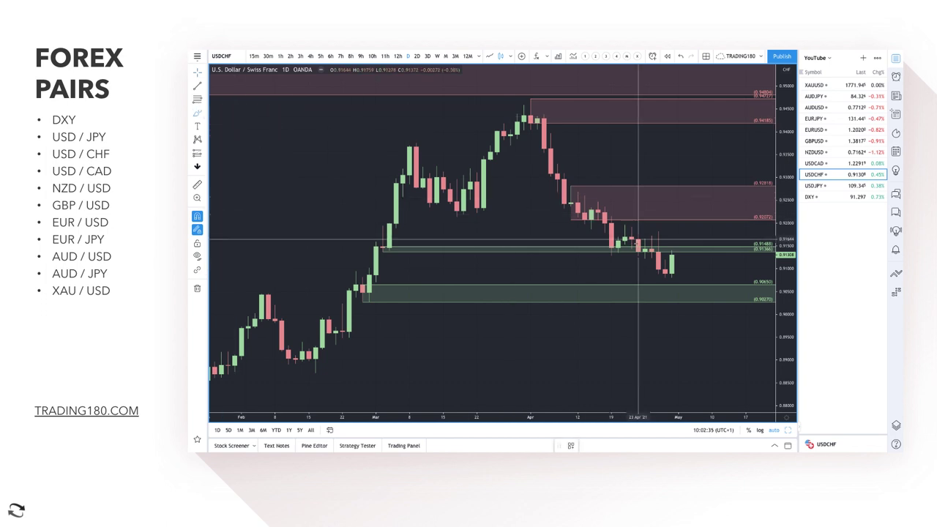
mouse_move(673, 253)
mouse_down()
mouse_move(650, 261)
mouse_move(659, 274)
mouse_move(678, 255)
mouse_up()
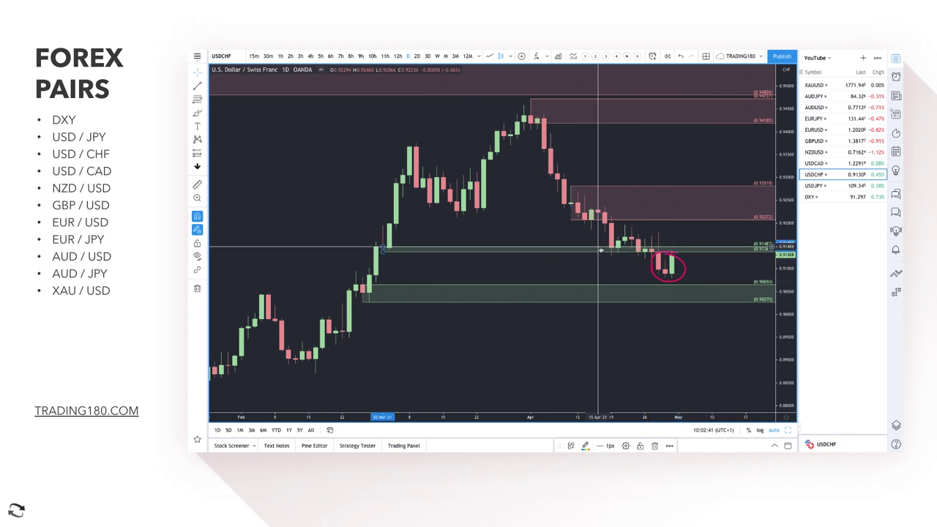
Delete the 0.91366 demand zone and mark a supply zone up to 0.91816 from the 28 April candle, using the SUPPLY template
key(Delete)
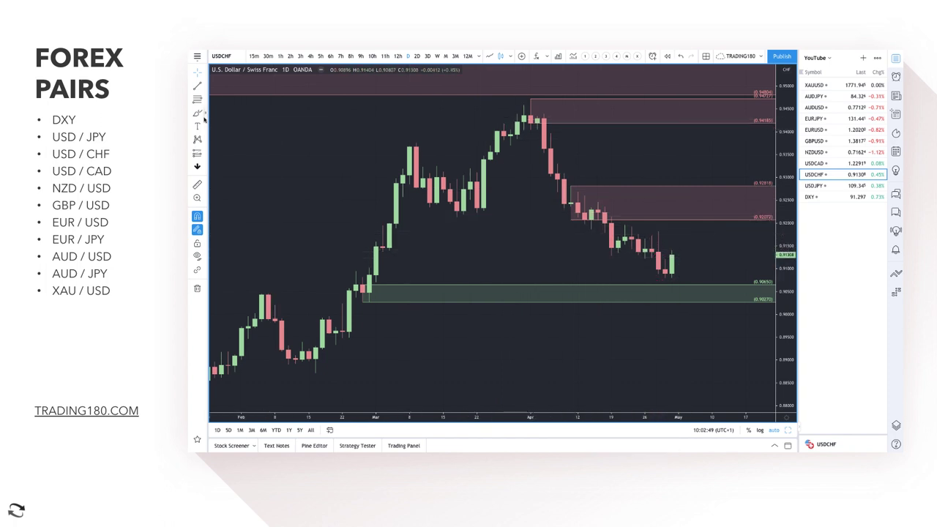
click(658, 239)
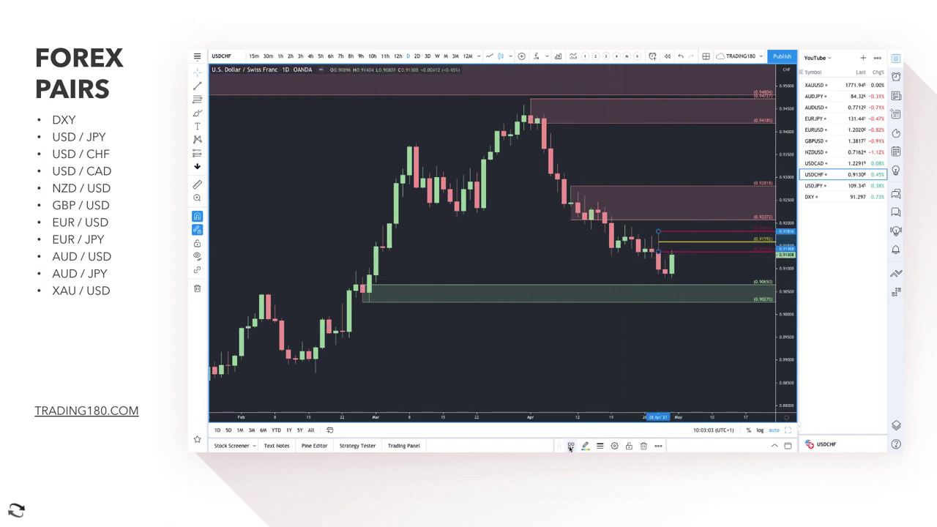
click(570, 446)
click(590, 314)
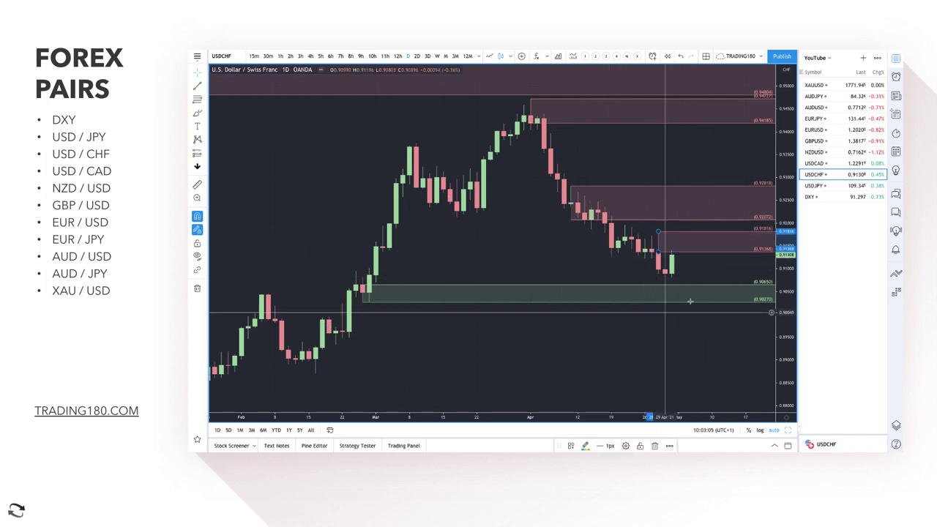
key(Escape)
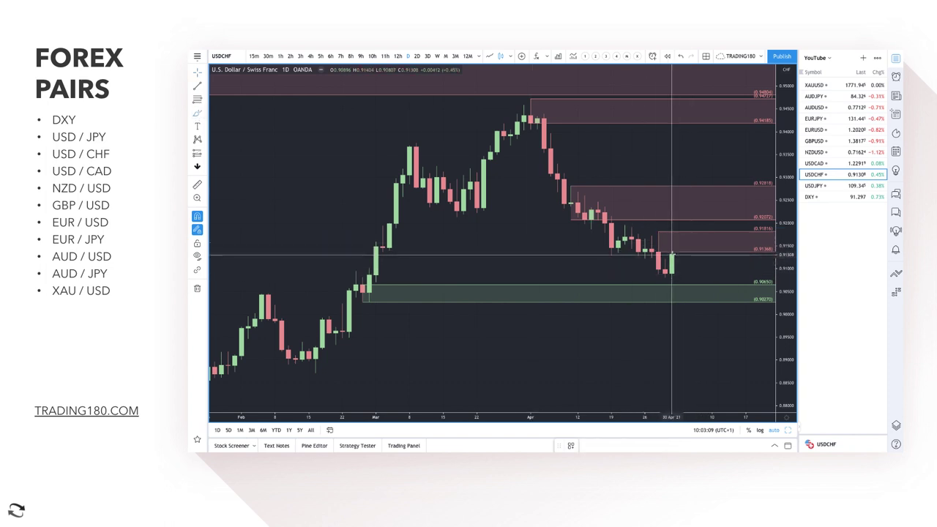
Sketch a Brush path from the latest candle up into the 0.92372 supply zone, down below 0.91368 and up again with an arrowhead
drag(673, 250, 712, 206)
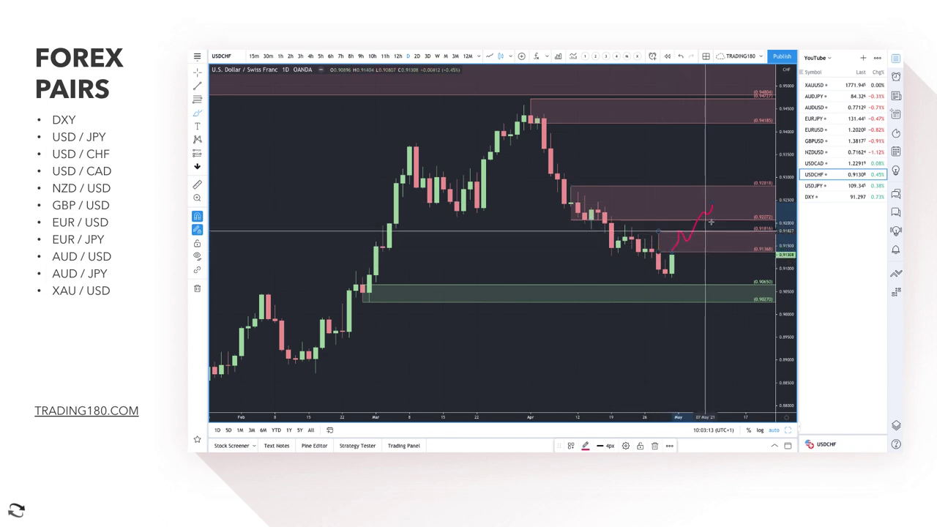
mouse_move(711, 209)
mouse_down()
mouse_move(722, 265)
mouse_move(744, 250)
mouse_move(738, 240)
mouse_up()
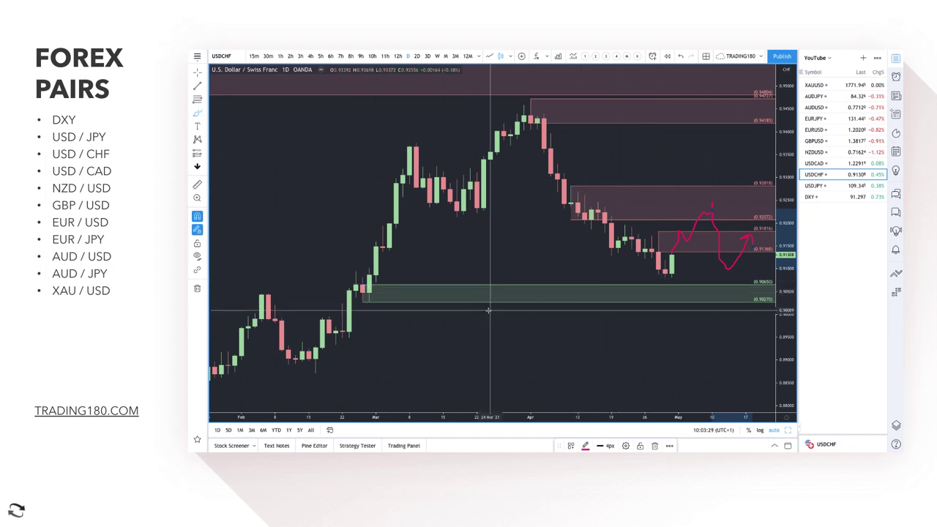
Add a retracement between the early-January low and the 1 April high at 0.94727, using the FIB RETRACEMENT template
scroll(489, 310, down, 5)
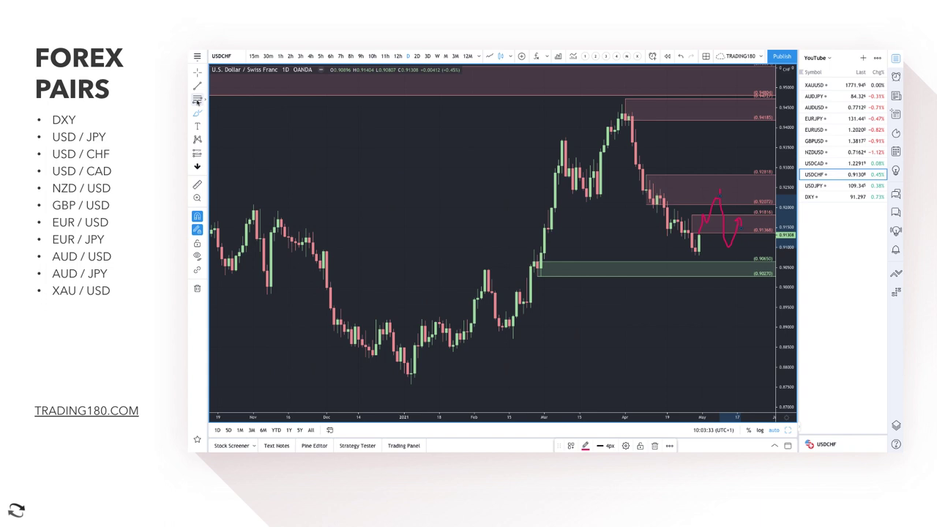
click(411, 384)
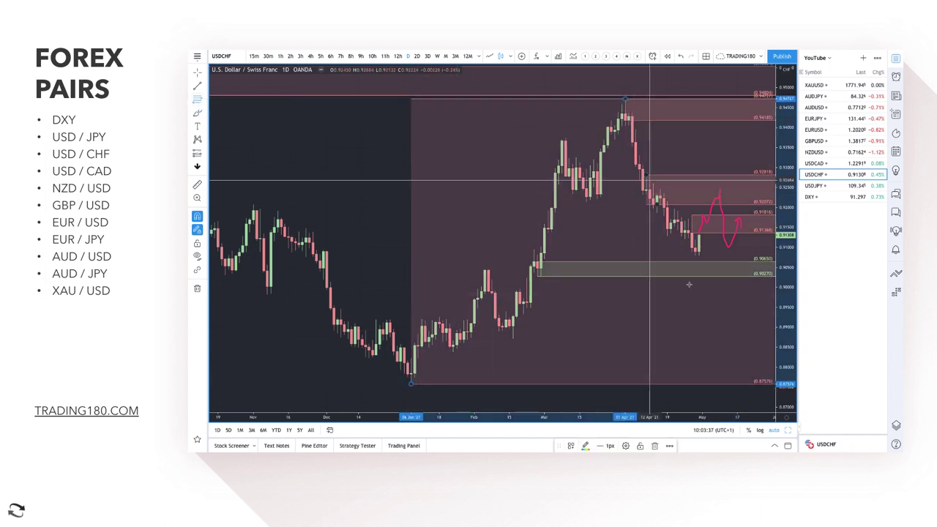
click(570, 445)
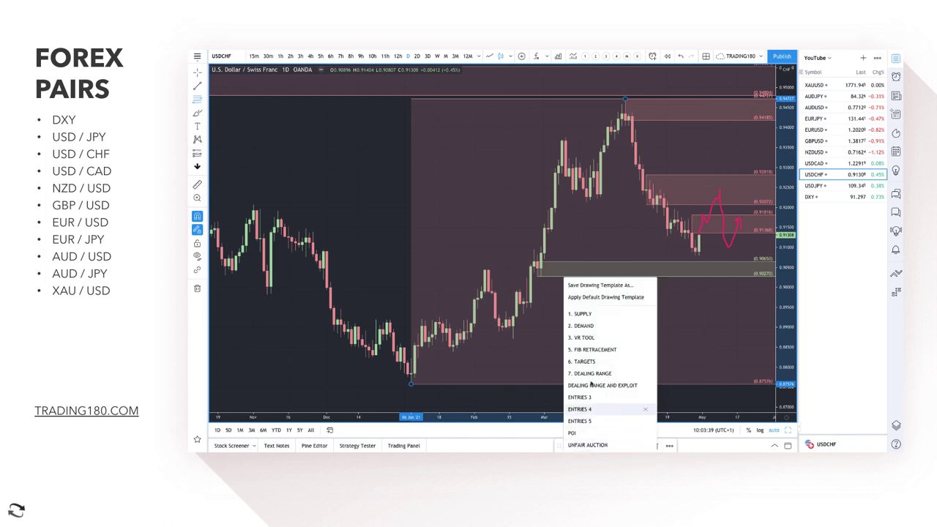
click(592, 348)
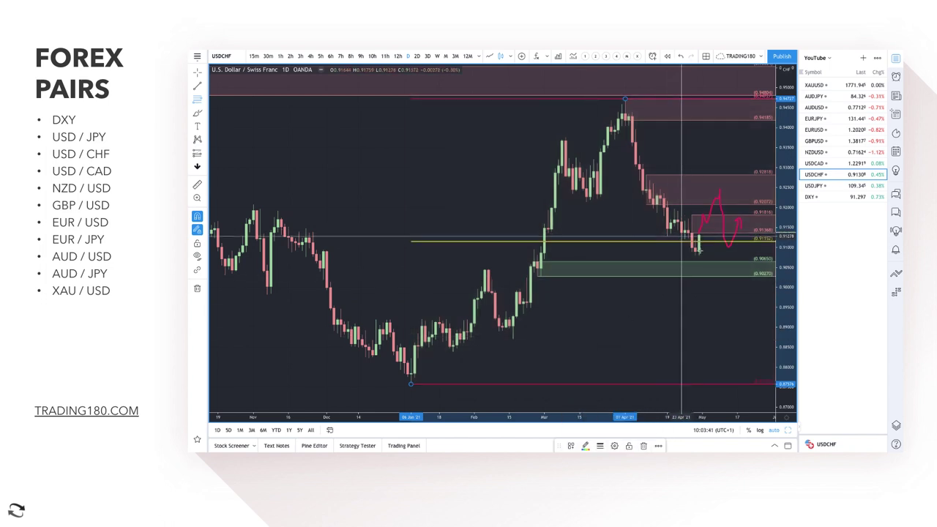
click(536, 235)
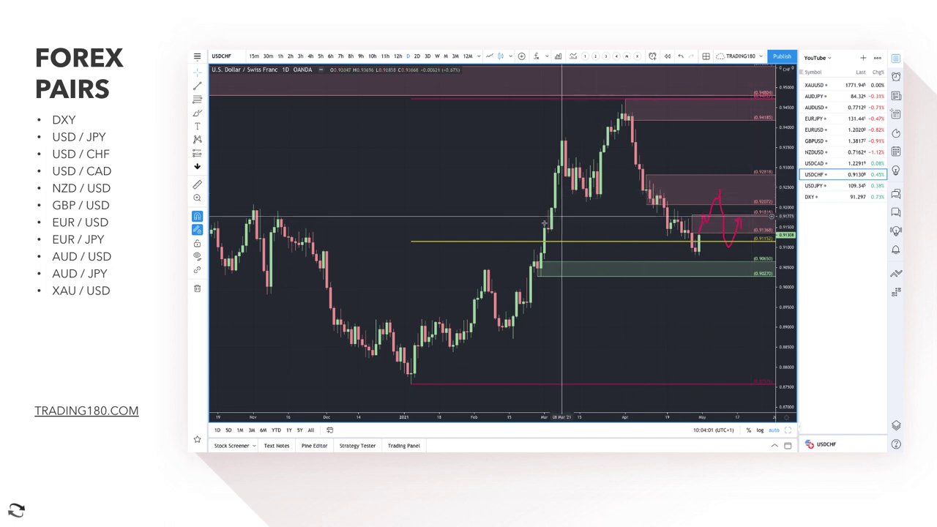
Draw a curved Brush arrow from the yellow midline up to the 0.94185 supply zone and remove the Brush sketches
click(196, 114)
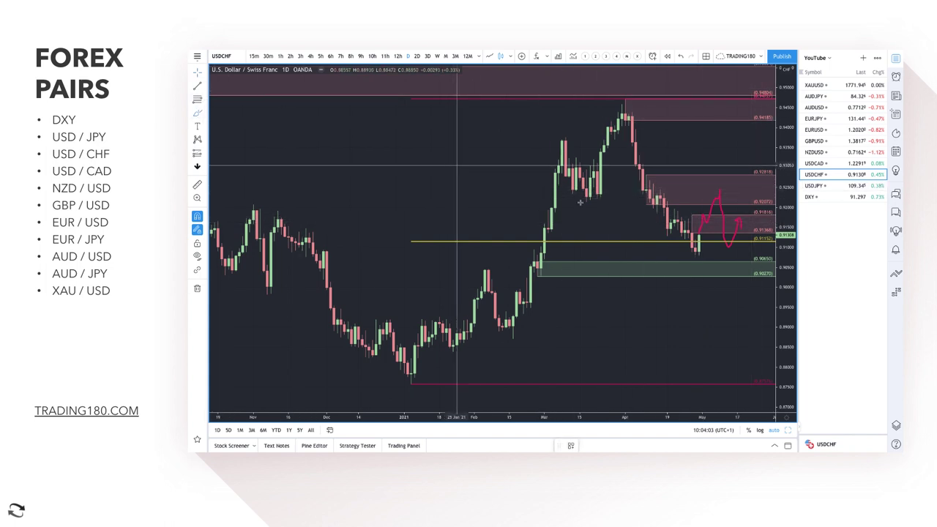
scroll(712, 233, up, 4)
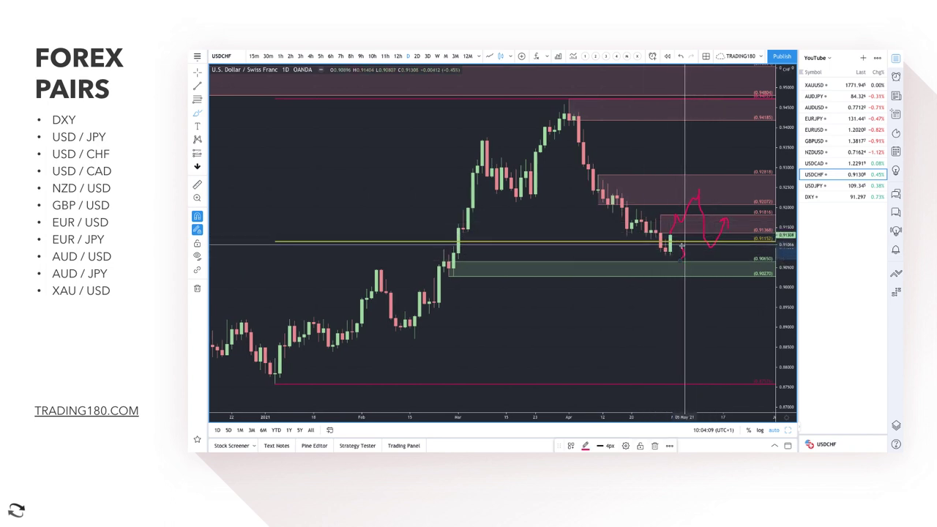
mouse_move(680, 251)
mouse_down()
mouse_move(728, 211)
mouse_move(728, 135)
mouse_move(695, 115)
mouse_move(686, 121)
mouse_up()
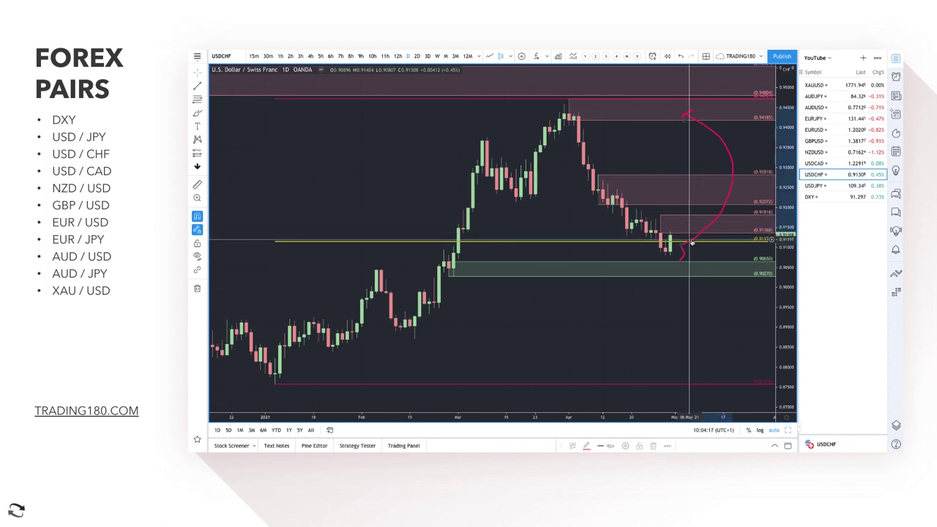
key(ctrl+z)
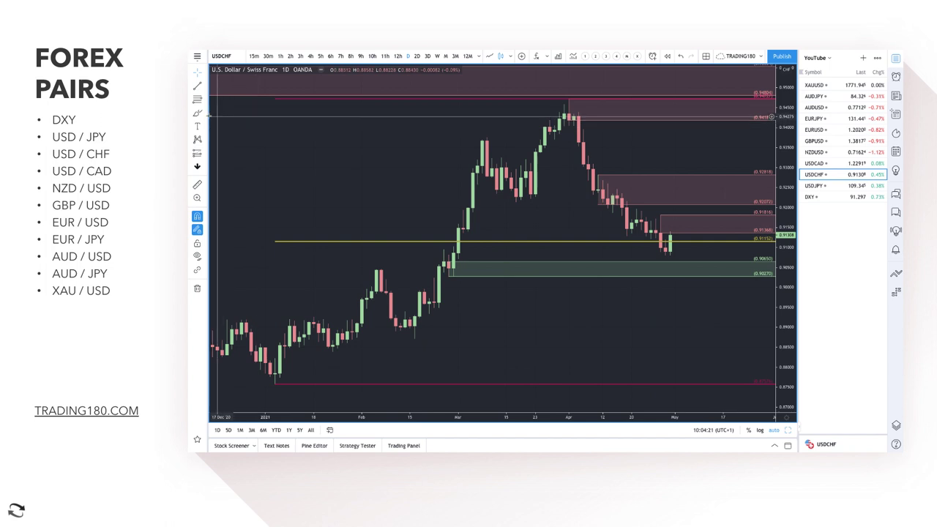
Draw two downward Brush arrows toward the yellow midline, one from the 0.91816 supply zone and one from around the 0.92372 zone
click(197, 113)
mouse_move(687, 224)
mouse_down()
mouse_move(697, 249)
mouse_move(708, 245)
mouse_up()
drag(706, 192, 723, 235)
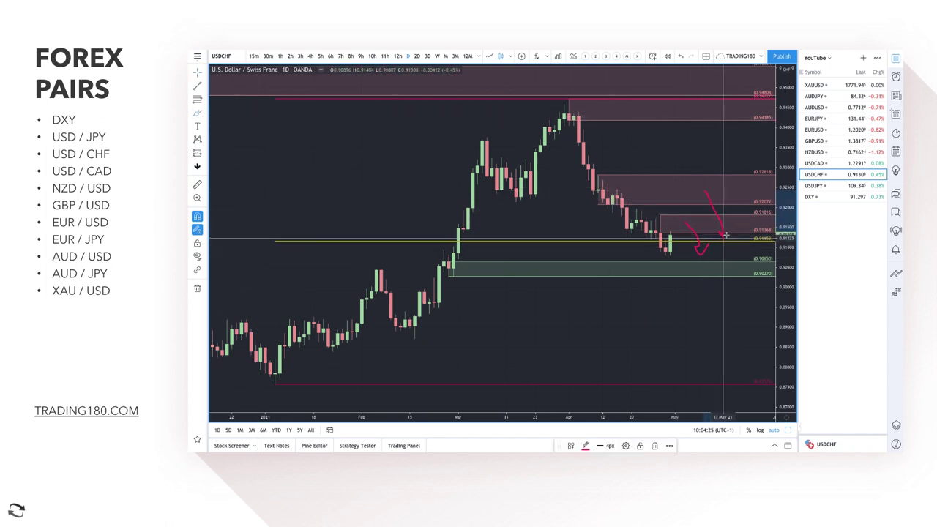
click(203, 114)
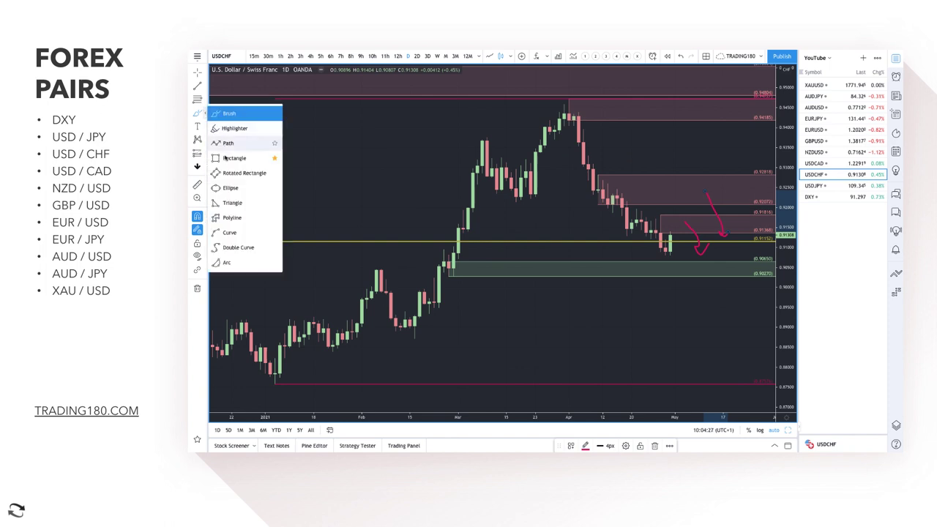
click(234, 146)
click(392, 203)
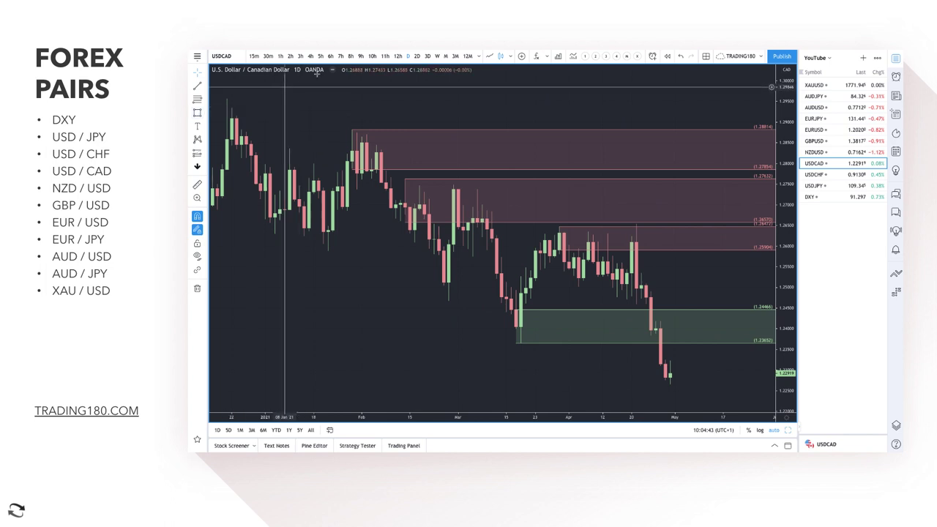
Circle the late-April USDCAD high in the 1.25904 supply zone and draw a Brush arrow down to the latest candles
click(204, 114)
click(227, 115)
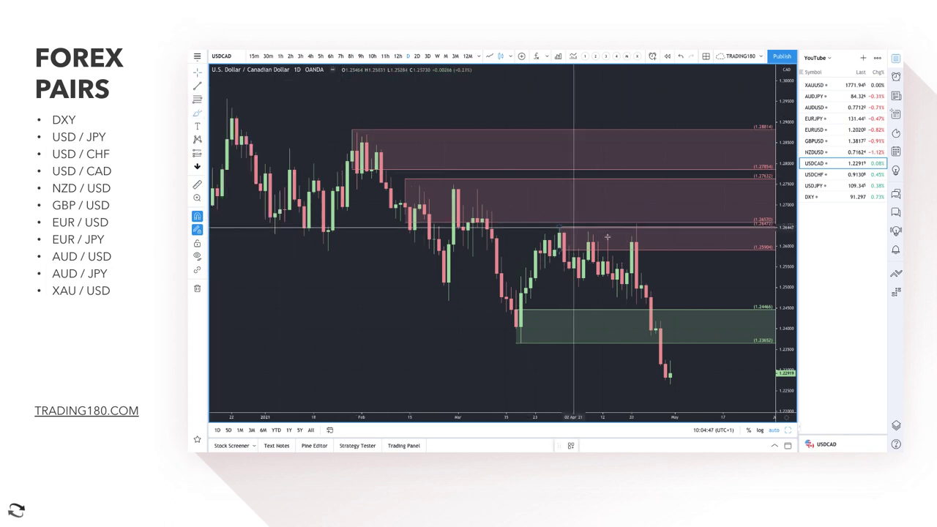
mouse_move(637, 223)
mouse_down()
mouse_move(679, 368)
mouse_move(690, 364)
mouse_up()
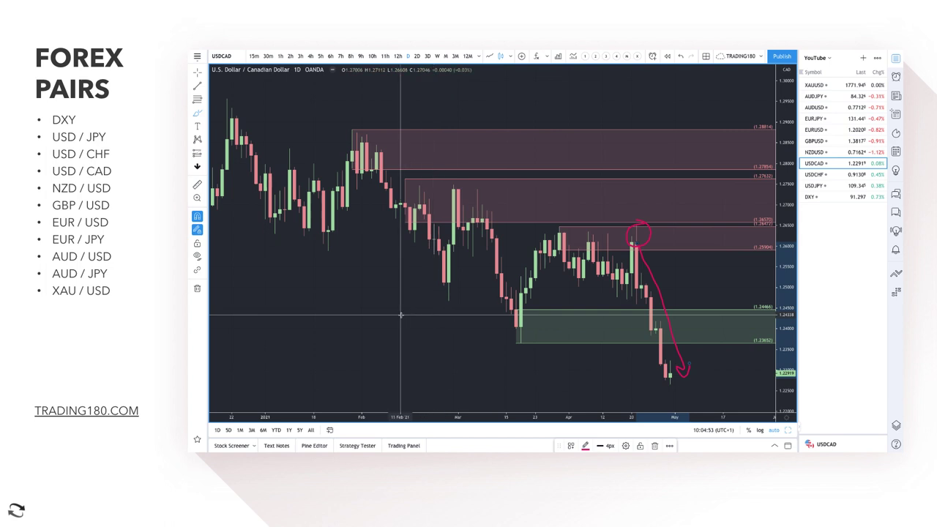
Draw a large X below the candles with the Brush, plus a "C" with an upward arrow and an "F" with an arrow toward the X
drag(353, 308, 395, 351)
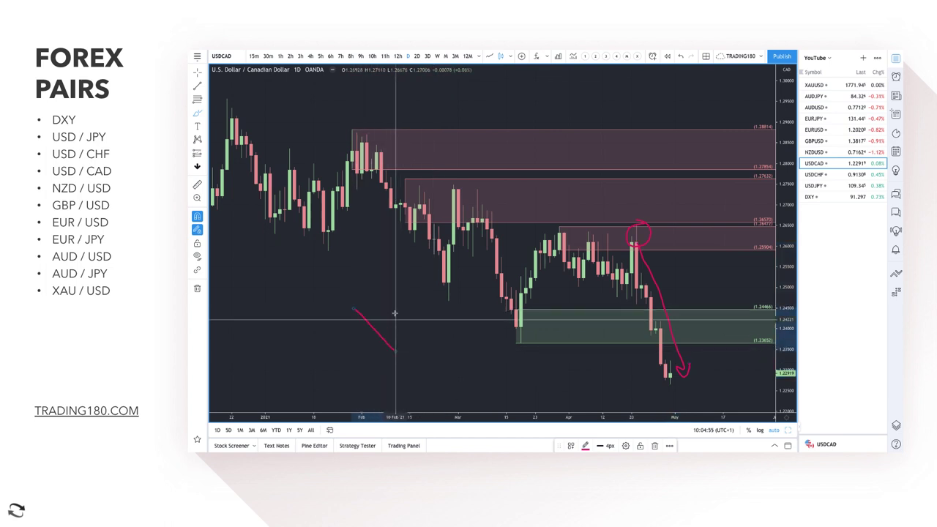
drag(394, 308, 352, 341)
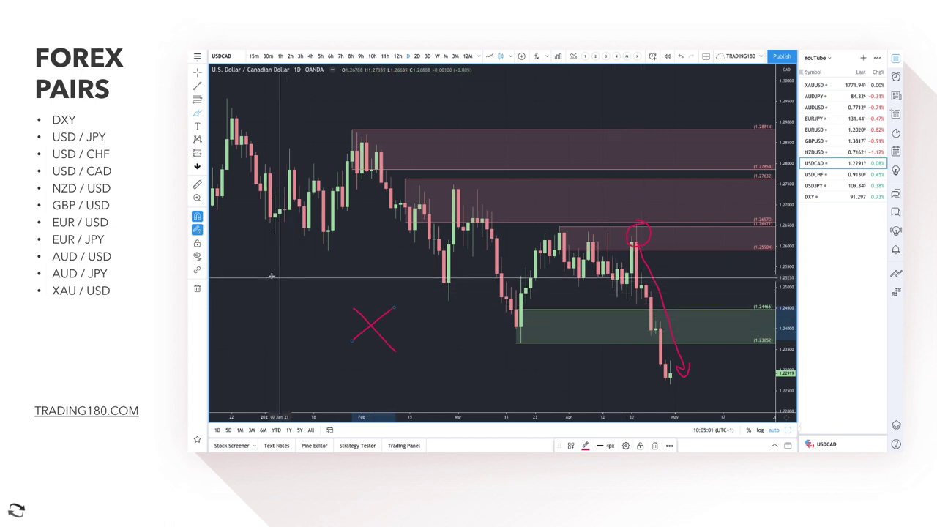
mouse_move(275, 269)
mouse_down()
mouse_move(265, 283)
mouse_move(280, 287)
mouse_move(316, 247)
mouse_up()
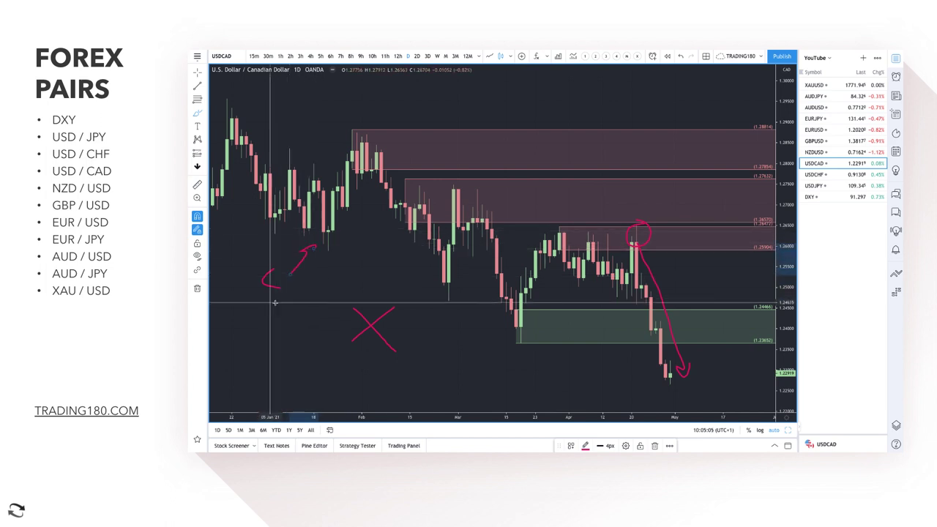
mouse_move(261, 326)
mouse_down()
mouse_move(284, 302)
mouse_move(272, 319)
mouse_move(326, 317)
mouse_up()
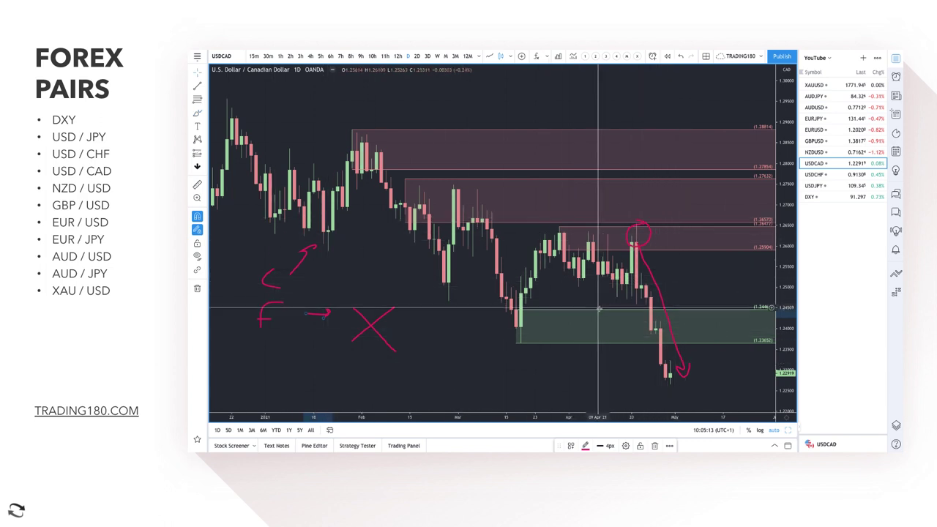
Delete the green USDCAD demand zone and mark supply zones at 1.24980–1.25351 and 1.23968–1.24188 using the SUPPLY template
key(Delete)
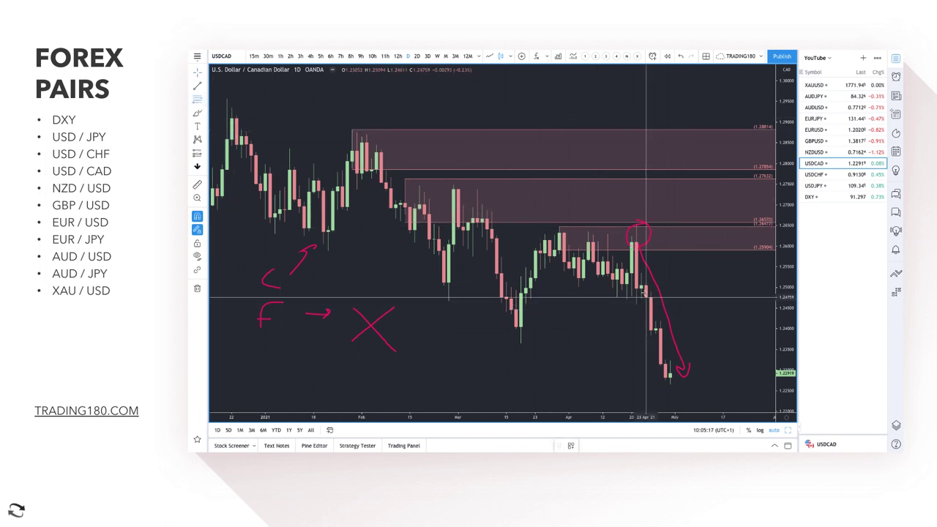
click(643, 285)
click(641, 273)
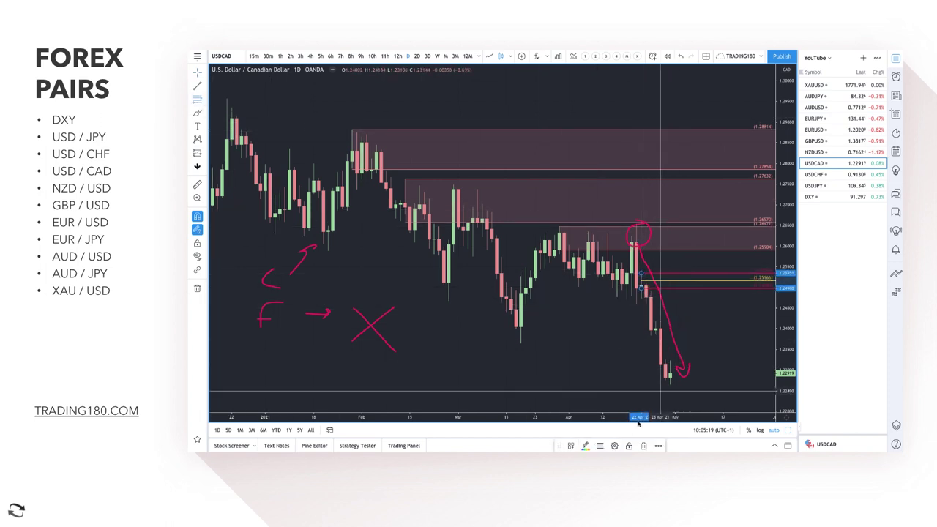
click(571, 446)
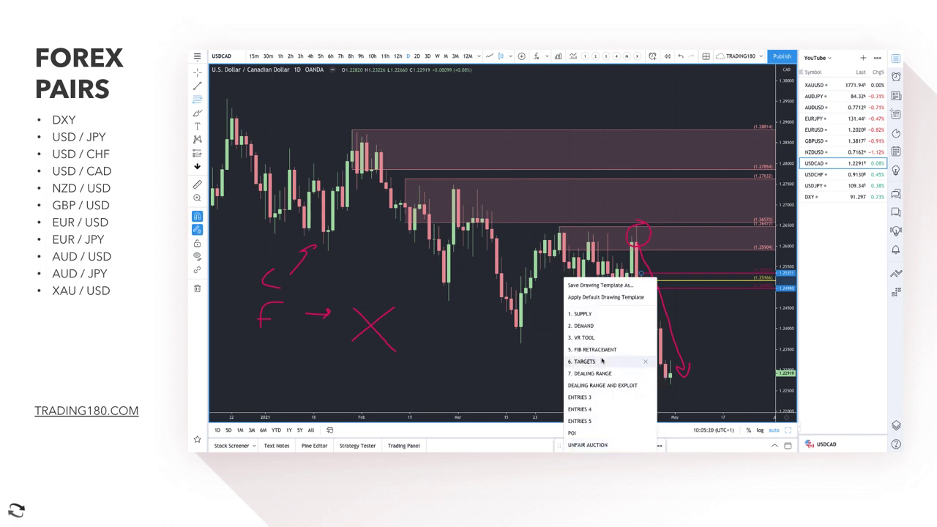
click(600, 316)
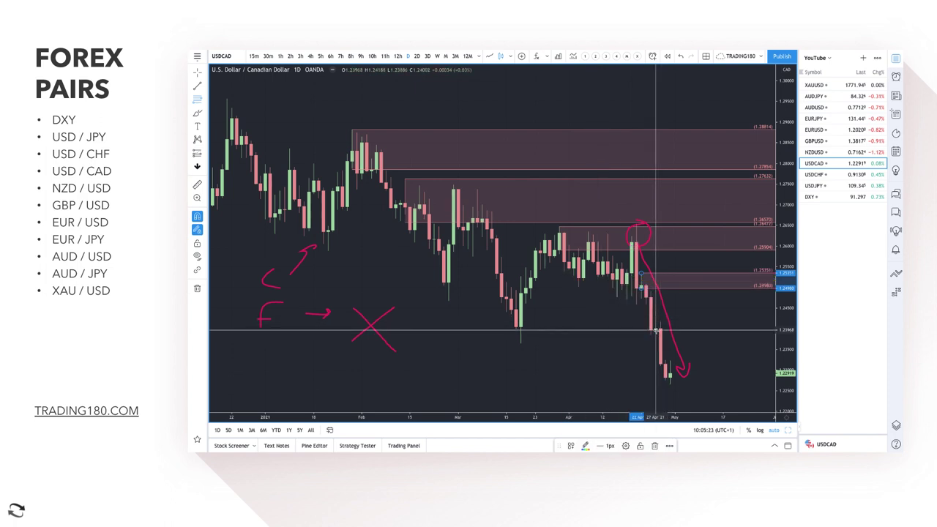
click(654, 320)
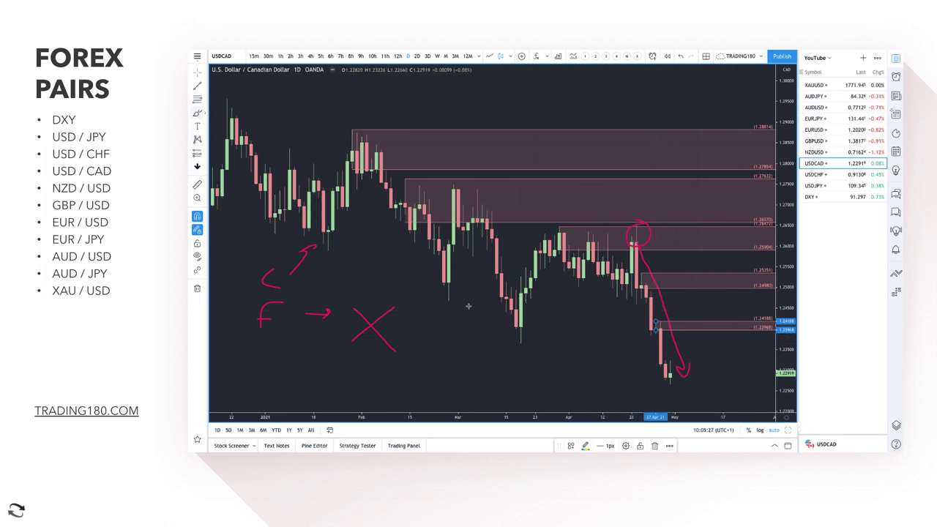
Draw a Brush path from the latest candle up to the 1.23968 supply zone and back down, plus a downward arrow from the 1.24980 zone
click(674, 376)
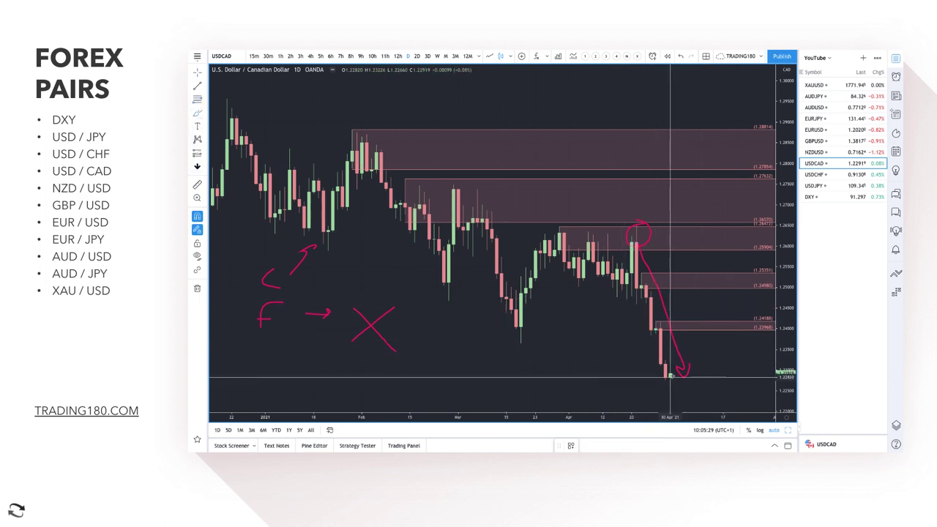
mouse_move(670, 374)
mouse_down()
mouse_move(705, 325)
mouse_move(727, 346)
mouse_move(717, 353)
mouse_move(736, 356)
mouse_up()
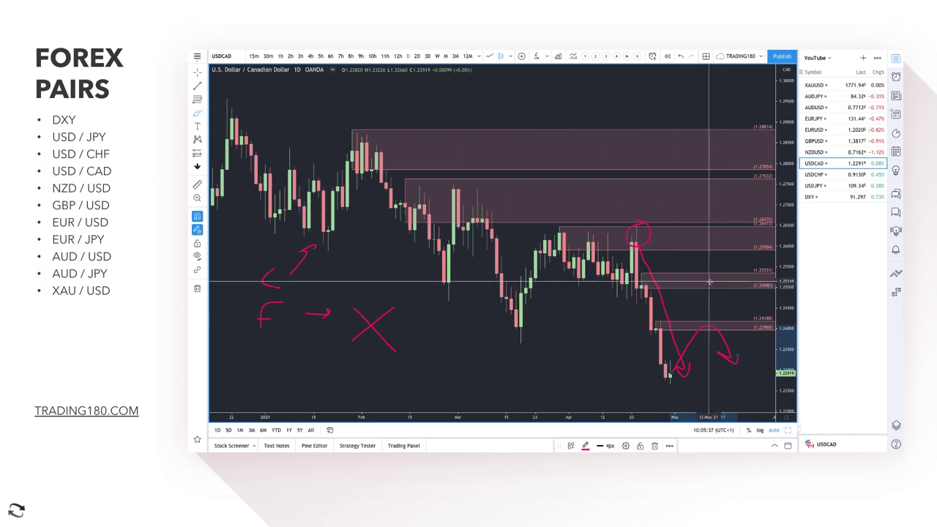
mouse_move(710, 281)
mouse_down()
mouse_move(741, 314)
mouse_move(746, 305)
mouse_up()
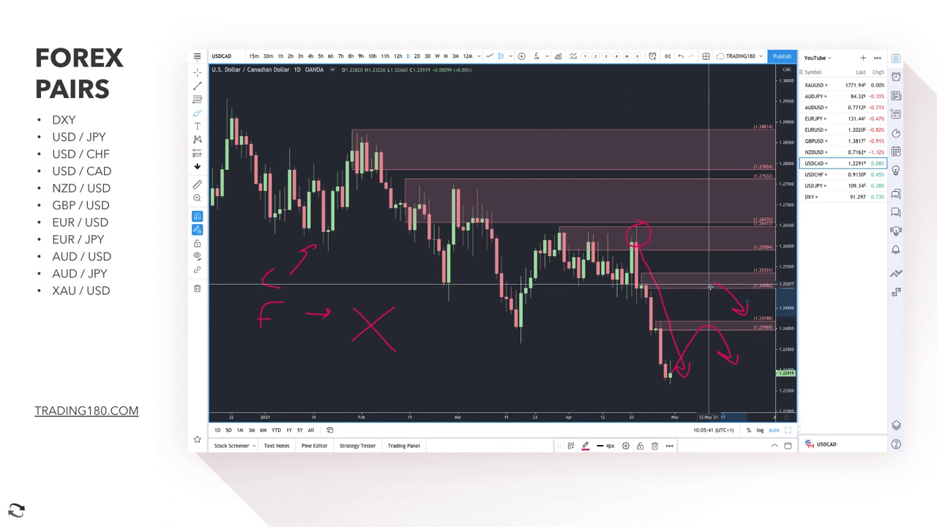
Draw a thin horizontal rectangle around the 1.25000 level on USDCAD, spanning from about mid-February to mid-May
click(203, 115)
click(232, 156)
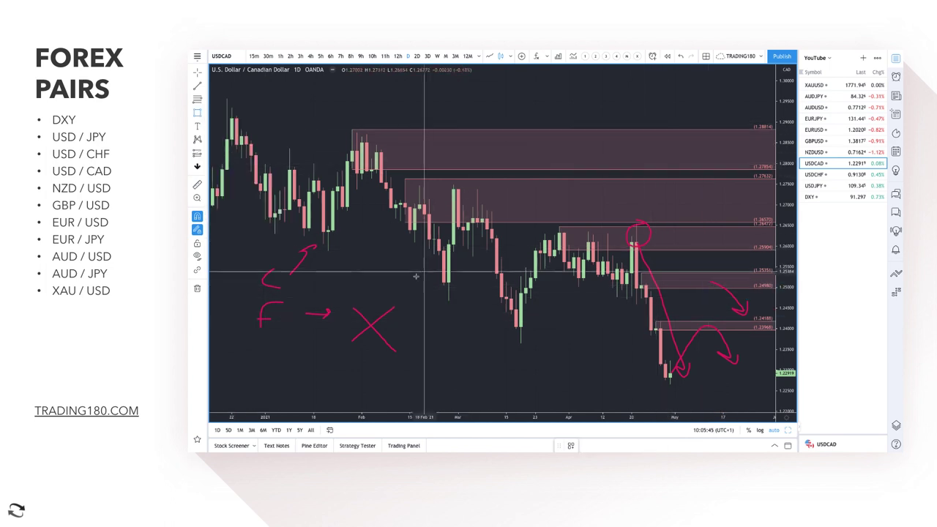
drag(403, 288, 704, 291)
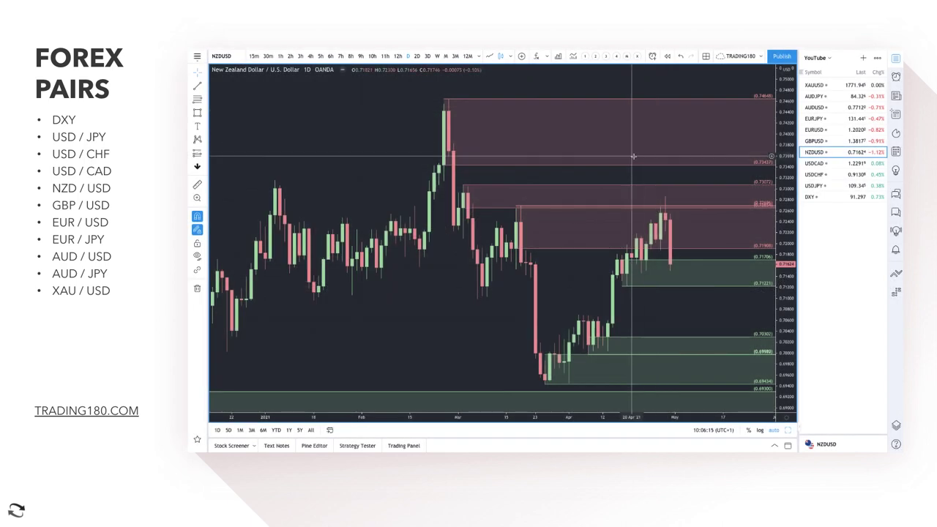
Remove the 0.71908 supply zone on the NZDUSD chart and circle the late-April high at the 0.72654 supply zone with the Brush
click(586, 252)
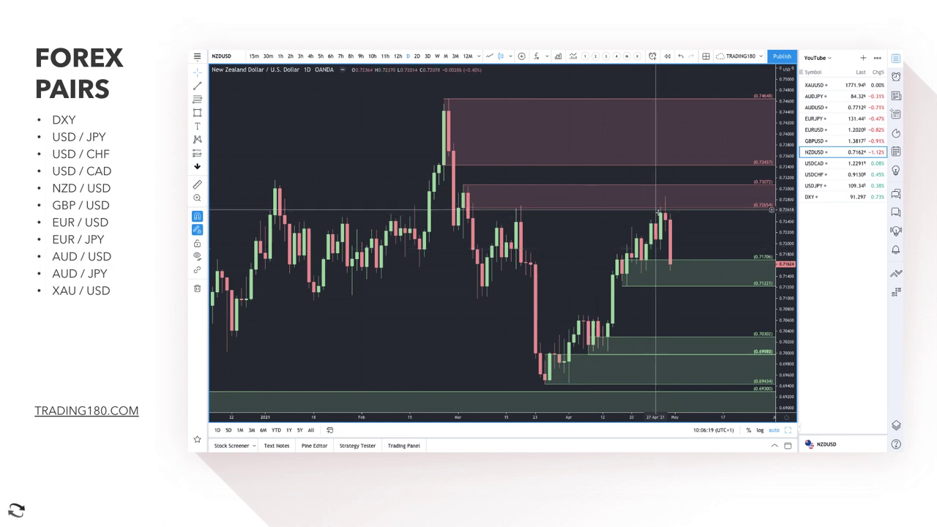
click(205, 114)
click(231, 115)
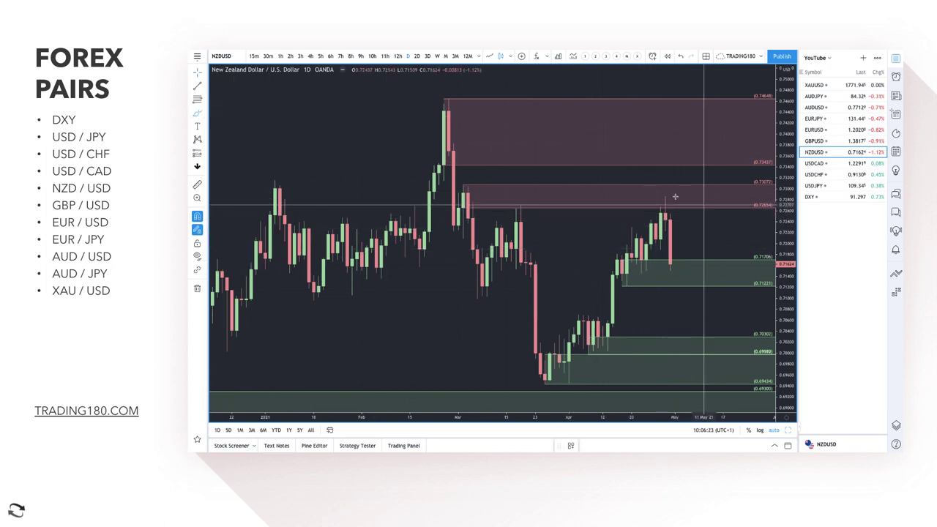
mouse_move(672, 195)
mouse_down()
mouse_move(671, 209)
mouse_move(657, 204)
mouse_move(663, 196)
mouse_up()
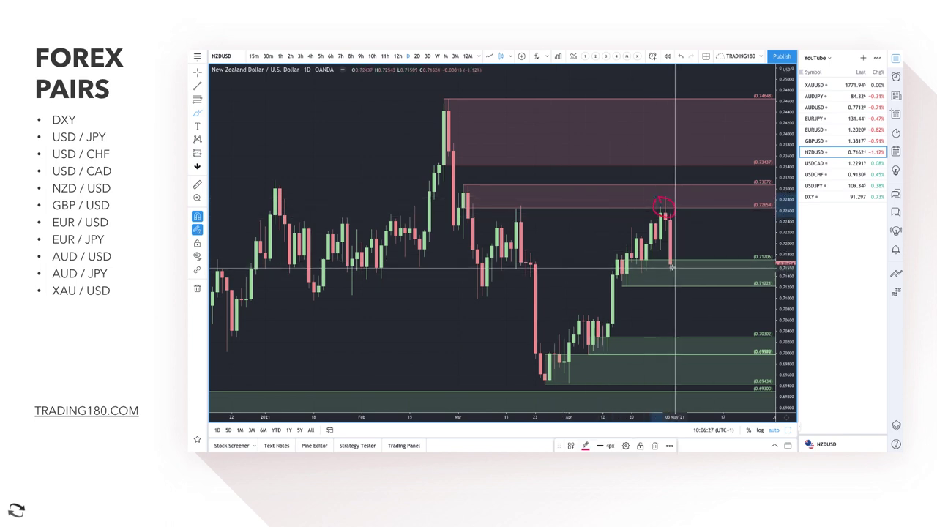
Draw a curved Brush arrow upward from the latest NZDUSD candle in the 0.71706 demand zone and mark an X over that zone
drag(670, 267, 717, 223)
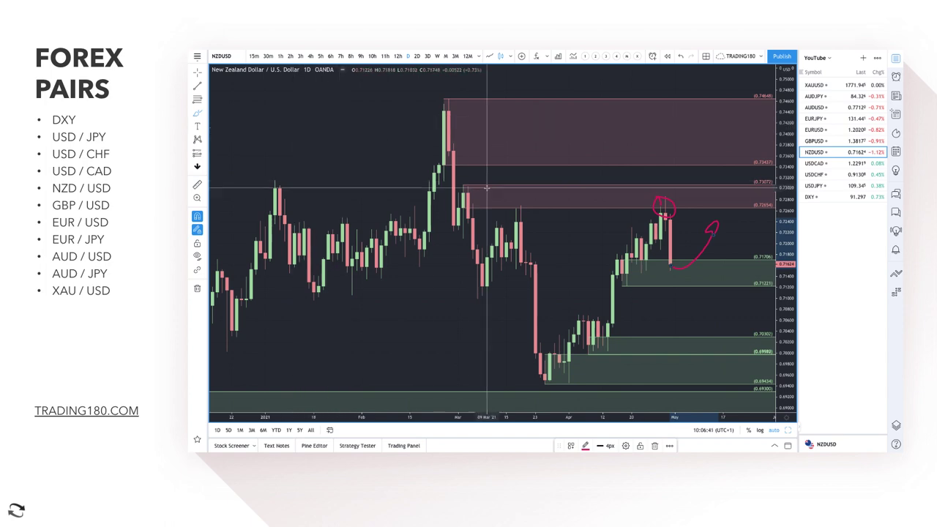
scroll(632, 235, down, 5)
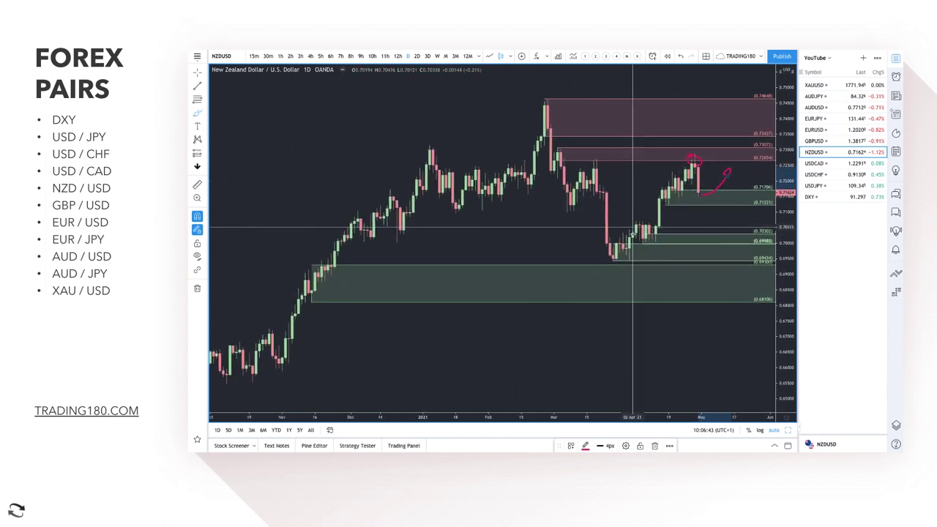
scroll(633, 228, up, 2)
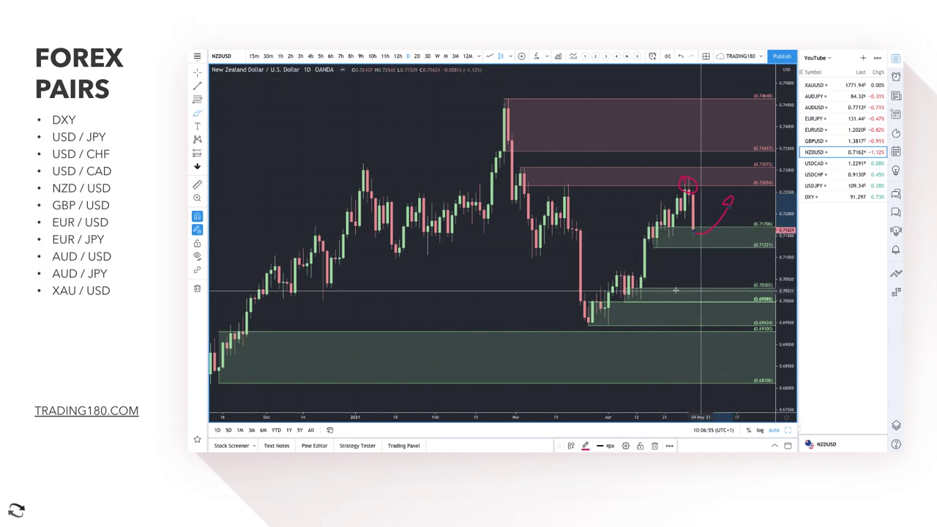
mouse_move(728, 236)
mouse_down()
mouse_move(735, 243)
mouse_move(719, 245)
mouse_up()
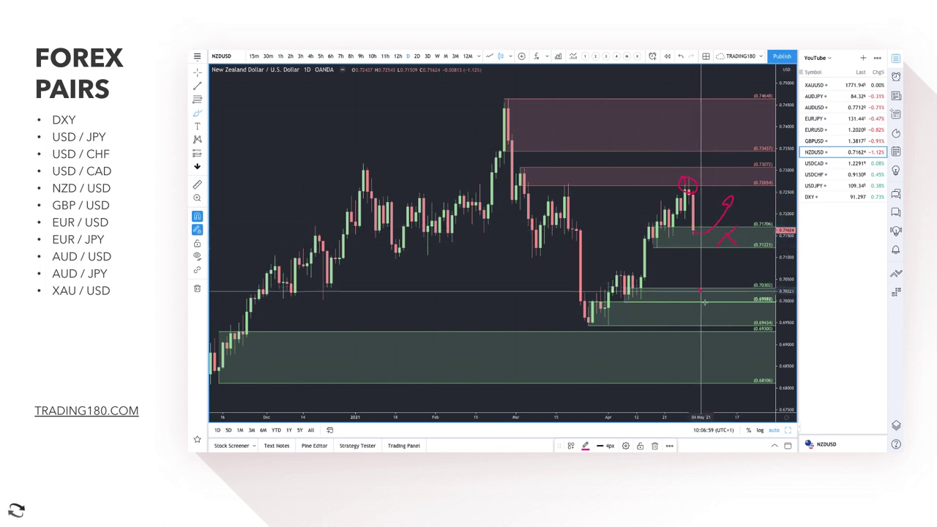
Sketch Brush paths up from the 0.70302 demand zone, from the latest candle toward the 0.72654 supply zone, and down from the 0.73437 supply zone
drag(699, 290, 742, 273)
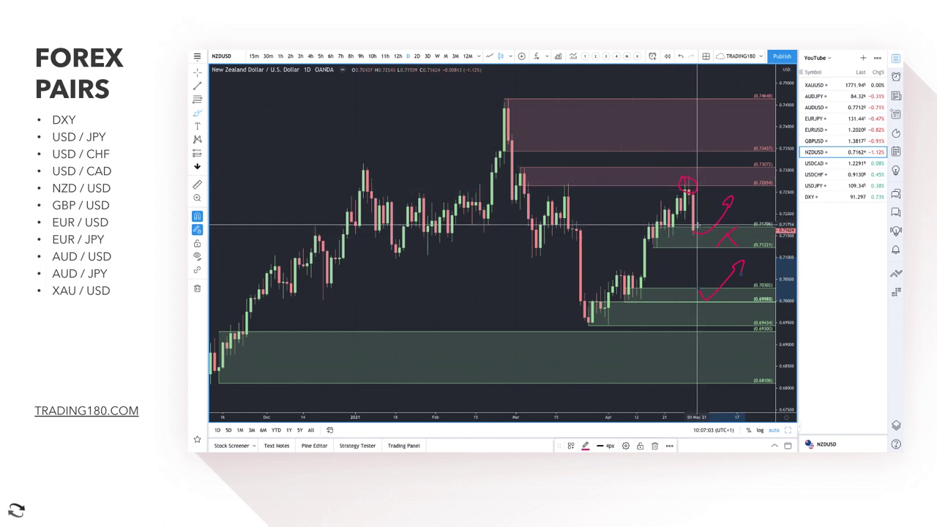
mouse_move(697, 225)
mouse_down()
mouse_move(731, 171)
mouse_move(752, 192)
mouse_up()
drag(721, 130, 752, 164)
drag(726, 123, 723, 117)
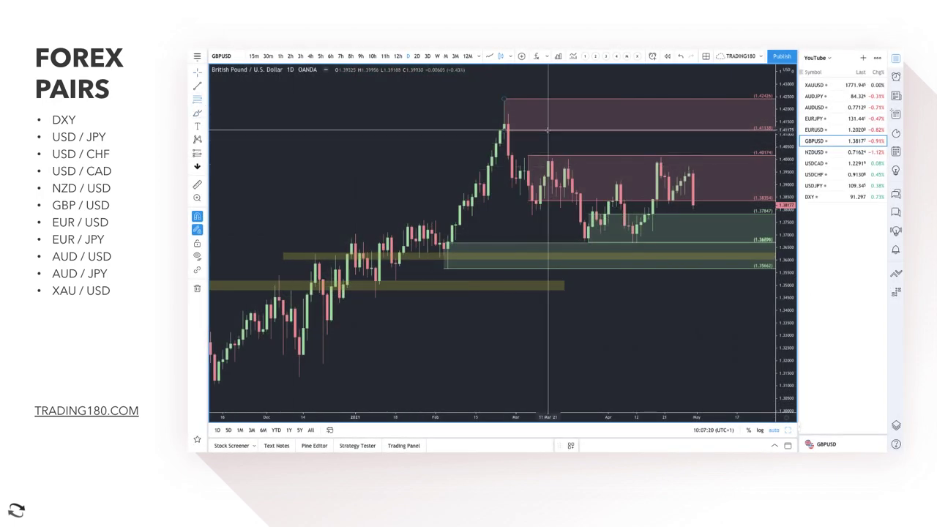
Draw a retracement on GBPUSD from the 1.42426 February high to the late-March low and apply the VR TOOL template
click(503, 98)
click(588, 242)
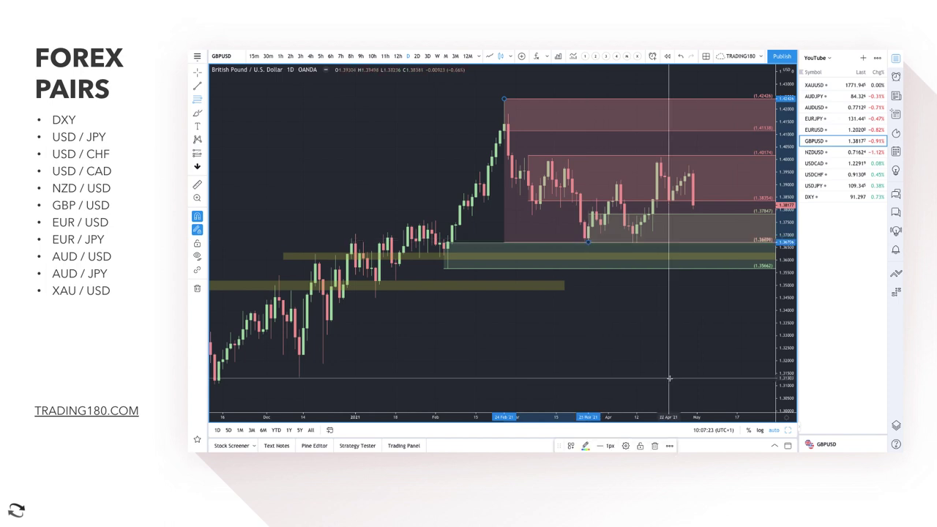
click(571, 446)
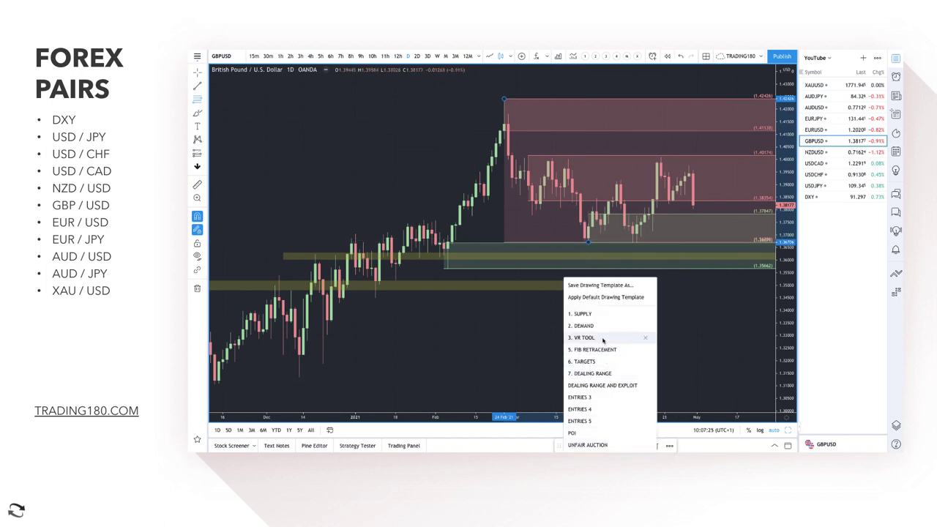
click(603, 339)
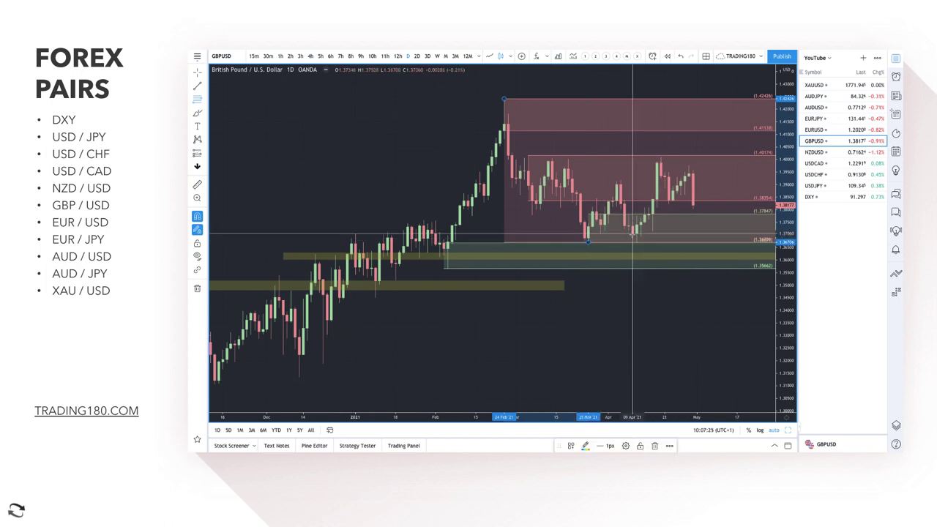
Mark the February high with an "E" and the late-March low with a "B", and circle the April high at the yellow midline with the Brush
click(197, 115)
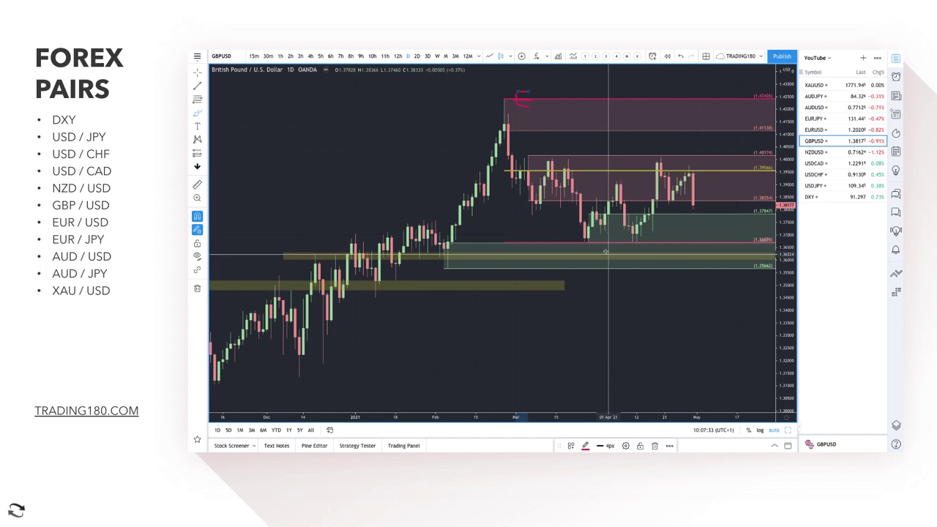
mouse_move(587, 242)
mouse_down()
mouse_move(595, 237)
mouse_move(589, 256)
mouse_up()
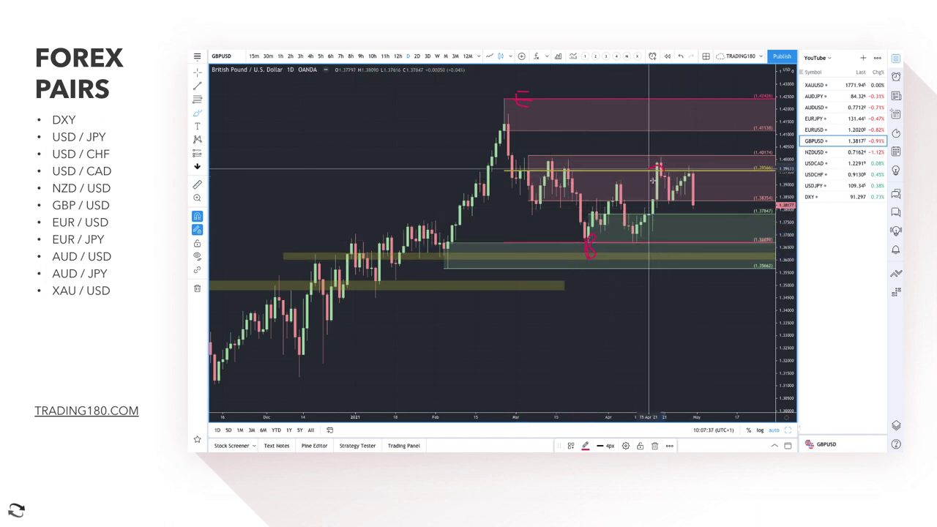
drag(663, 162, 663, 164)
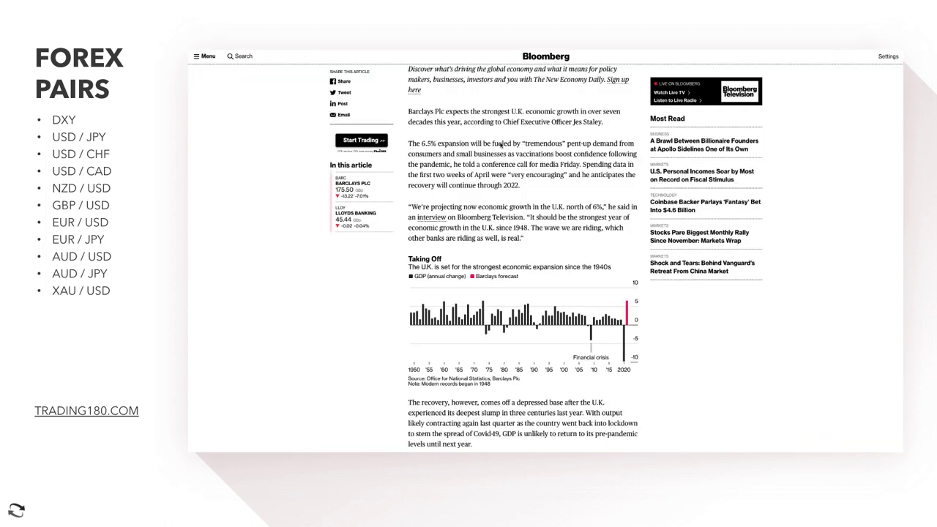
Read the headline, summary points and opening of the Bloomberg article on the Barclays CEO's U.K. growth forecast
scroll(526, 197, up, 5)
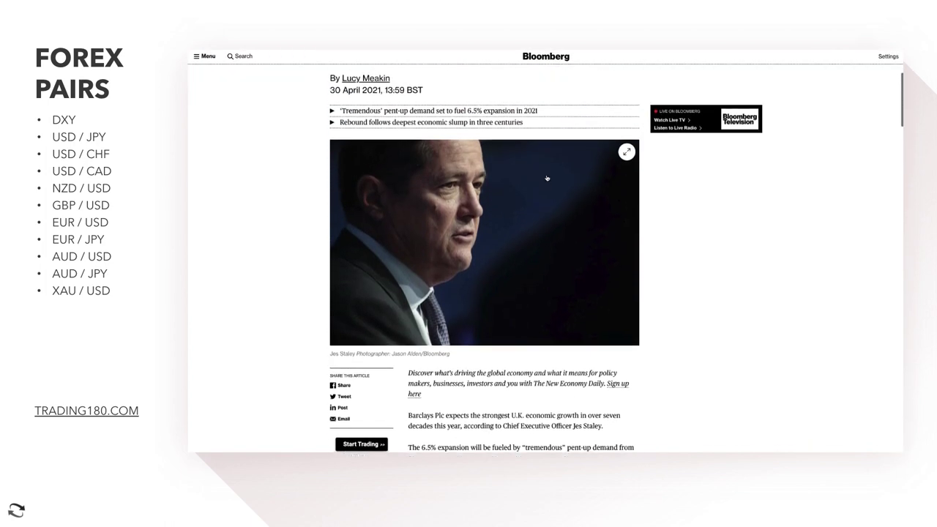
scroll(537, 155, up, 1)
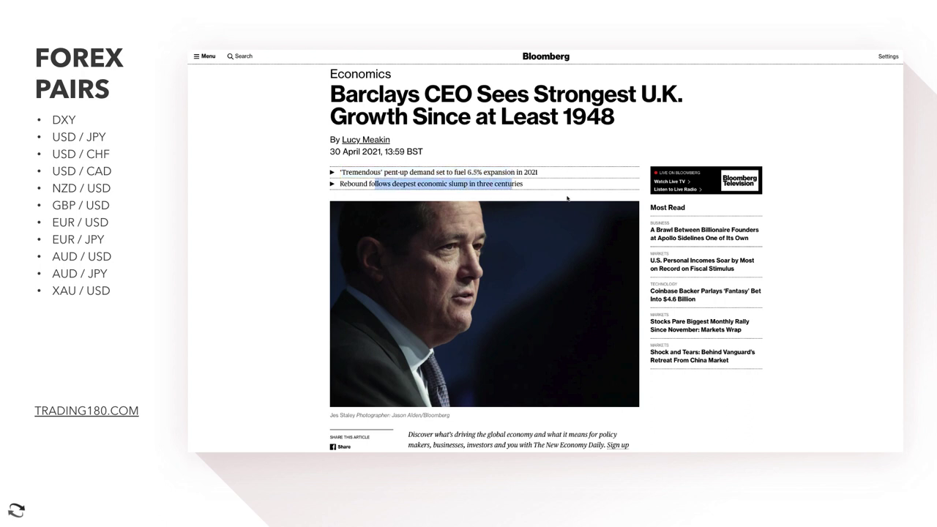
scroll(569, 208, down, 2)
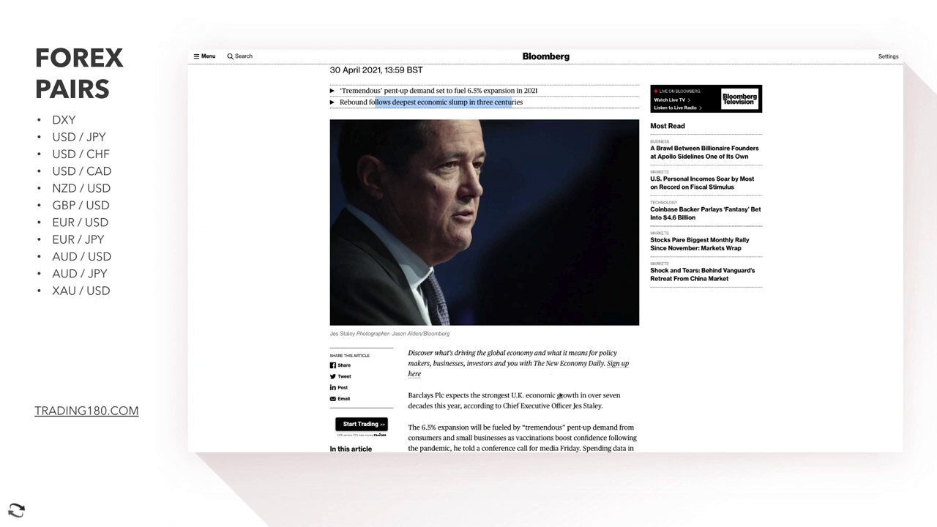
scroll(490, 367, down, 1)
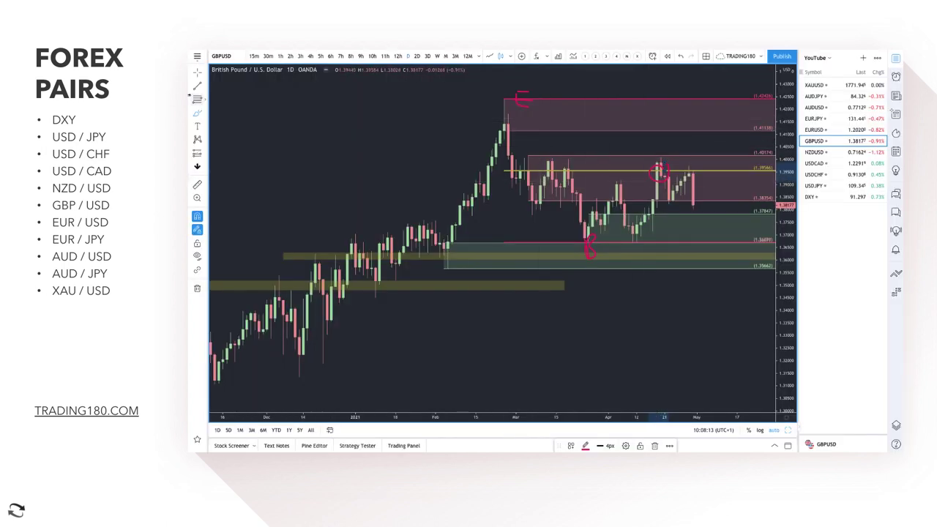
Draw two upward Brush arrows and one downward Brush arrow in the empty area above the December–February GBPUSD candles
click(194, 115)
click(232, 114)
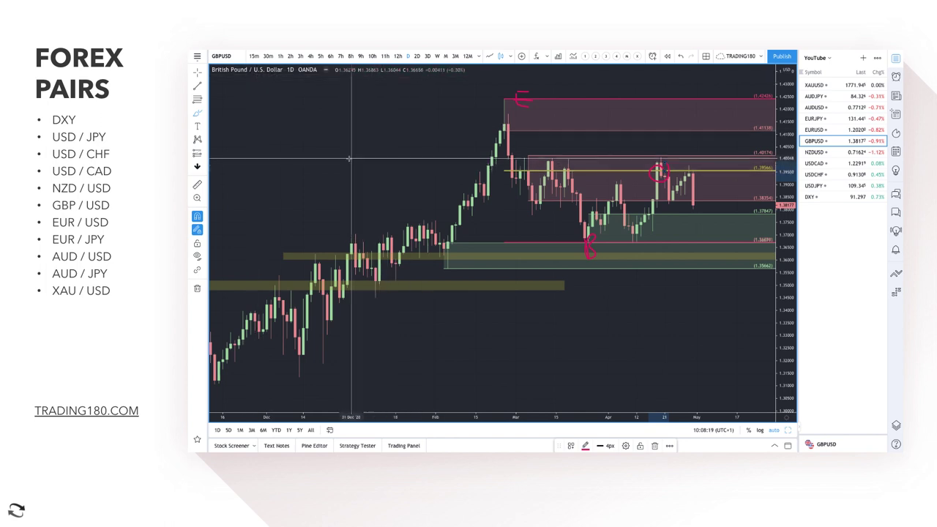
mouse_move(348, 157)
mouse_down()
mouse_move(421, 116)
mouse_move(422, 131)
mouse_up()
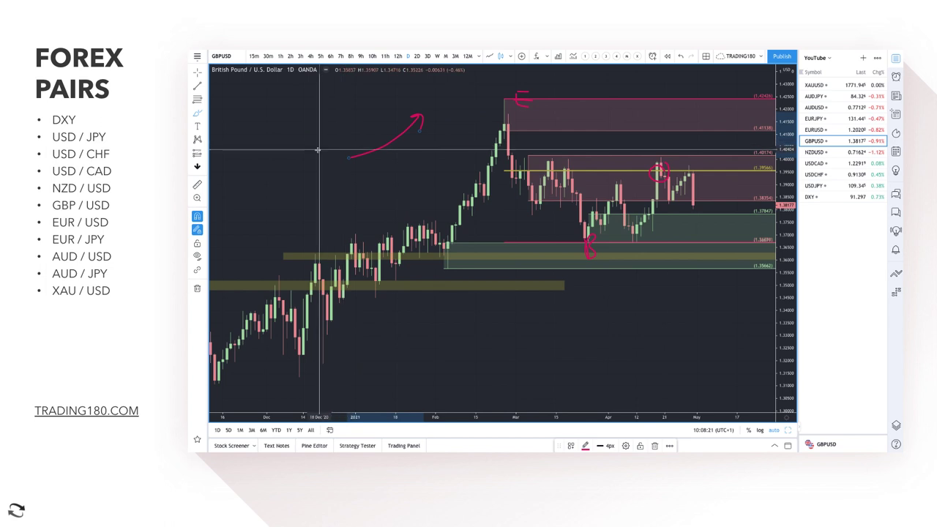
mouse_move(320, 148)
mouse_down()
mouse_move(363, 115)
mouse_move(366, 124)
mouse_up()
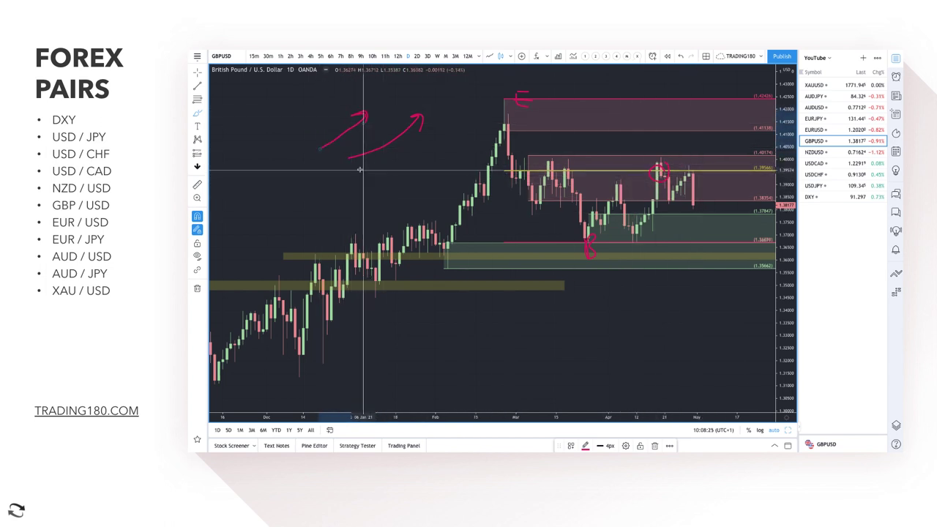
drag(350, 168, 399, 205)
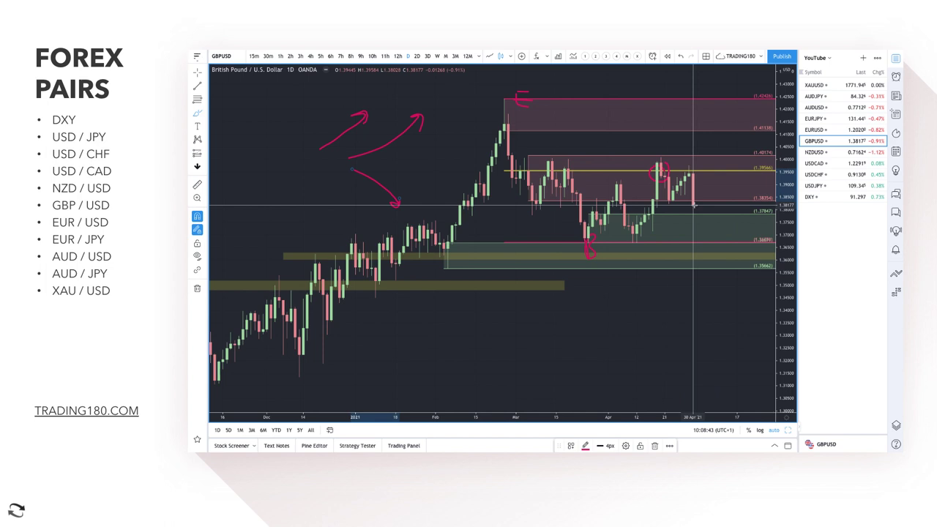
Sketch Brush paths from the latest candle down into the 1.35662 demand zone and back up, and from the circled high over the 1.41138 supply zone and down
mouse_move(692, 207)
mouse_down()
mouse_move(713, 257)
mouse_move(729, 236)
mouse_up()
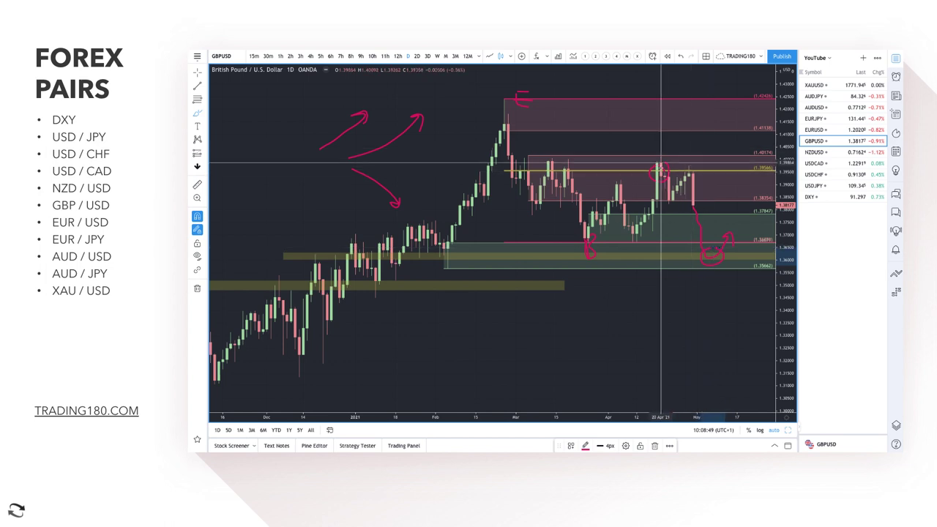
mouse_move(660, 170)
mouse_down()
mouse_move(669, 134)
mouse_move(702, 104)
mouse_move(722, 133)
mouse_up()
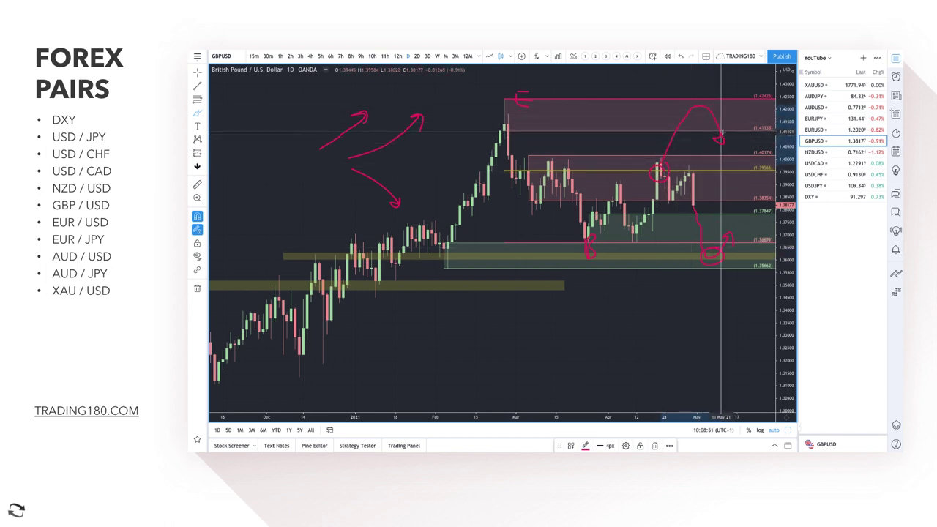
Circle the February high beside the "E" with the Brush and sketch a downward arrow beside the latest GBPUSD candle
drag(504, 98, 502, 98)
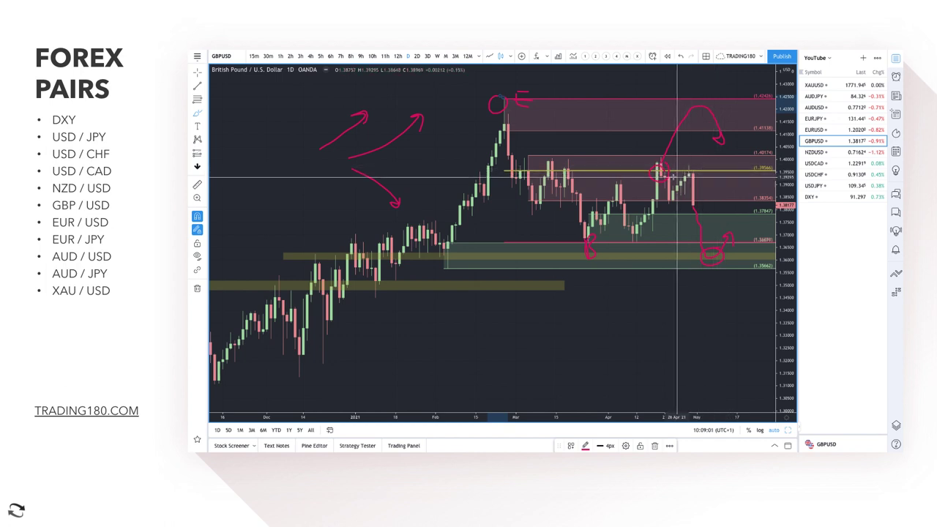
drag(696, 175, 716, 200)
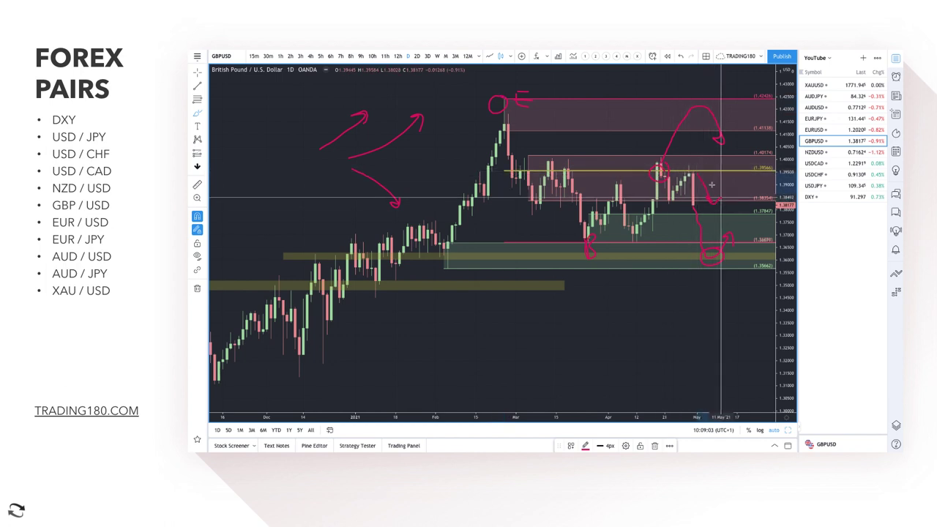
drag(692, 167, 697, 161)
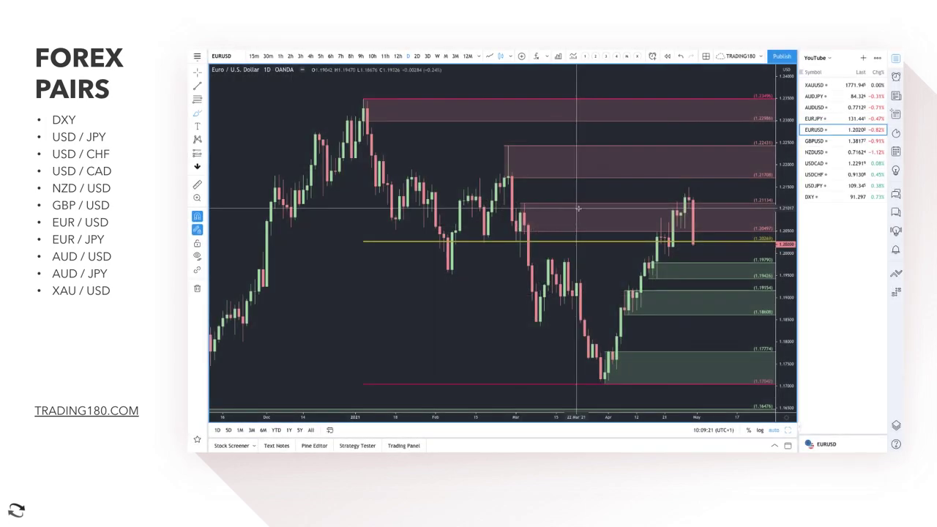
On EURUSD, circle the late-March low and the late-April high with the Brush, and undo the upward arrow drawn between them
scroll(624, 223, up, 5)
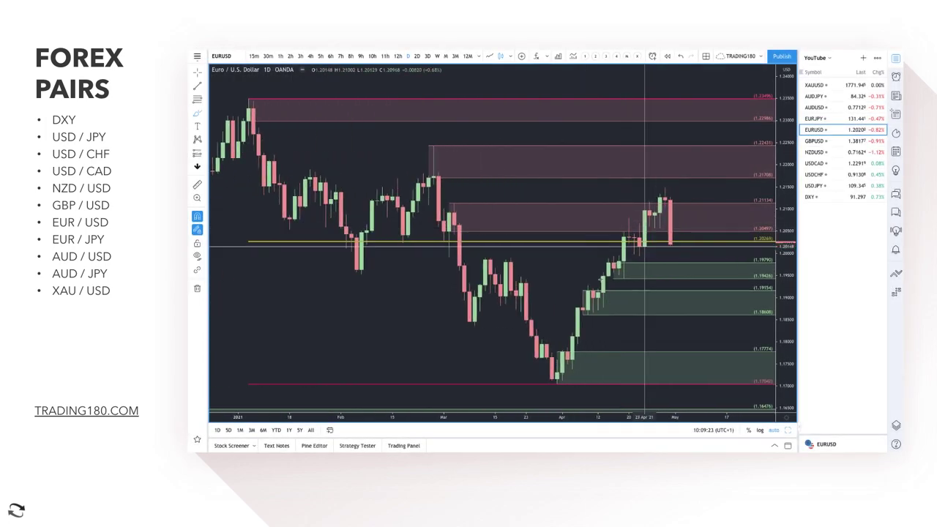
click(196, 112)
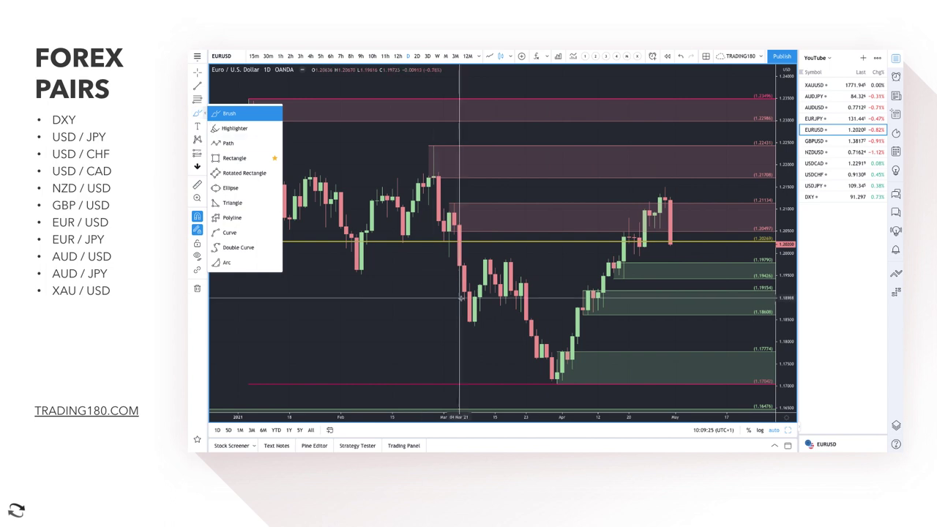
drag(556, 387, 558, 364)
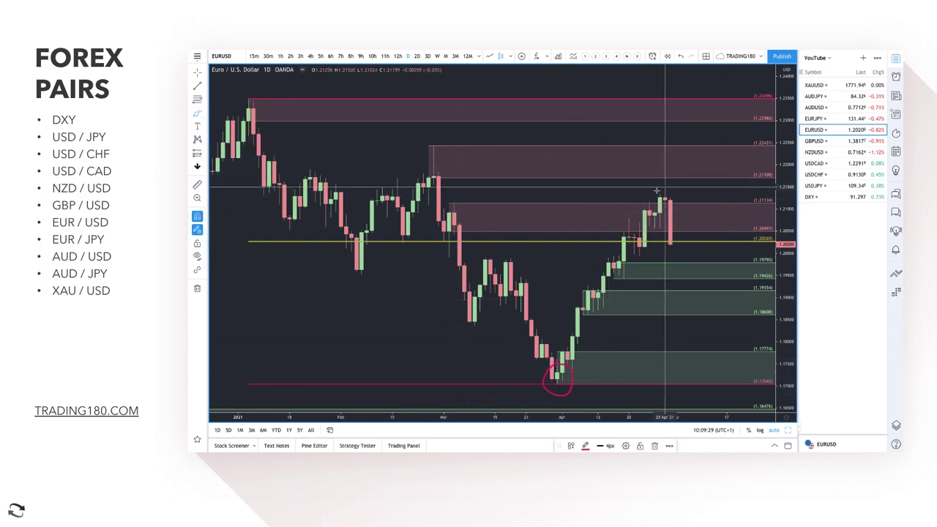
drag(666, 186, 669, 192)
drag(552, 358, 645, 214)
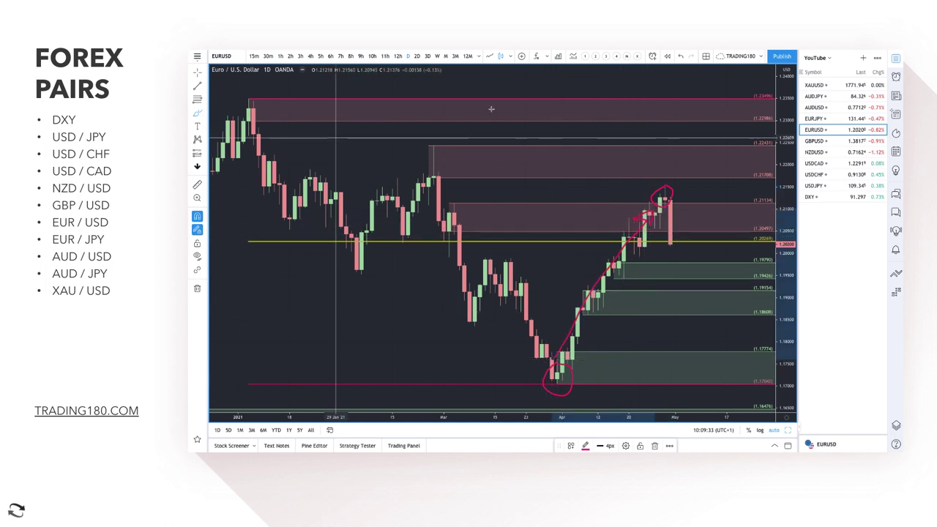
click(679, 58)
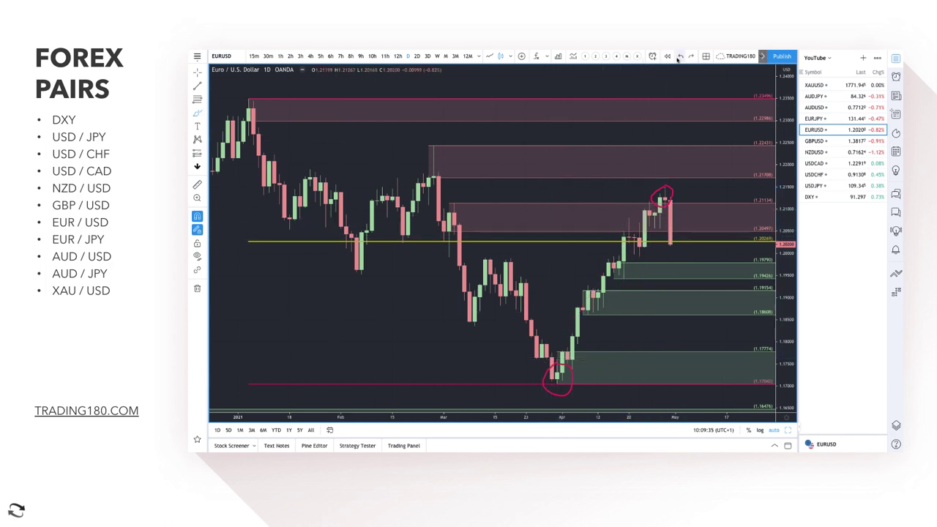
Trace the EURUSD price swings from the early-January high down to the mid-March rebound with a single Brush path
scroll(493, 164, up, 2)
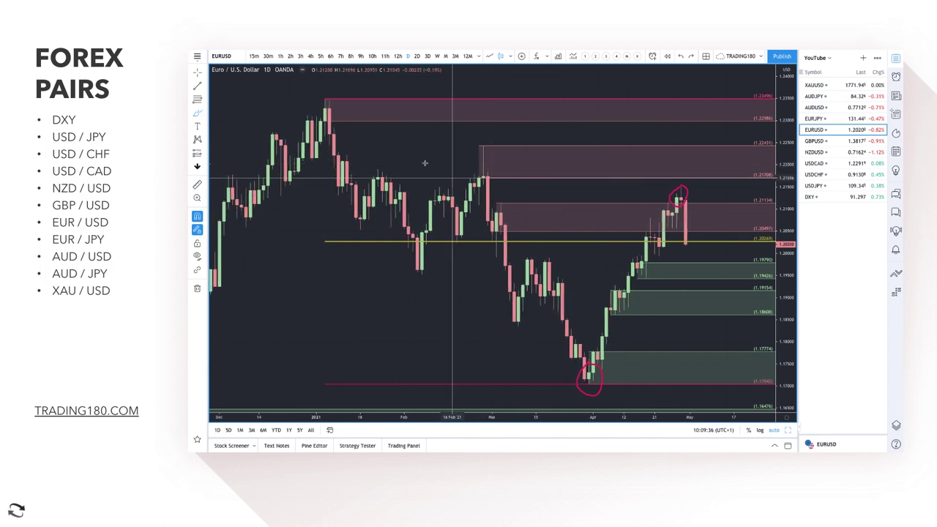
click(196, 114)
click(227, 111)
mouse_move(327, 110)
mouse_down()
mouse_move(361, 223)
mouse_move(381, 179)
mouse_move(412, 257)
mouse_move(450, 179)
mouse_move(474, 182)
mouse_move(496, 227)
mouse_move(503, 297)
mouse_move(540, 286)
mouse_move(544, 261)
mouse_up()
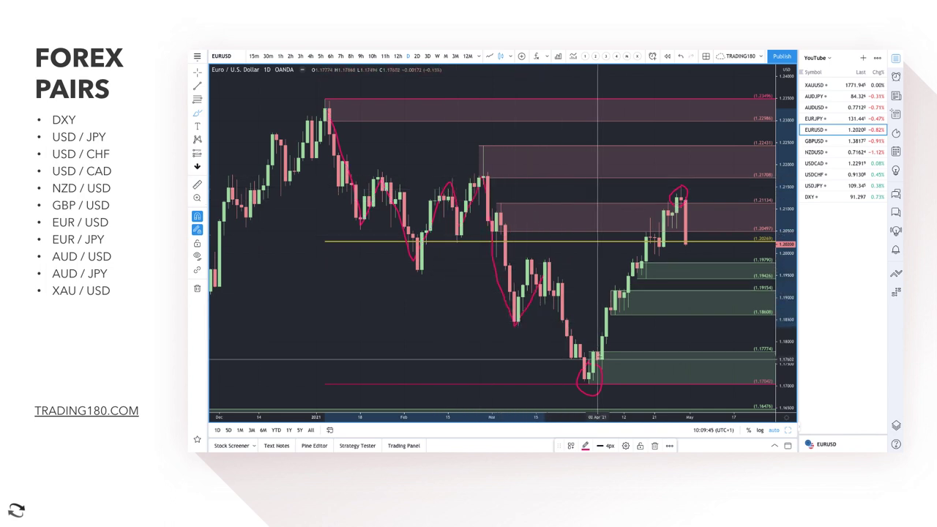
Measure the pullbacks of the April EURUSD rally in early April, from 8 to 9 April and from 15 to 19 April
scroll(621, 302, up, 2)
scroll(621, 301, up, 2)
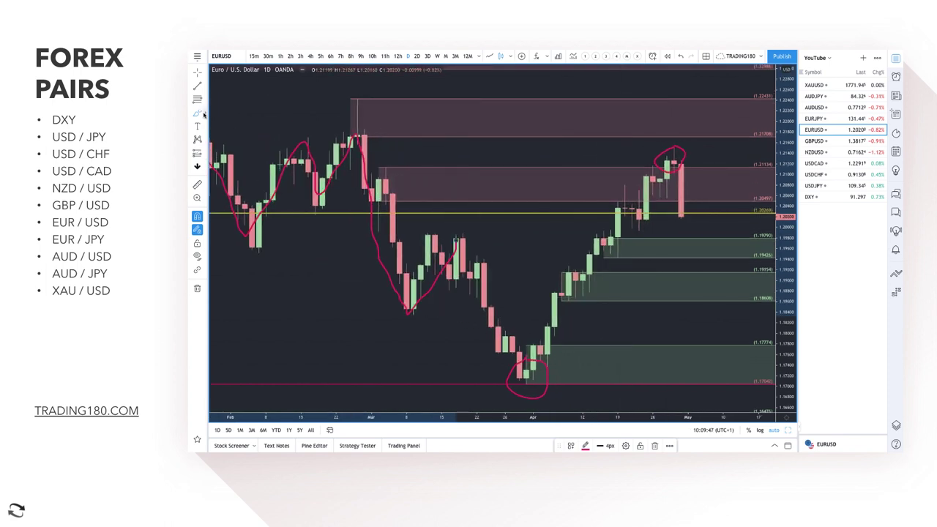
click(203, 155)
click(197, 185)
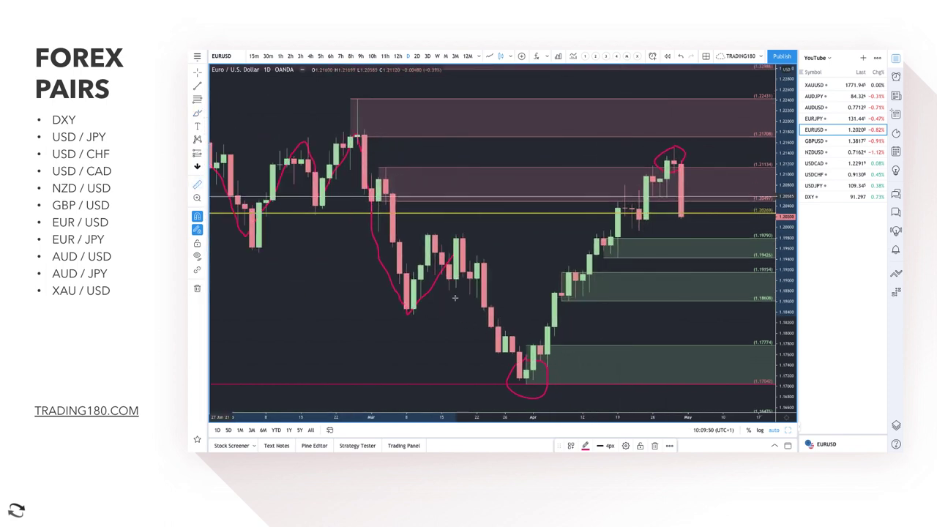
click(545, 341)
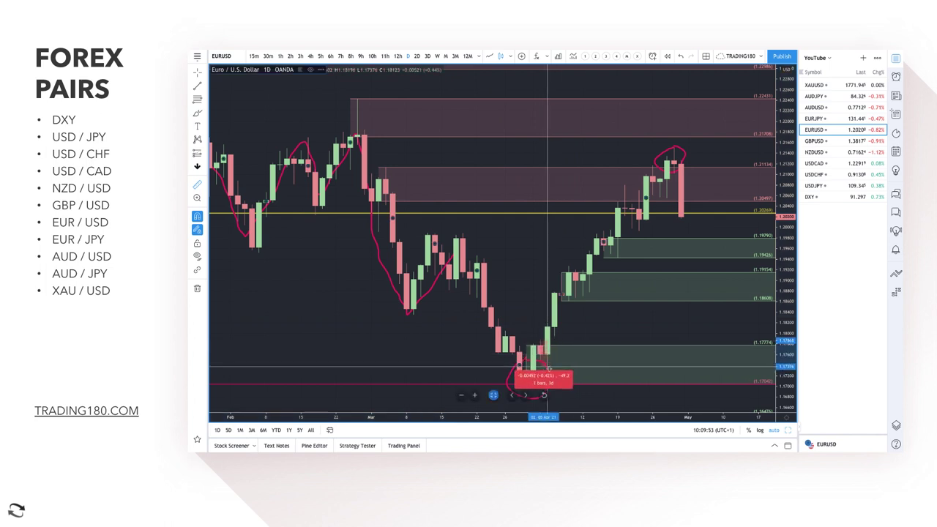
click(547, 366)
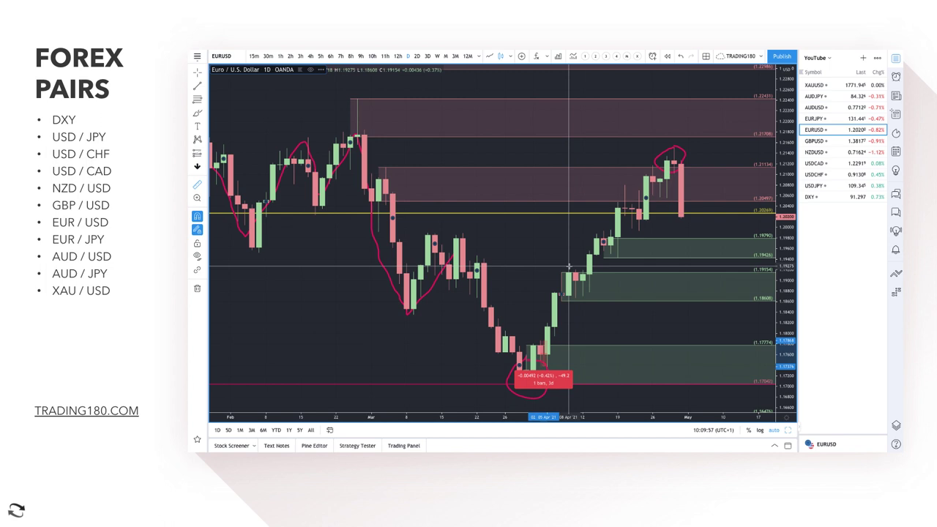
click(568, 268)
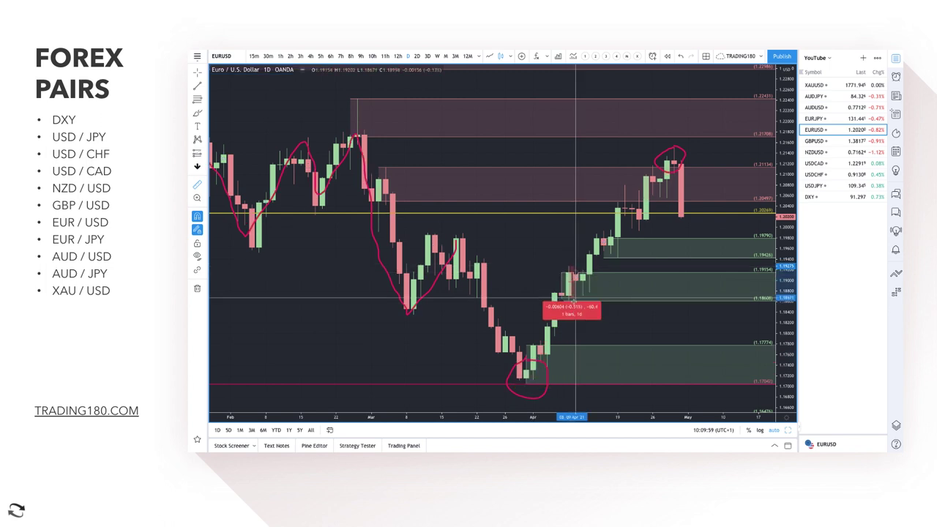
click(576, 297)
click(602, 231)
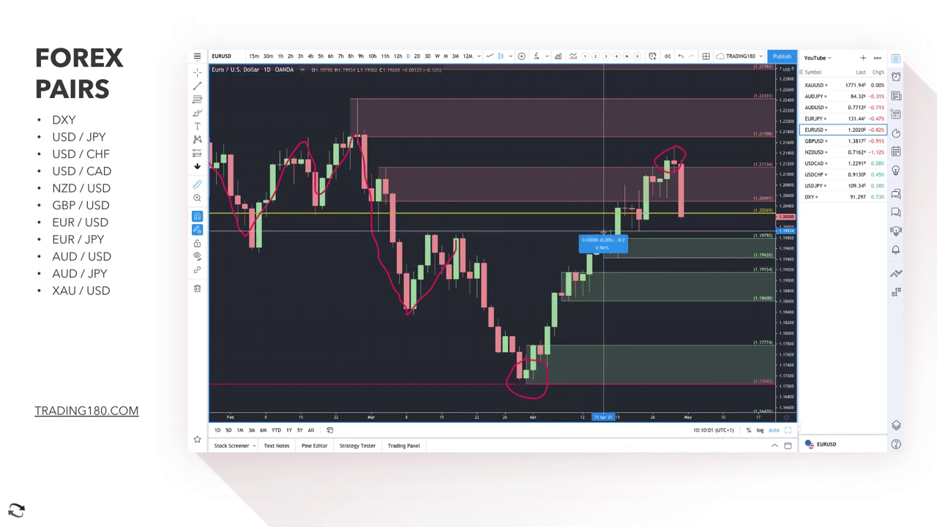
click(626, 214)
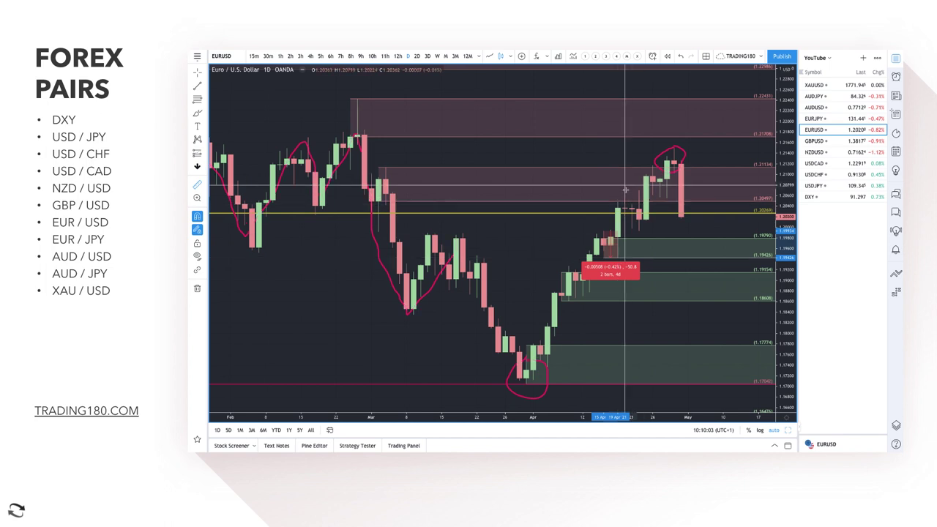
Measure the pullbacks from 20 to 22 April and 26 to 27 April, and the drop from the 29 April high to the latest candle
click(625, 184)
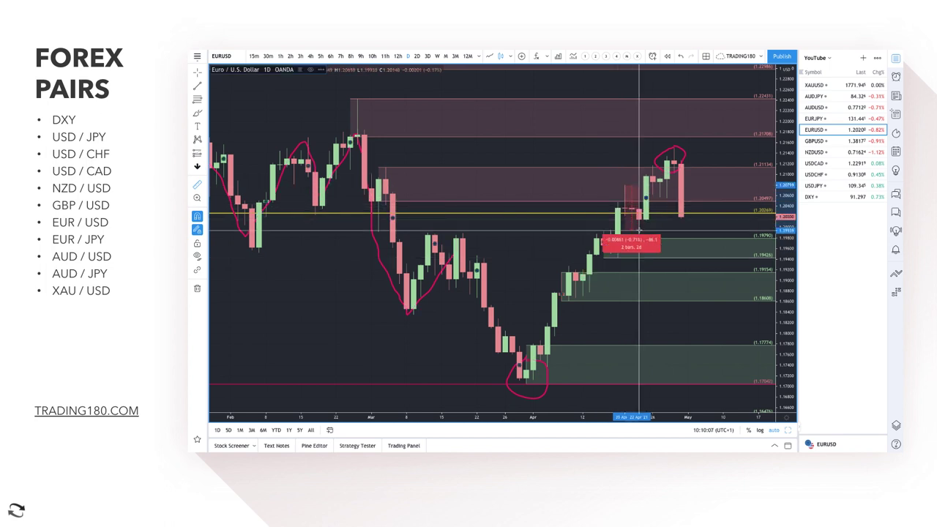
click(638, 232)
click(657, 165)
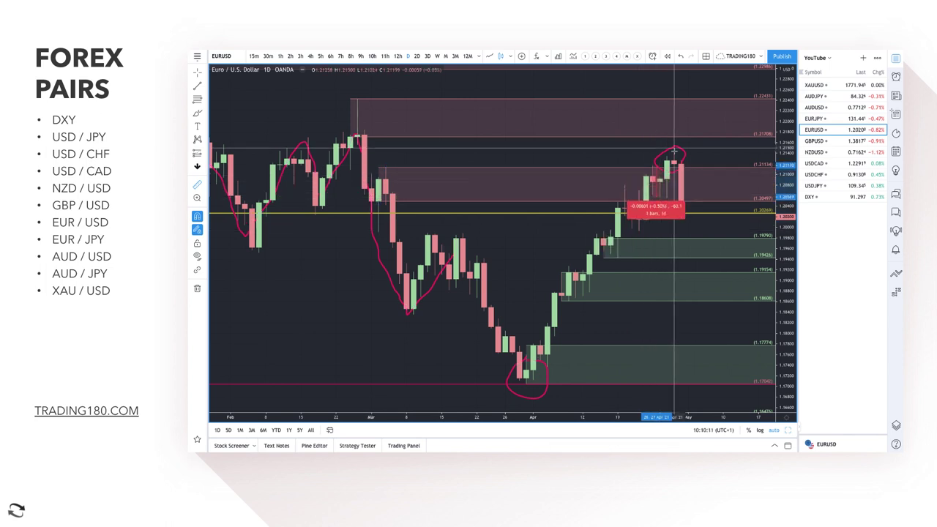
click(649, 199)
click(681, 164)
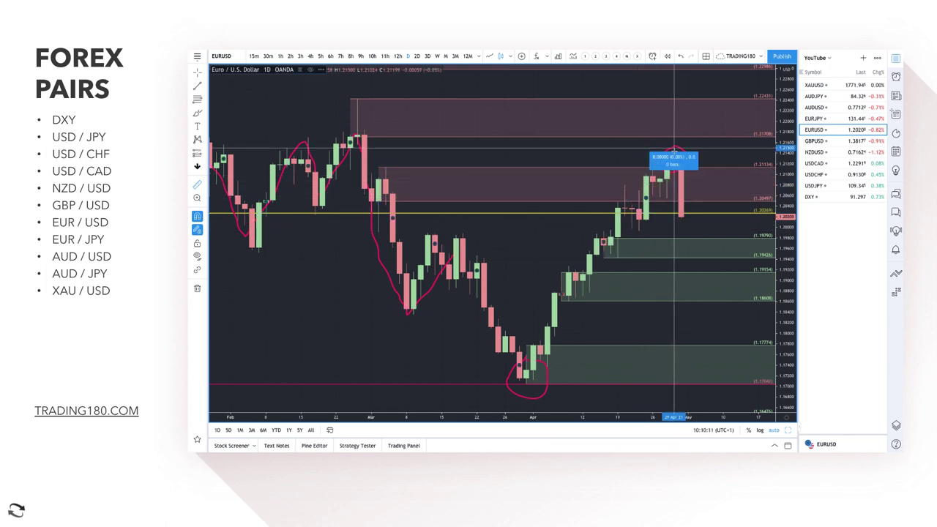
click(680, 219)
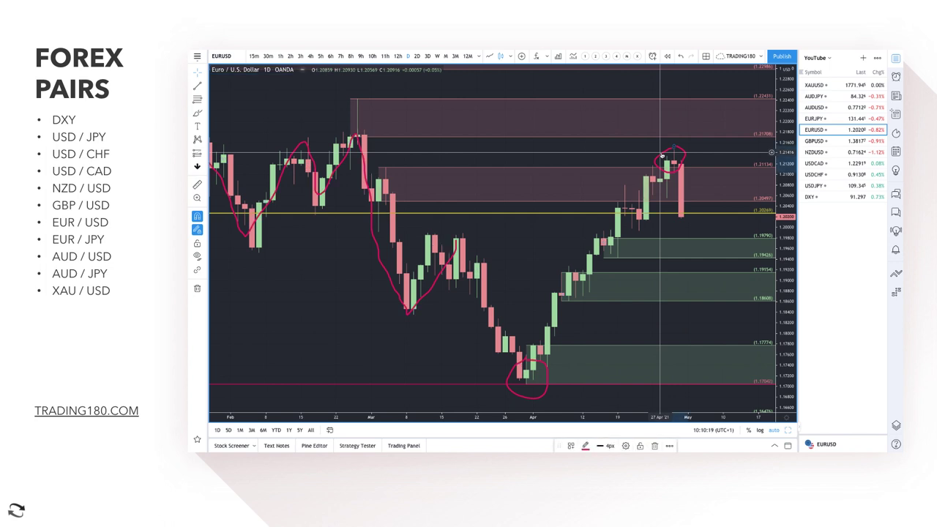
Delete the Brush circle around the late-April EURUSD high
click(662, 156)
key(Delete)
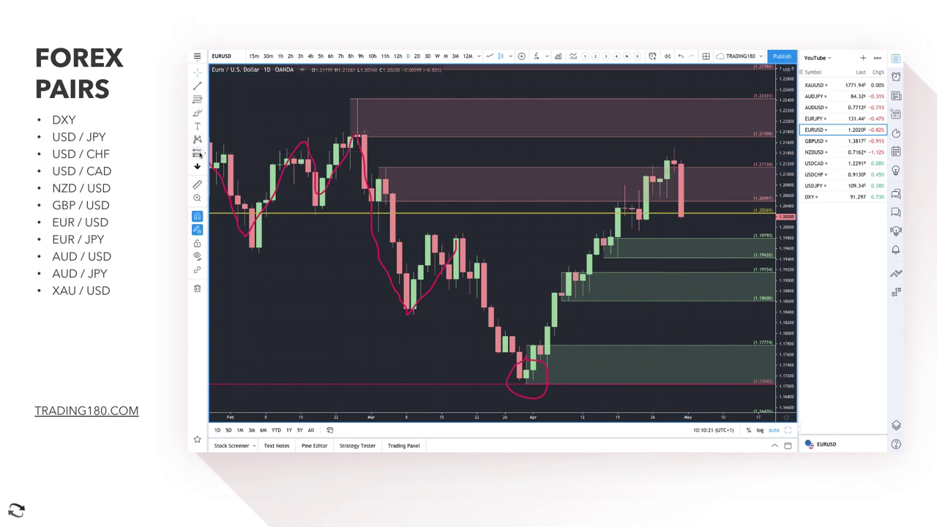
Measure the five upward corrections within the January–March EURUSD decline, from the mid-January rebound to the 16–18 March rebound
scroll(363, 212, down, 5)
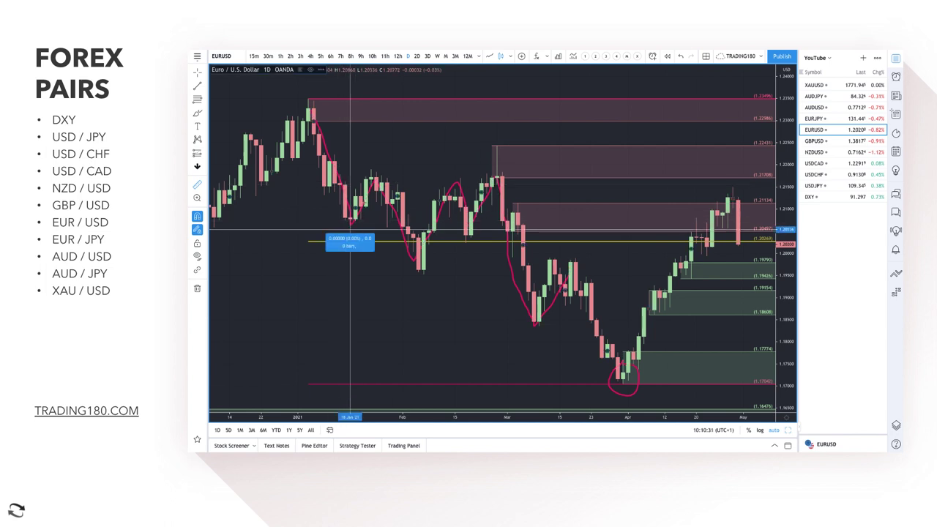
drag(349, 230, 371, 170)
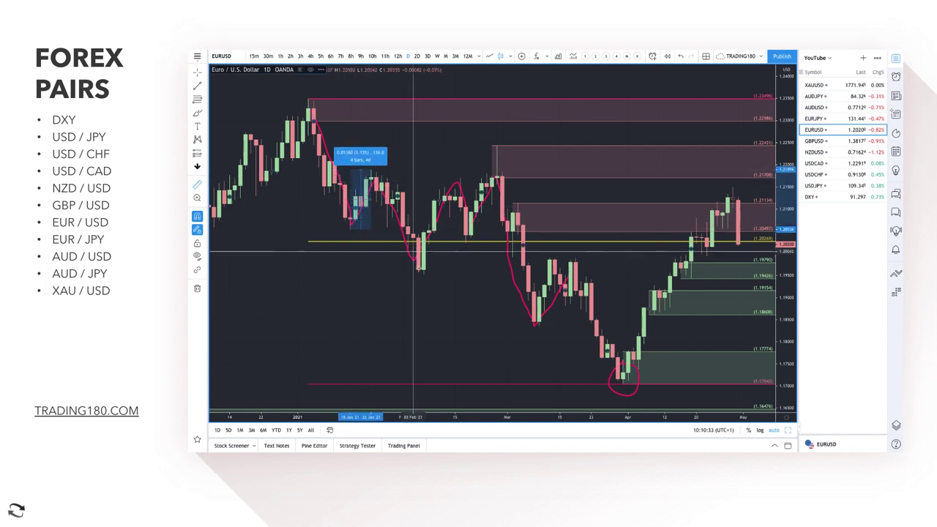
drag(423, 273, 460, 178)
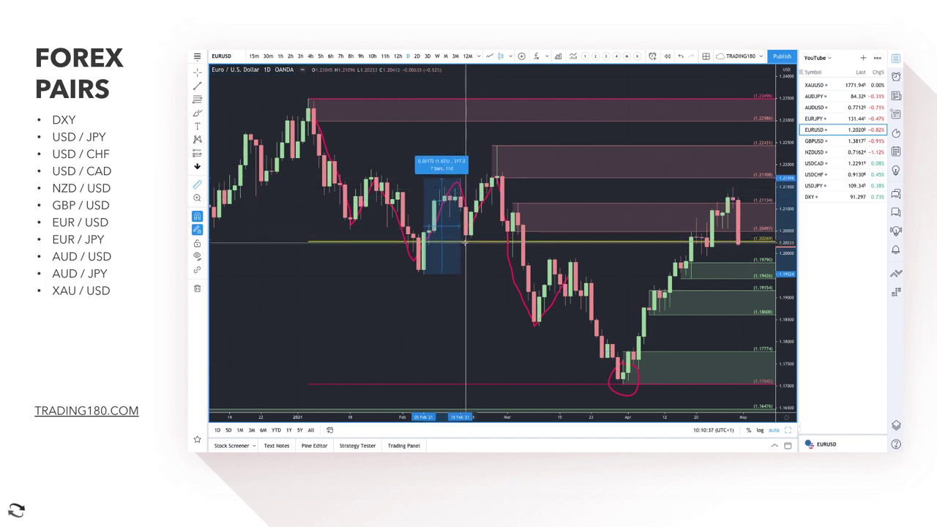
drag(465, 241, 498, 158)
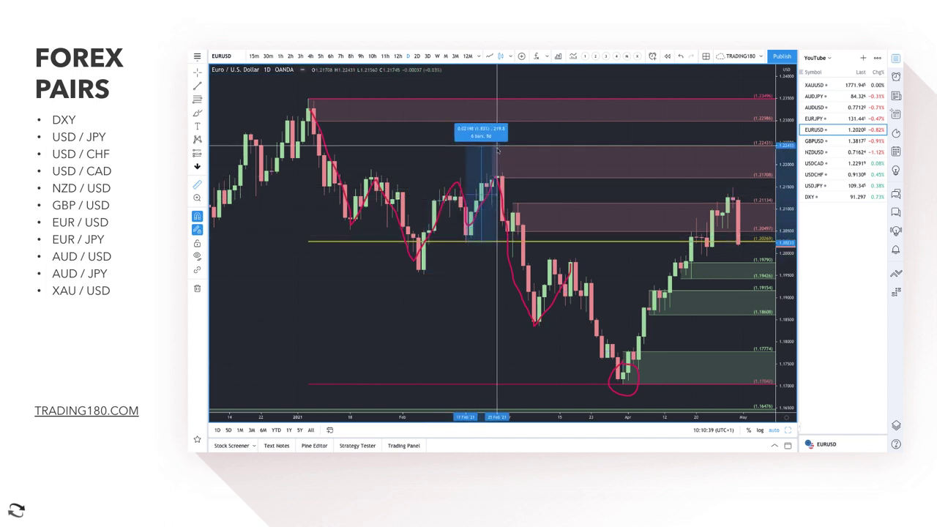
drag(540, 322, 551, 257)
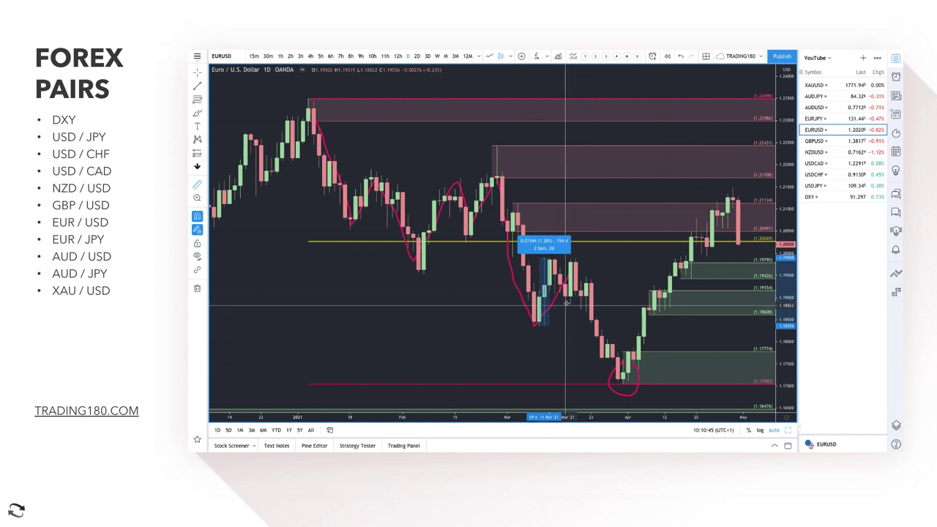
drag(565, 303, 576, 258)
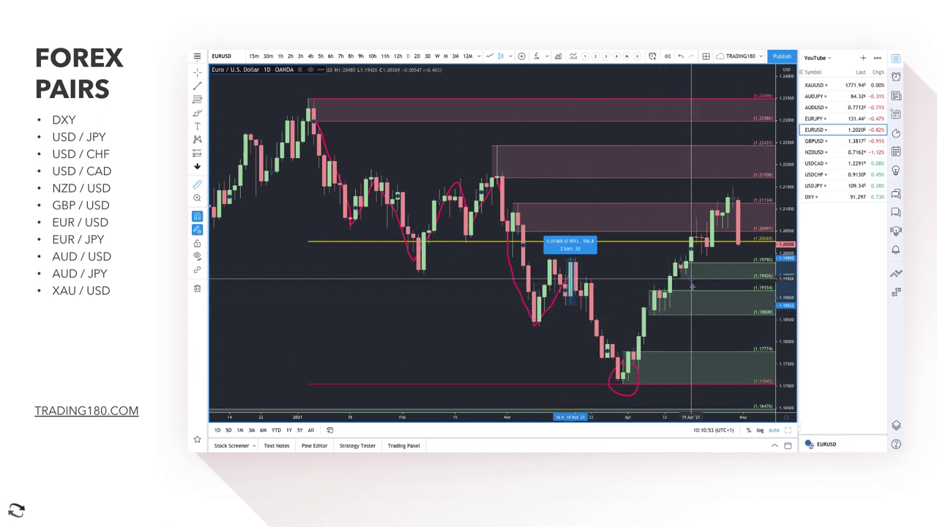
Clear the last measurement and delete the Brush path tracing the January–March EURUSD swings
click(576, 281)
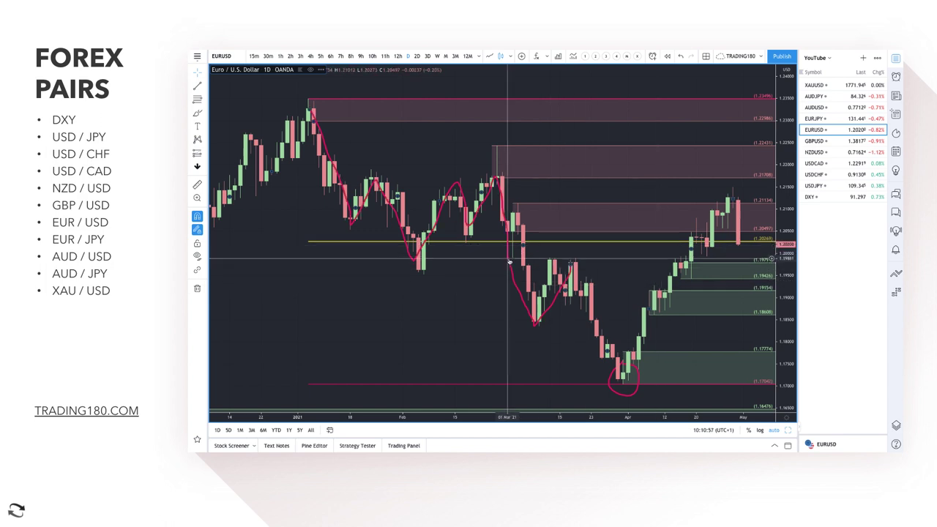
scroll(615, 259, up, 4)
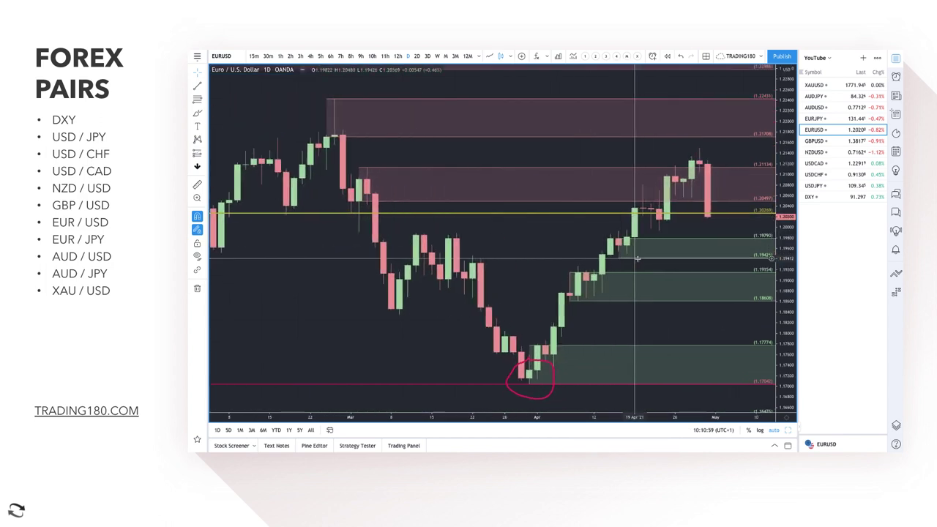
scroll(637, 258, up, 2)
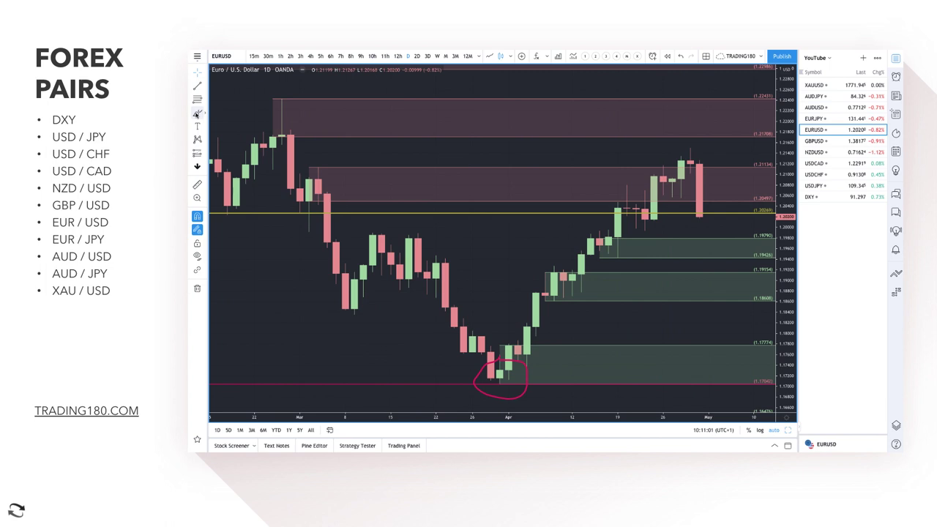
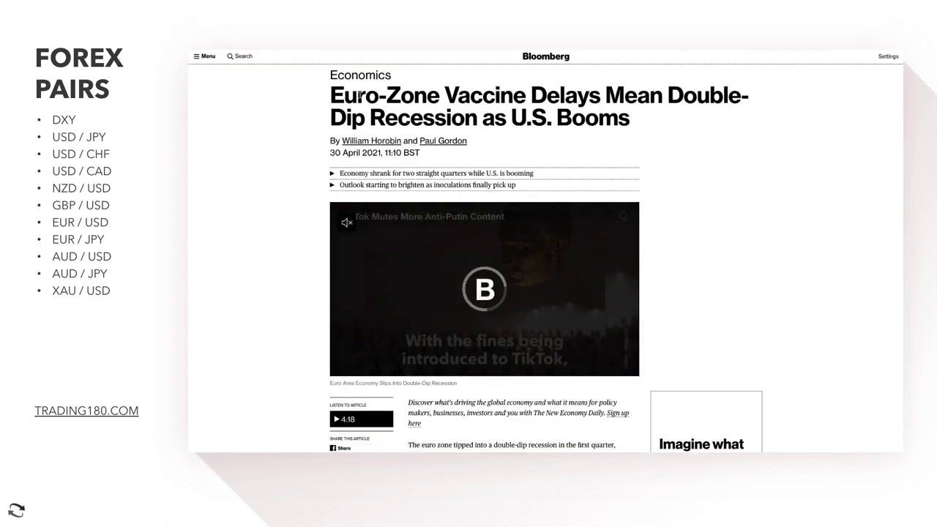
Read the Bloomberg headline on euro-zone vaccine delays and the double-dip recession, marking its text along the way
drag(344, 95, 482, 119)
drag(623, 107, 622, 118)
click(452, 78)
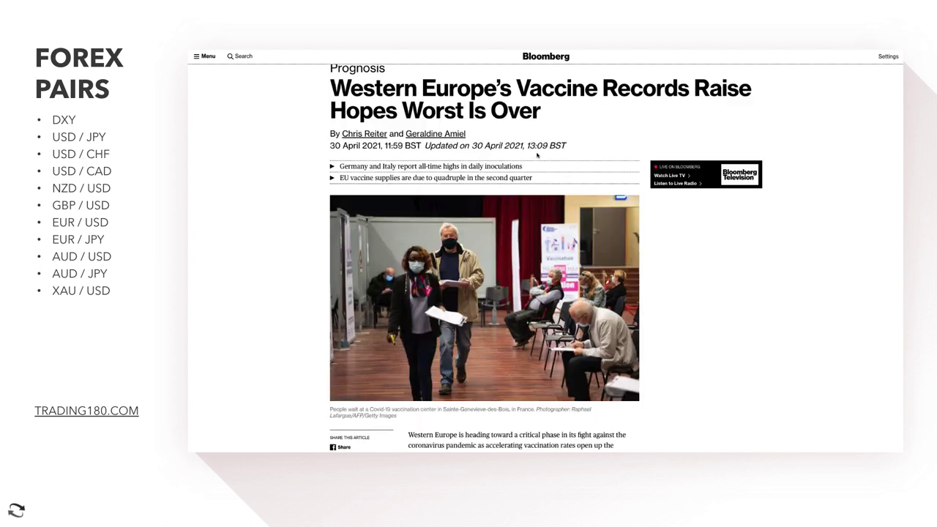
Read the Bloomberg article on Western Europe's vaccine records, highlighting its headline and the two summary bullets on inoculations and EU vaccine supplies
scroll(537, 154, up, 2)
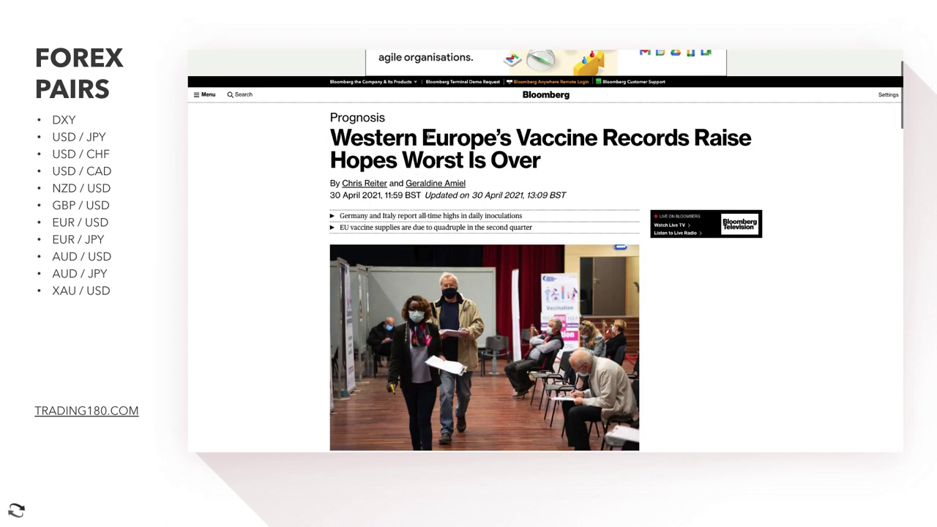
drag(333, 137, 383, 139)
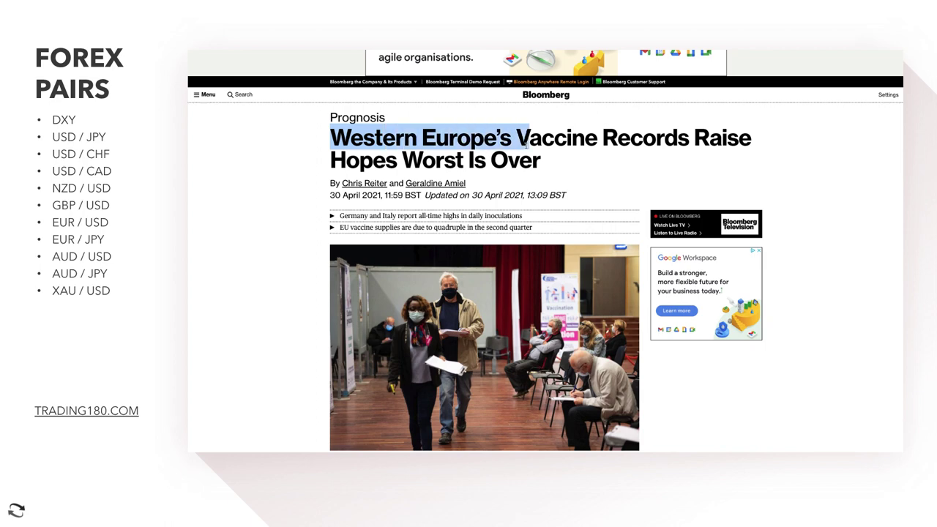
drag(526, 144, 559, 162)
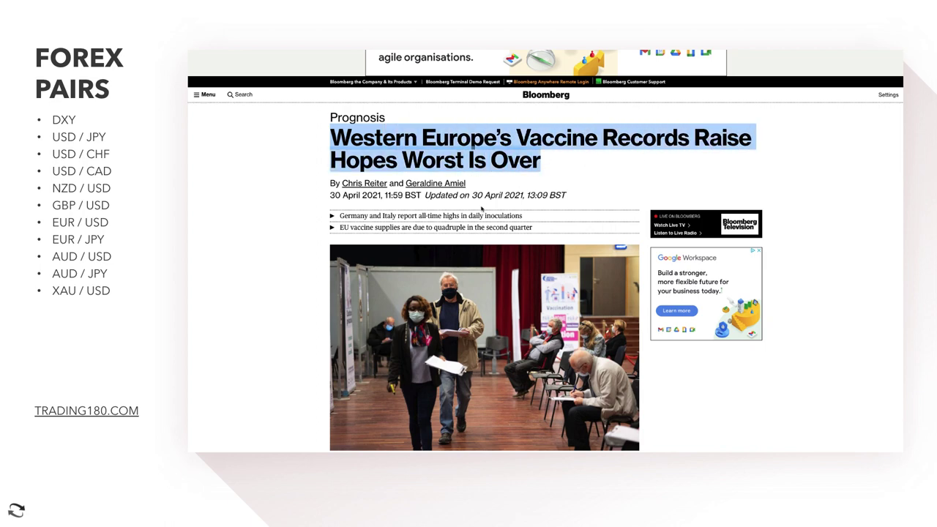
drag(384, 216, 453, 216)
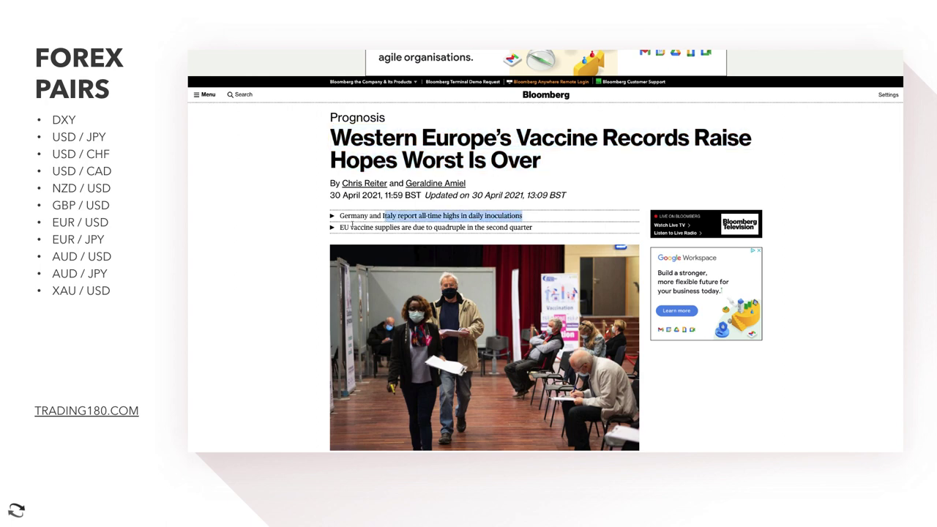
drag(343, 227, 416, 228)
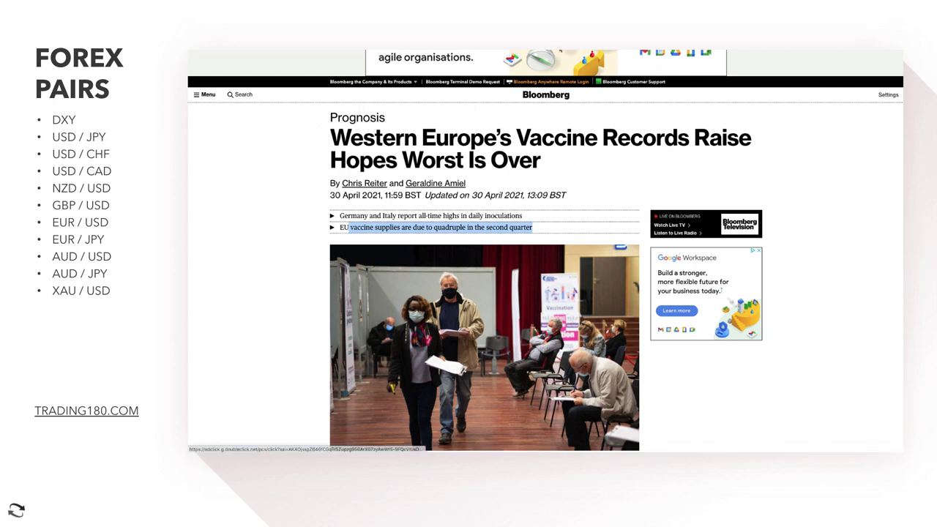
Bring up the "Eurozone in recession: more reaction" post and highlight its heading and opening paragraph while reading
key(Right)
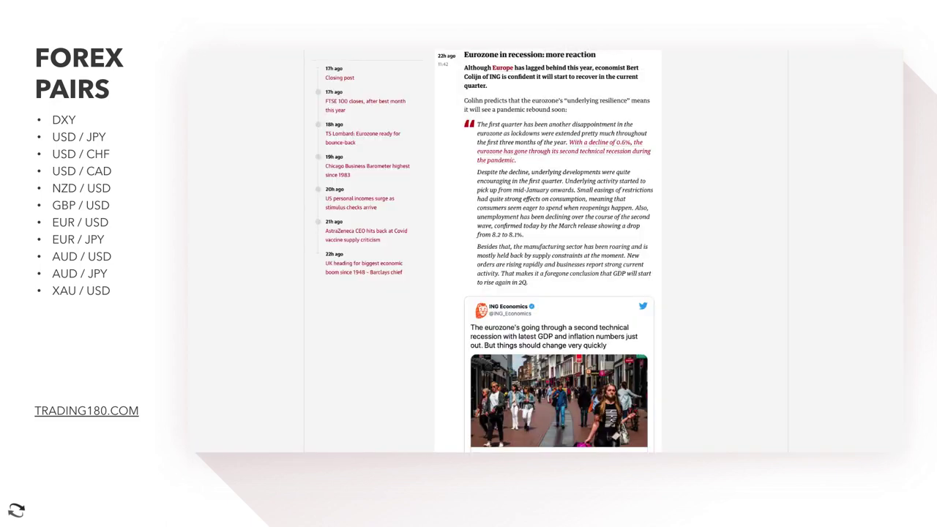
scroll(578, 190, up, 1)
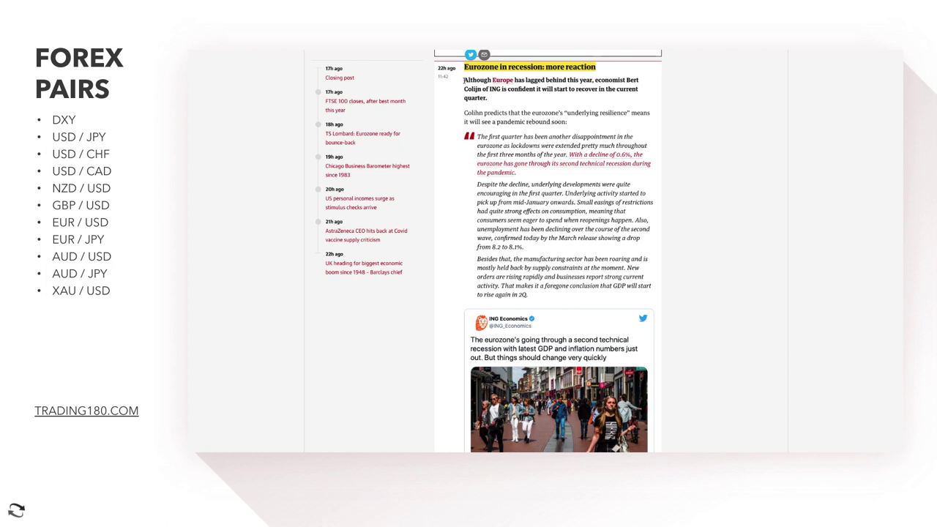
drag(576, 82, 632, 89)
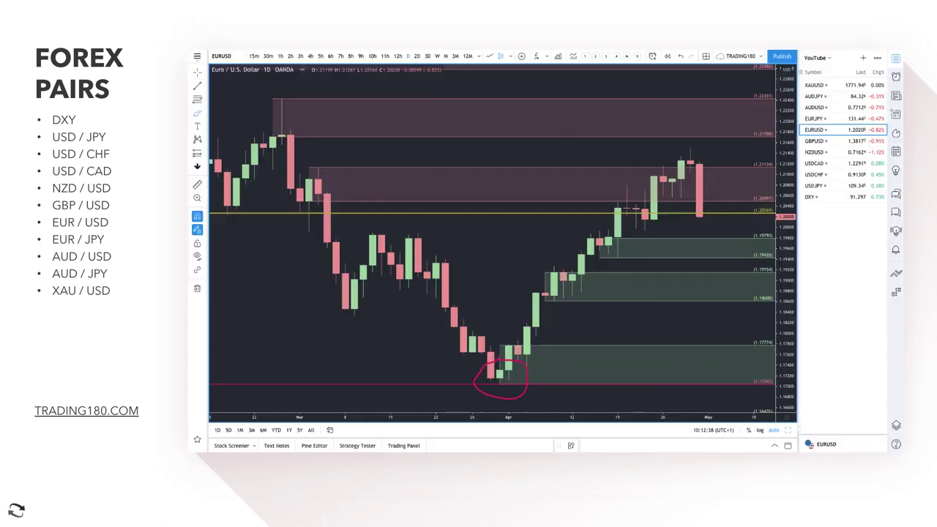
With the Brush on the EURUSD chart, circle the highest supply zone at 1.23496 and sketch a rising arrow into the 1.21708–1.22431 zone
click(198, 114)
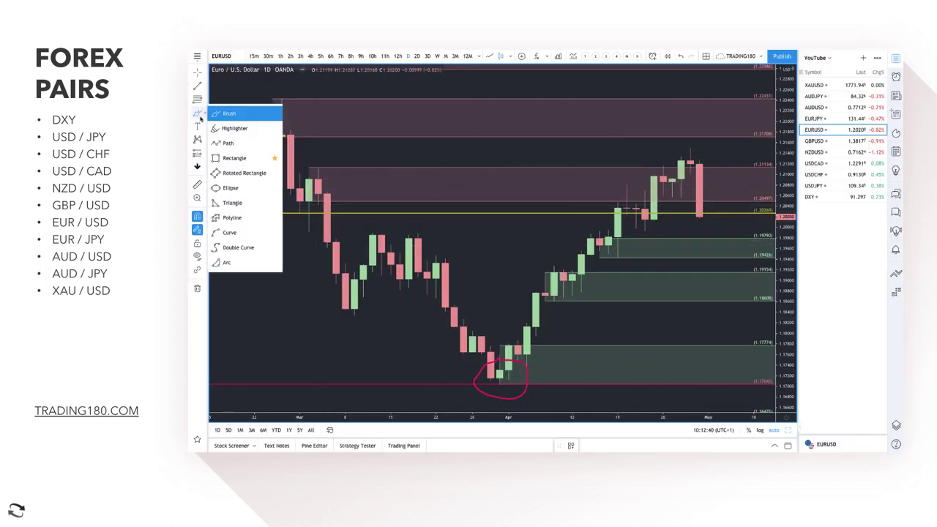
scroll(695, 272, down, 3)
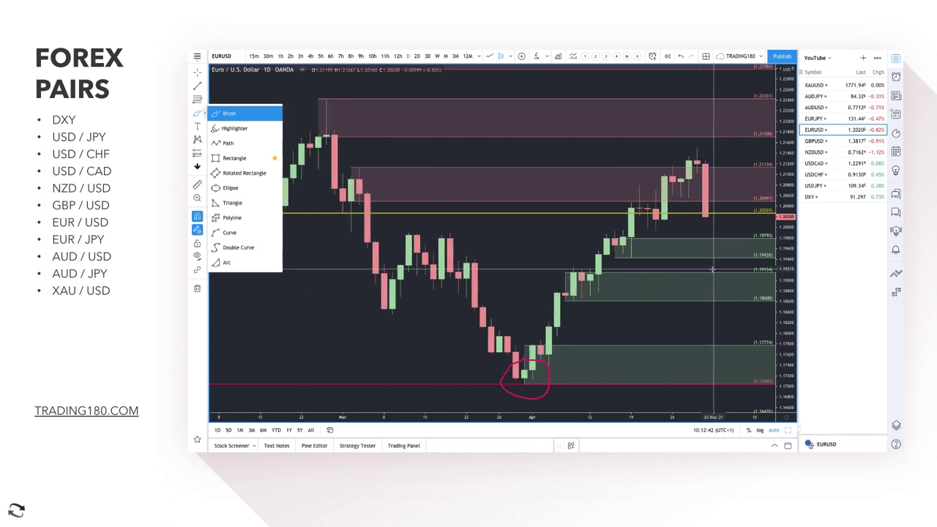
scroll(711, 270, down, 4)
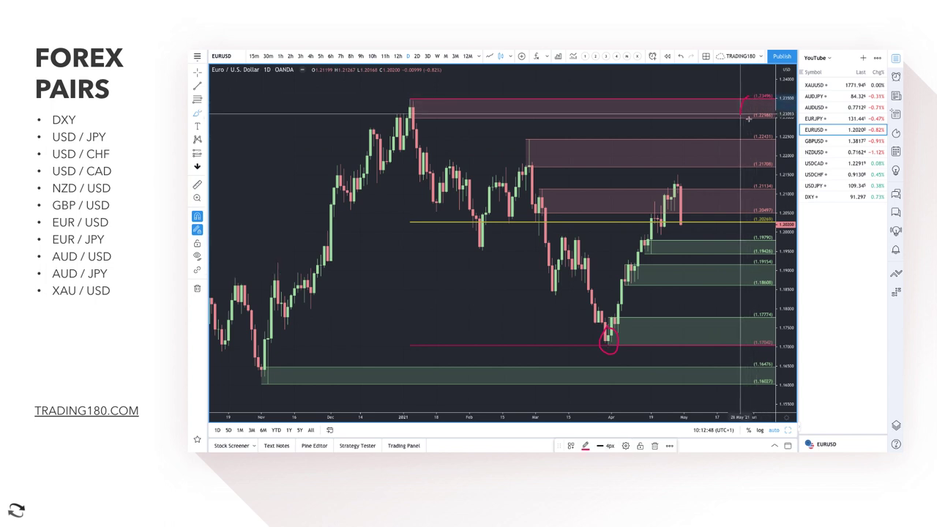
drag(752, 95, 749, 91)
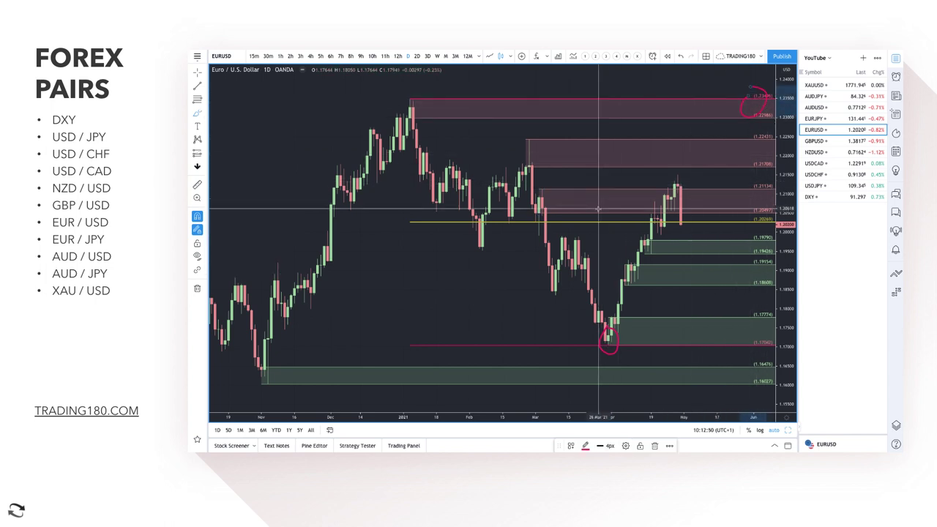
drag(619, 204, 653, 162)
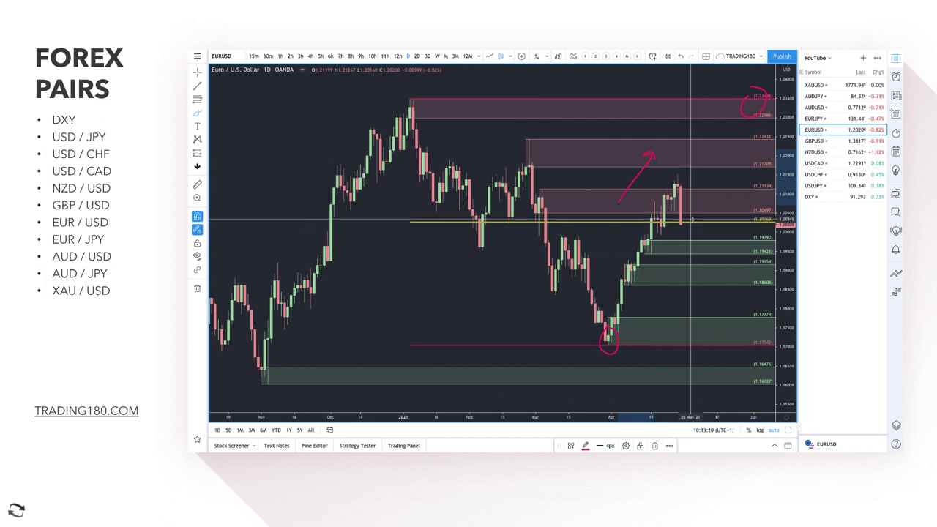
Draw a zone on the 22 April candle from 1.20349 to 1.19938 and apply the "2. DEMAND" template to it
scroll(689, 232, up, 1)
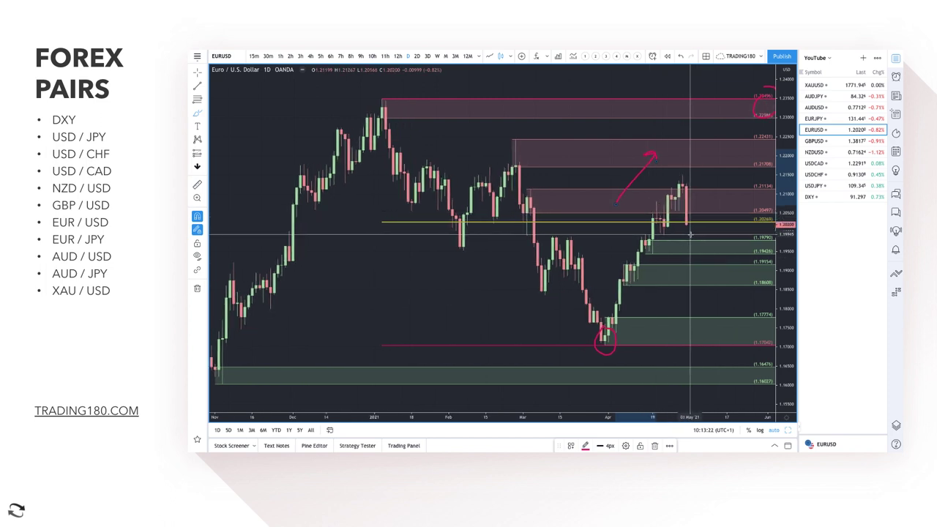
scroll(689, 232, up, 1)
click(197, 98)
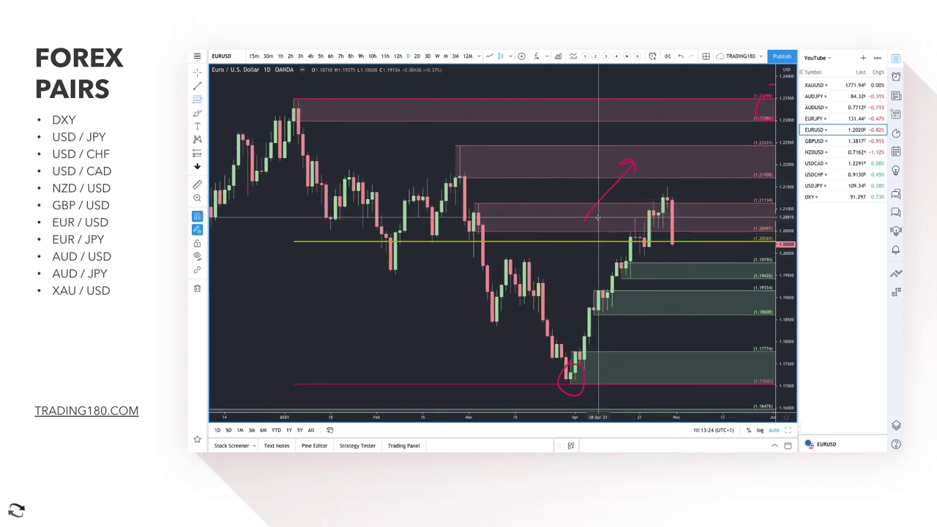
click(644, 242)
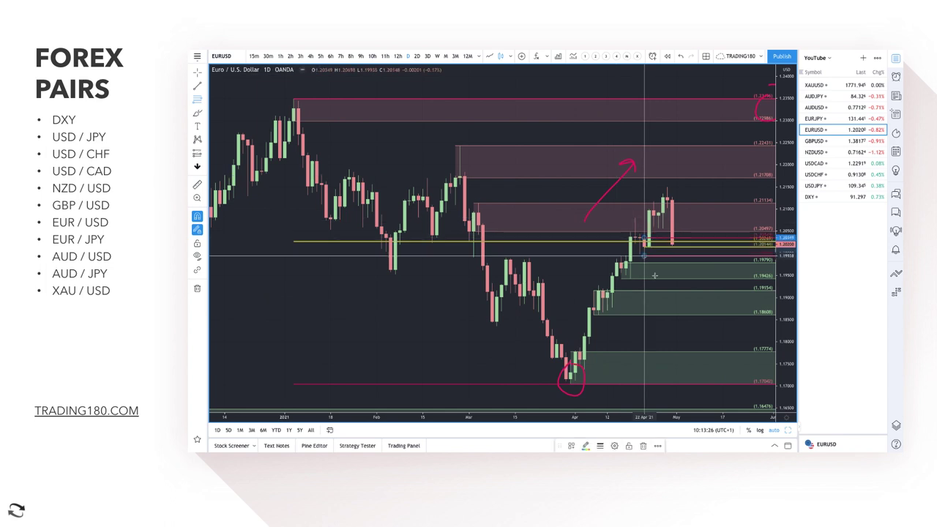
click(570, 446)
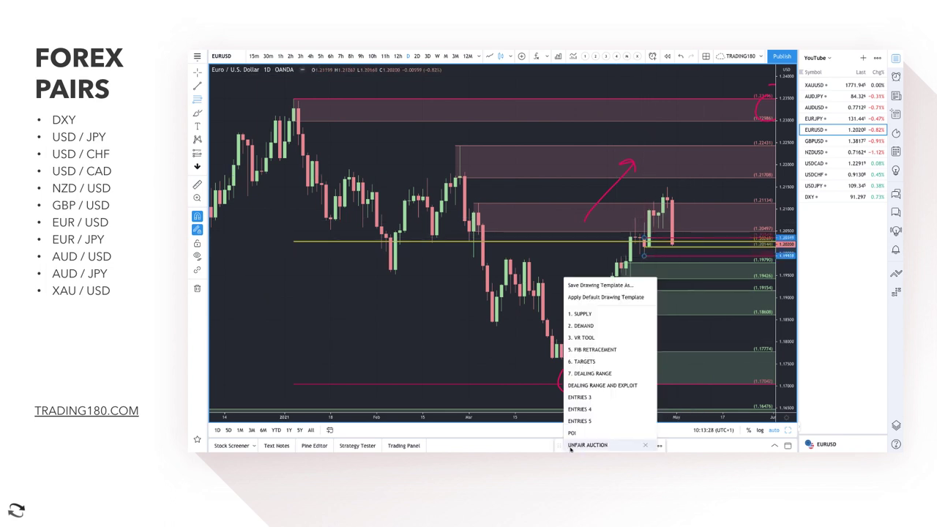
click(592, 326)
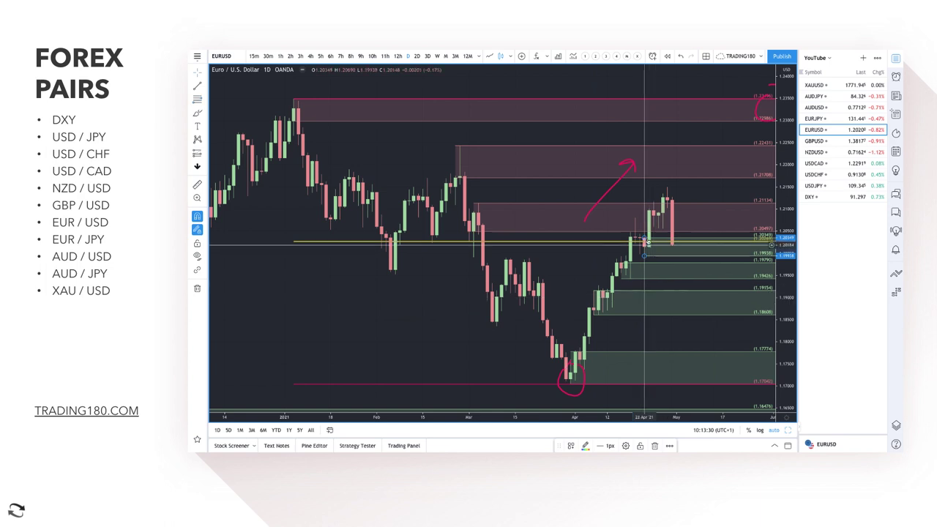
Delete the supply zone between 1.21134 and 1.20497
right_click(609, 216)
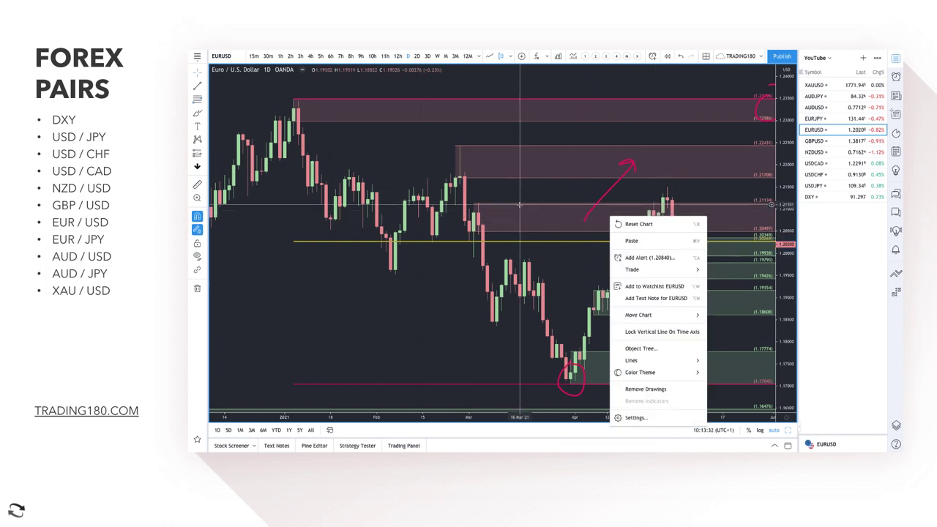
click(520, 208)
key(Delete)
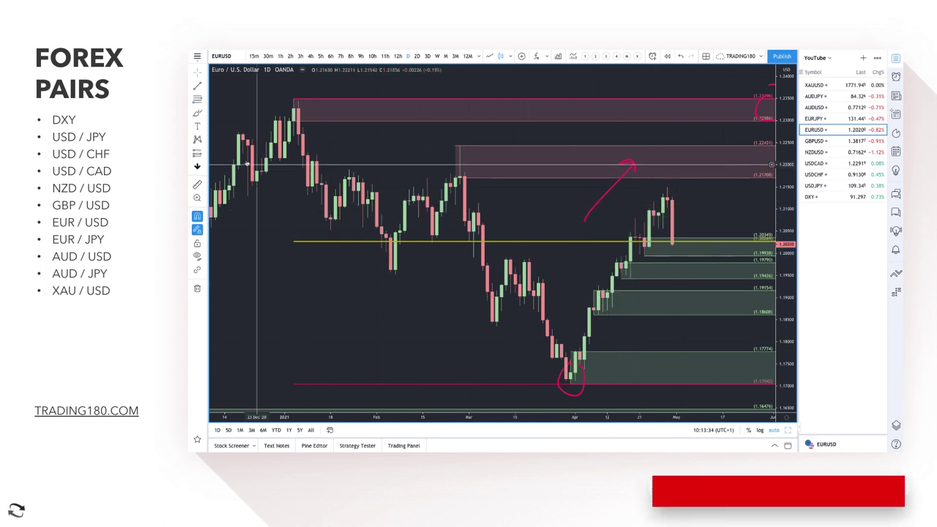
Draw a zone over the late-April high from 1.20916 to 1.21500 and apply the "1. SUPPLY" template to it
click(196, 101)
click(663, 212)
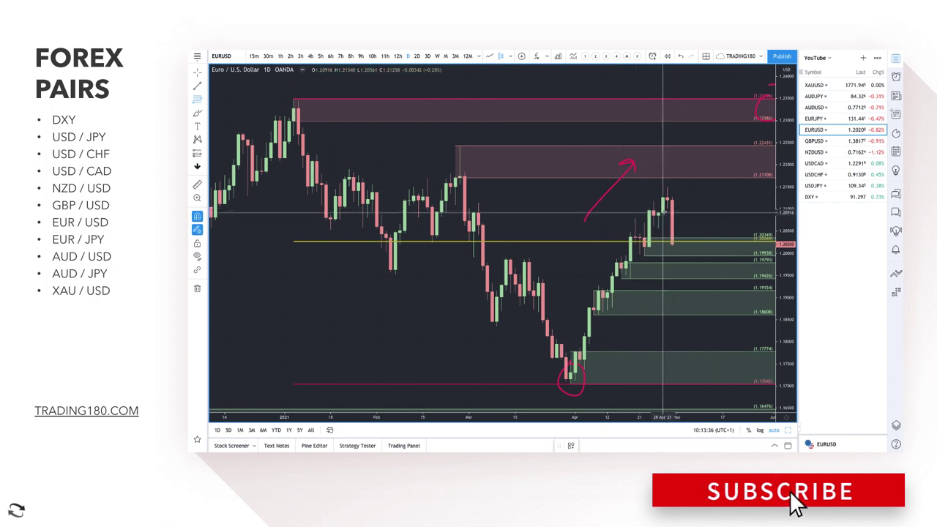
click(666, 185)
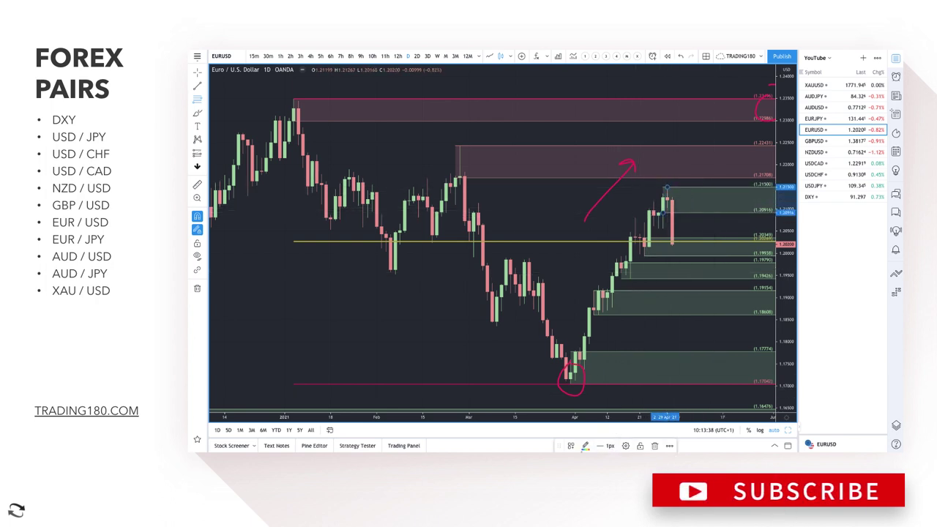
click(571, 446)
click(607, 314)
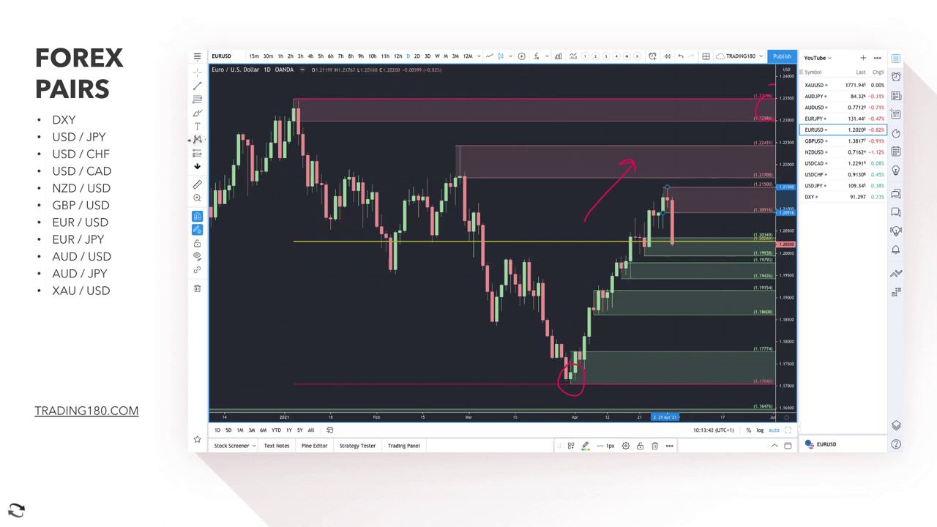
Brush a circle at the latest candle's low, a path up to the new supply zone and back down, and two rising arrows from lower demand zones
click(672, 245)
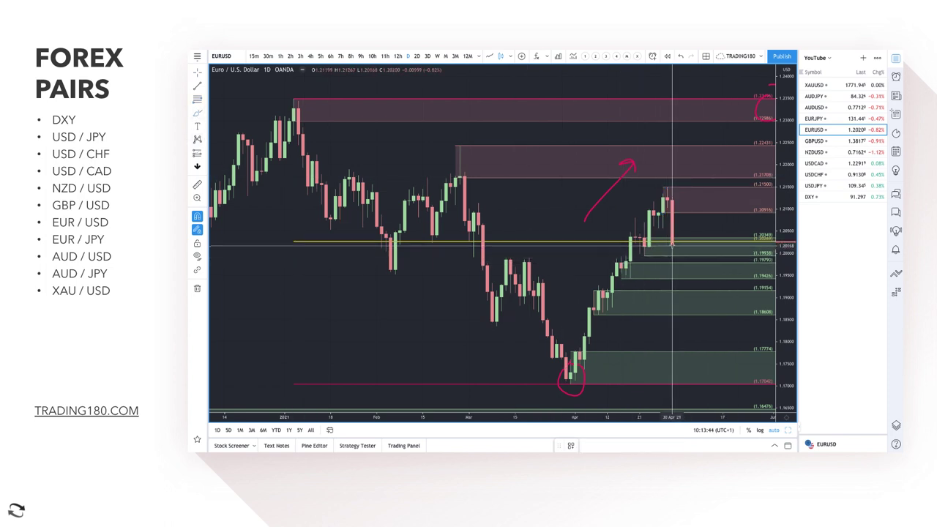
mouse_move(672, 245)
mouse_down()
mouse_move(692, 199)
mouse_move(714, 239)
mouse_move(681, 246)
mouse_up()
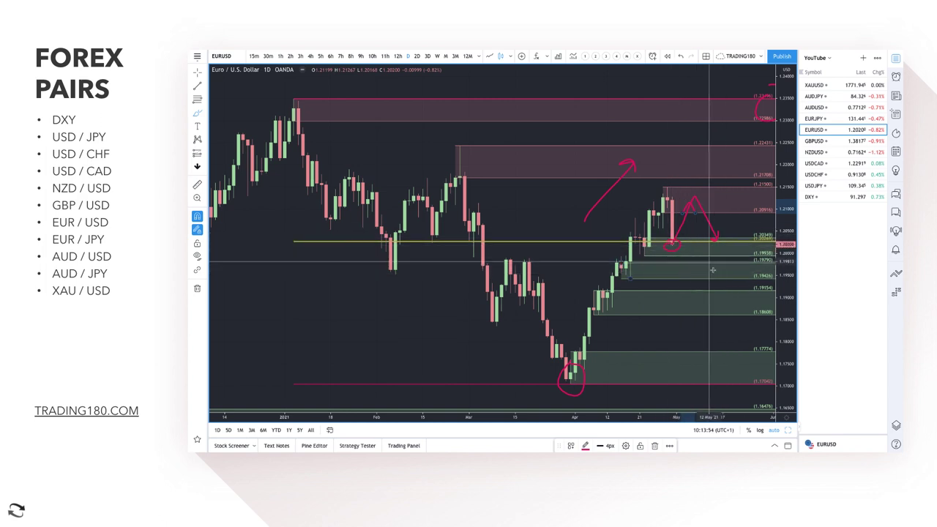
drag(719, 273, 757, 224)
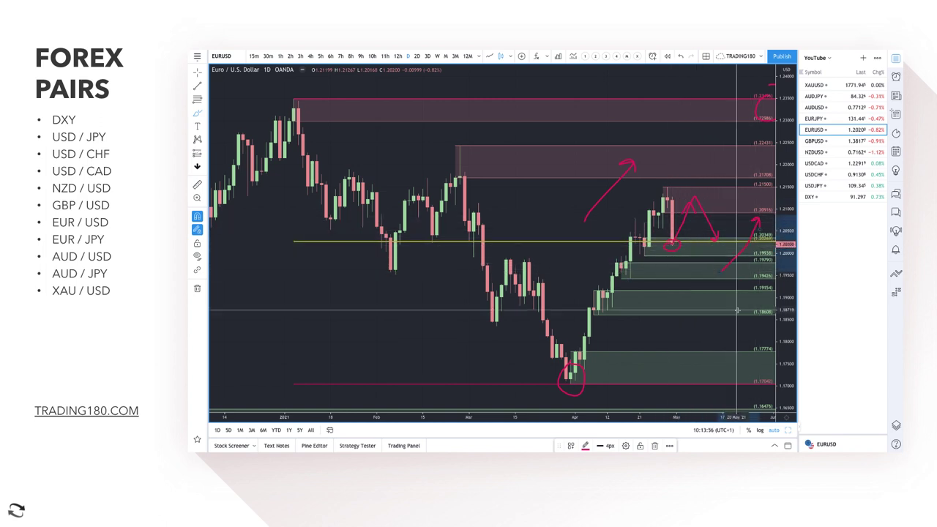
scroll(694, 301, down, 2)
mouse_move(687, 299)
mouse_down()
mouse_move(719, 273)
mouse_move(729, 283)
mouse_up()
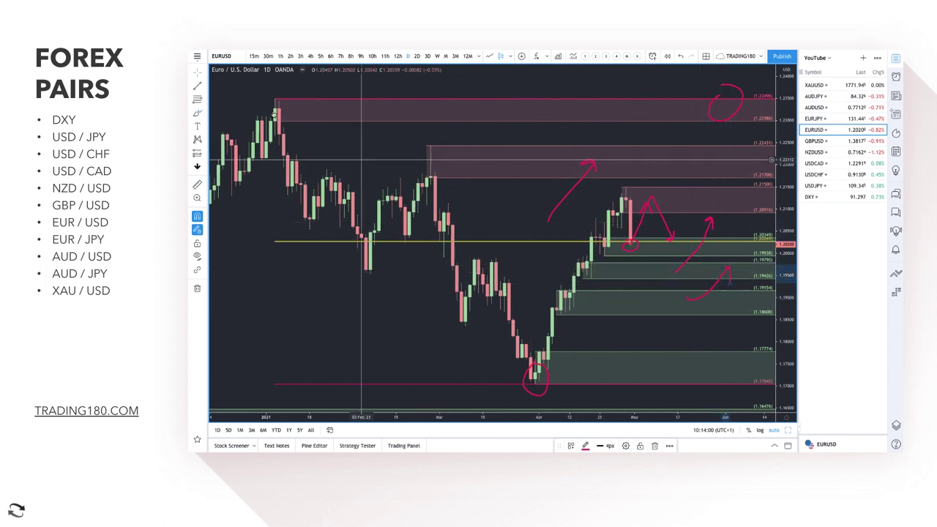
Re-anchor the dealing range from the 31 March low to the 29 April high at 1.21500, and brush "B" and "E" beside its ends
drag(273, 242, 534, 303)
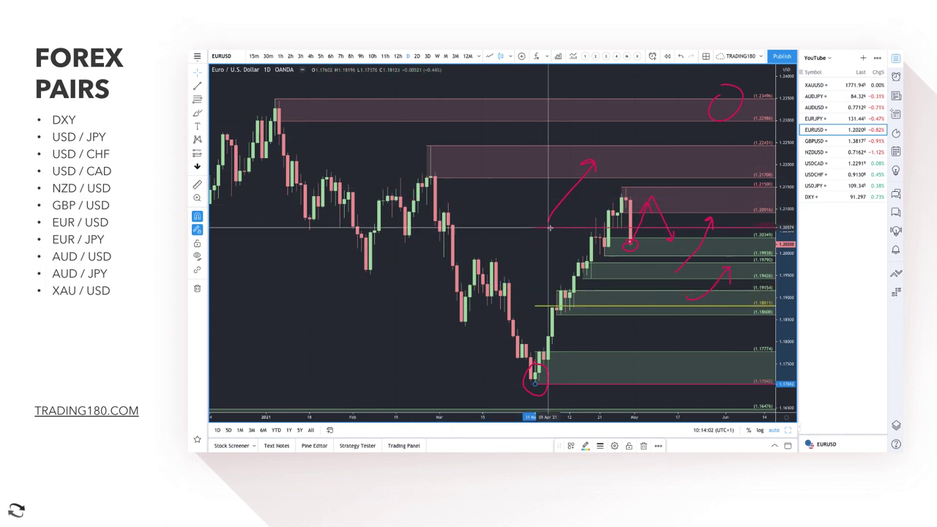
drag(548, 228, 624, 188)
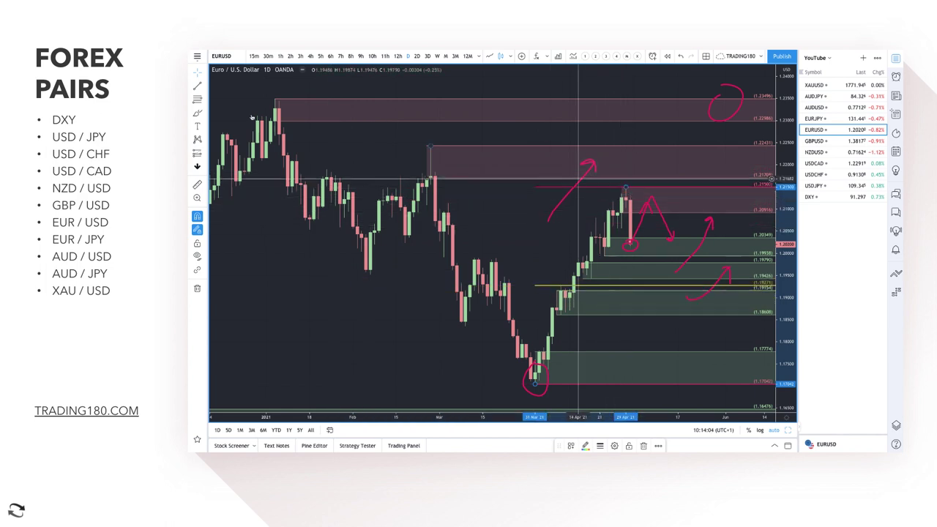
click(198, 113)
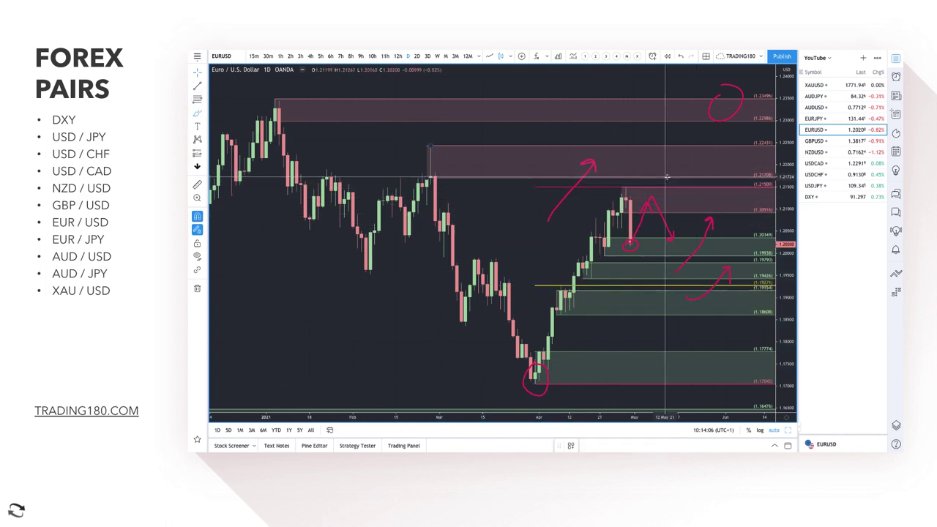
mouse_move(664, 181)
mouse_down()
mouse_move(686, 198)
mouse_move(691, 177)
mouse_move(687, 187)
mouse_up()
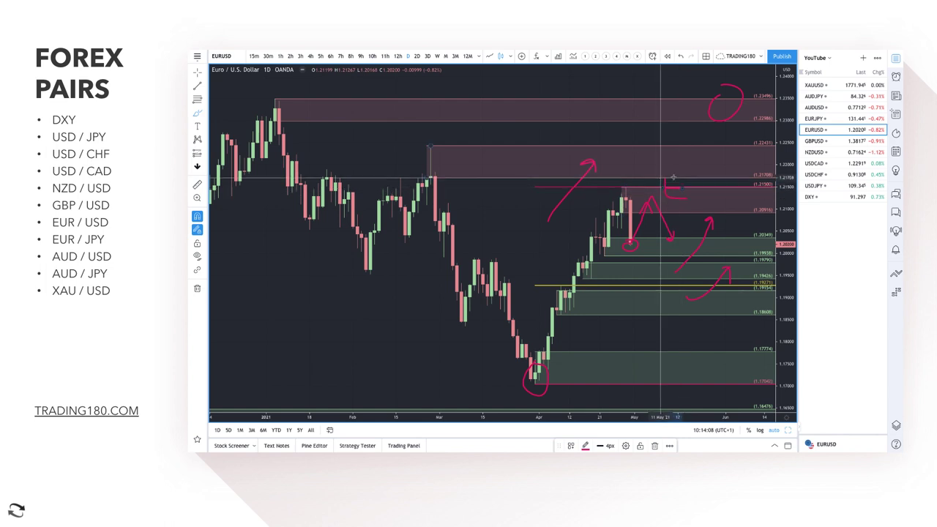
mouse_move(568, 368)
mouse_down()
mouse_move(570, 360)
mouse_move(580, 382)
mouse_up()
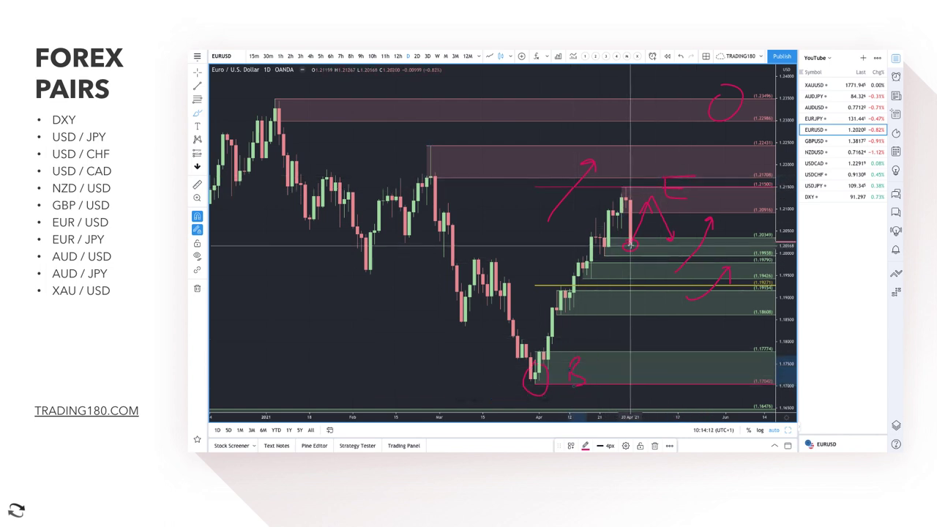
Brush a drop to circled targets at the range midline and the demand zone below, a rebound arrow, and an arrow along the April rally
mouse_move(629, 245)
mouse_down()
mouse_move(660, 286)
mouse_move(649, 310)
mouse_move(662, 295)
mouse_move(668, 316)
mouse_move(665, 302)
mouse_move(691, 282)
mouse_move(689, 290)
mouse_up()
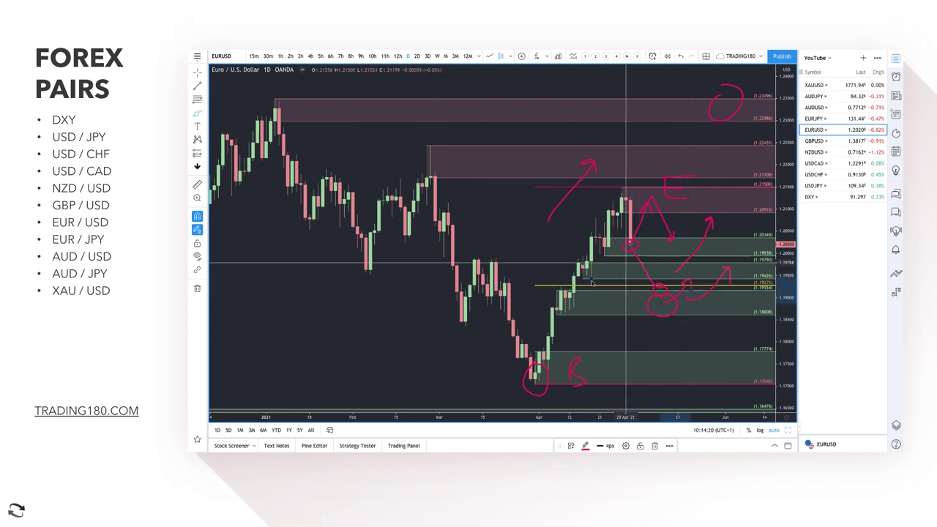
mouse_move(527, 331)
mouse_down()
mouse_move(606, 209)
mouse_move(602, 219)
mouse_up()
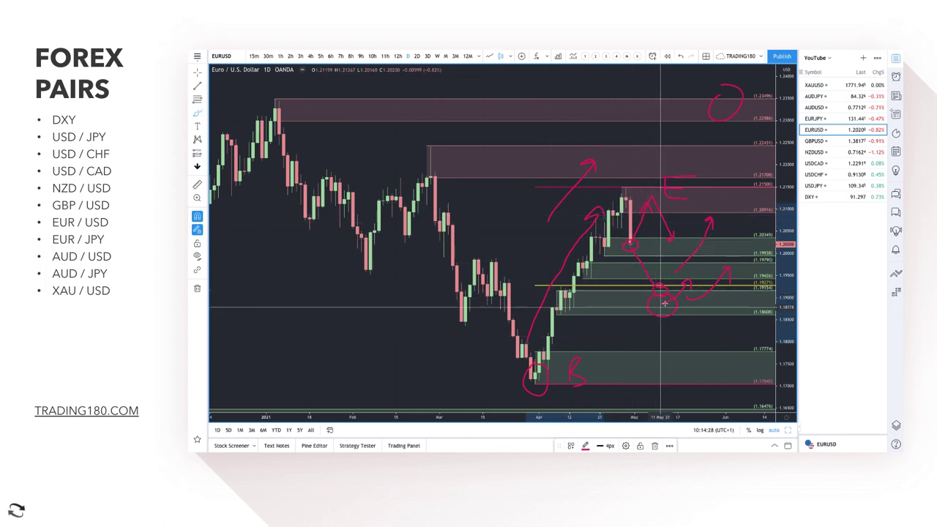
Circle the late-April high with the brush, and draw a narrow yellow rectangle from the 11 September 2020 candles across to June 2021
drag(623, 192, 627, 192)
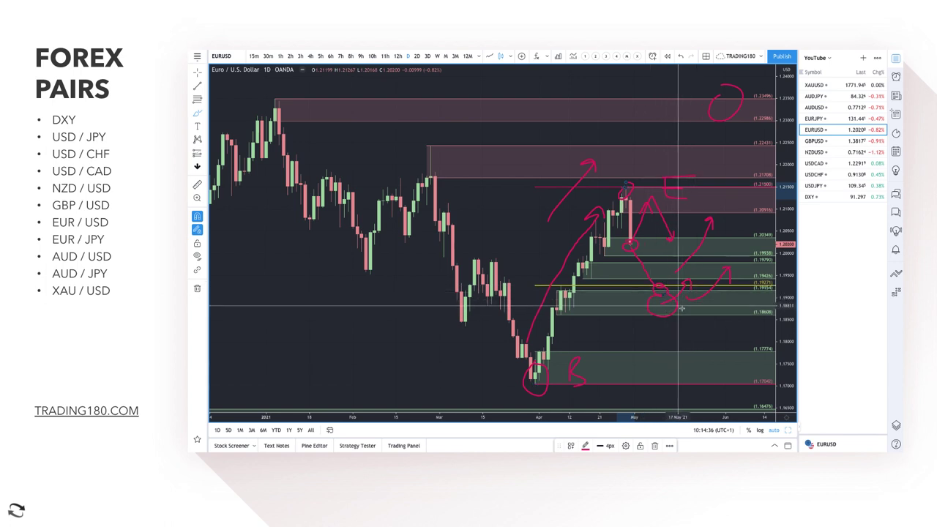
scroll(593, 304, up, 1)
scroll(594, 305, down, 3)
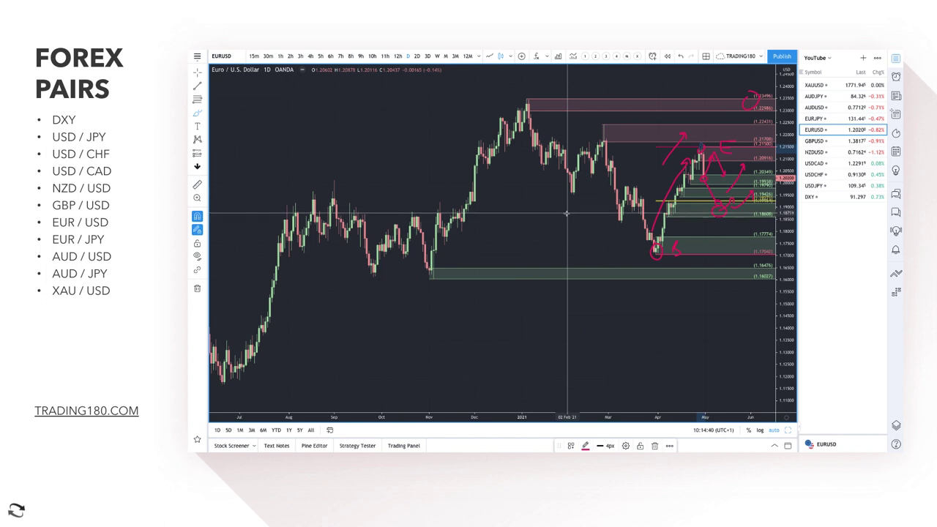
click(205, 114)
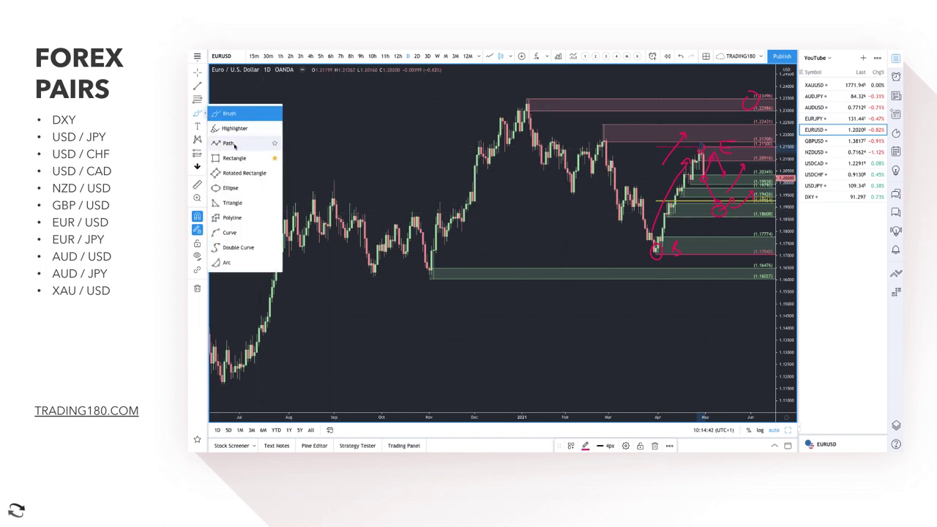
click(235, 159)
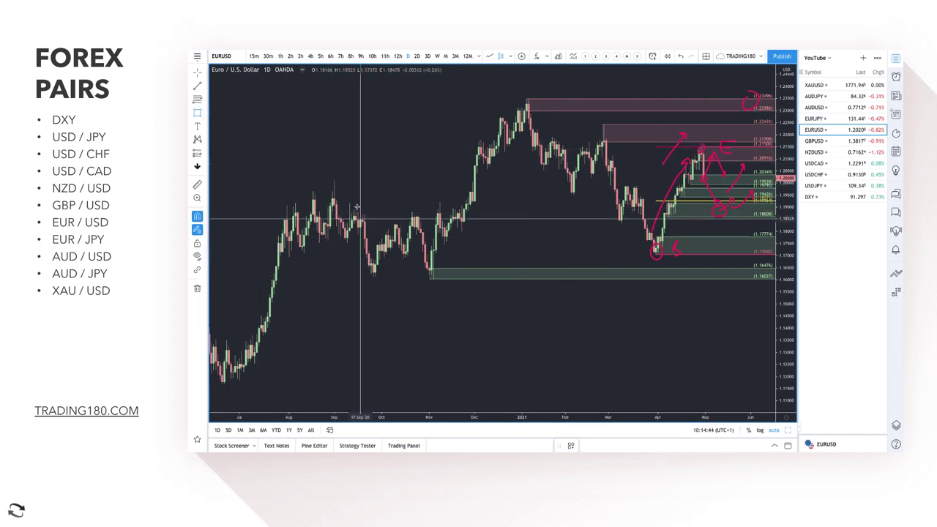
drag(351, 207, 757, 212)
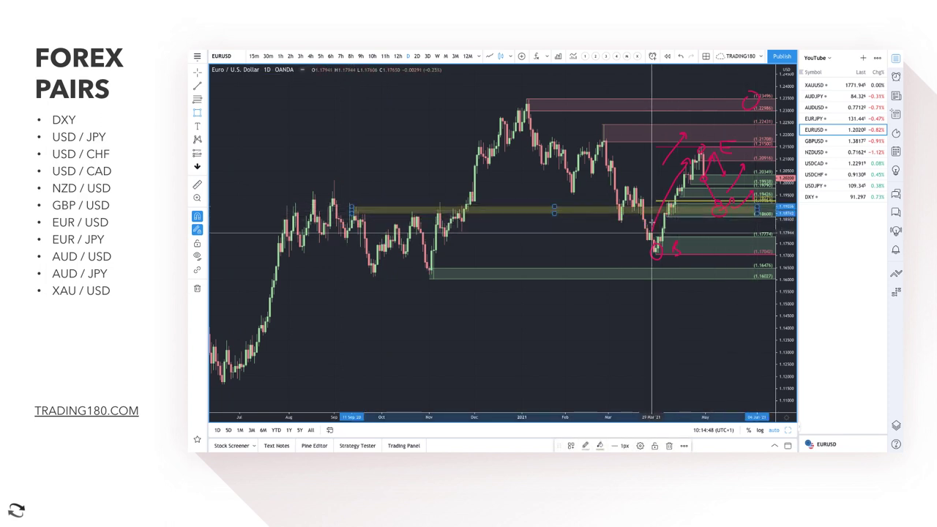
scroll(652, 221, up, 2)
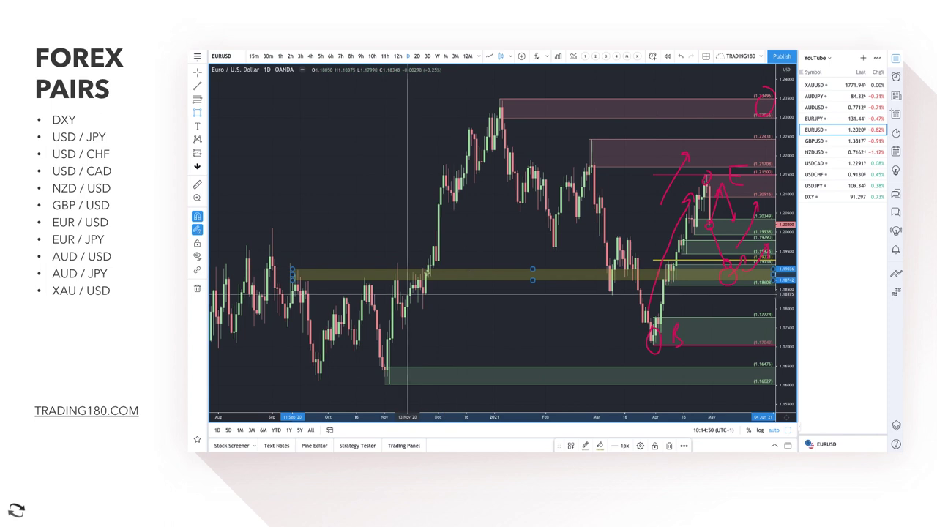
scroll(601, 304, up, 2)
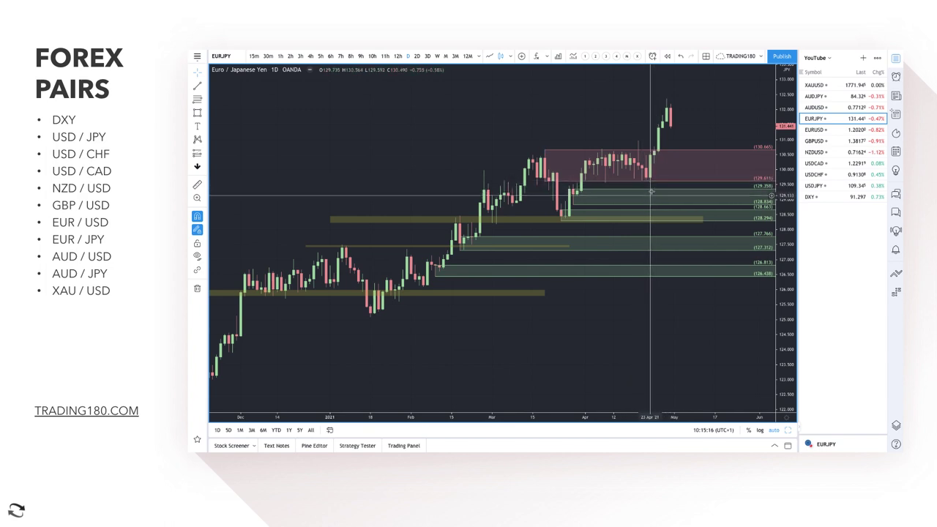
On the EURJPY chart, brush a circle in the demand zone just below the 23 April low and a rising arrow from it
click(203, 115)
click(229, 114)
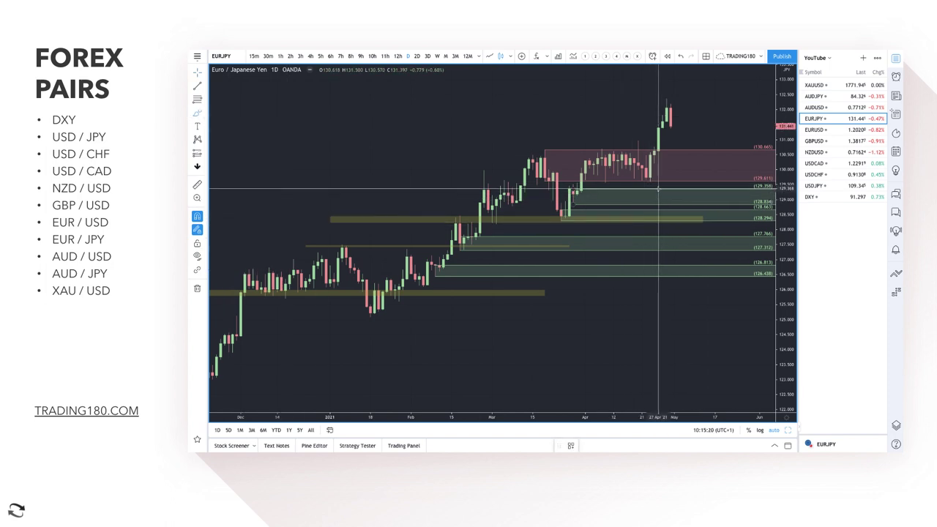
mouse_move(656, 190)
mouse_down()
mouse_move(701, 168)
mouse_move(704, 175)
mouse_up()
scroll(617, 189, up, 3)
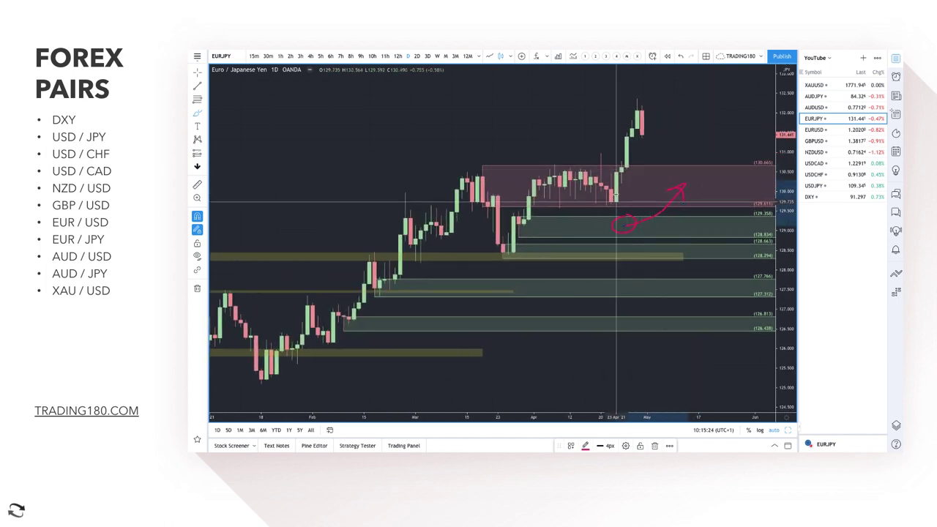
Replace the broken supply zone with a new zone at the 23 April low from 129.592 to 130.055, using the "2. DEMAND" template
click(641, 100)
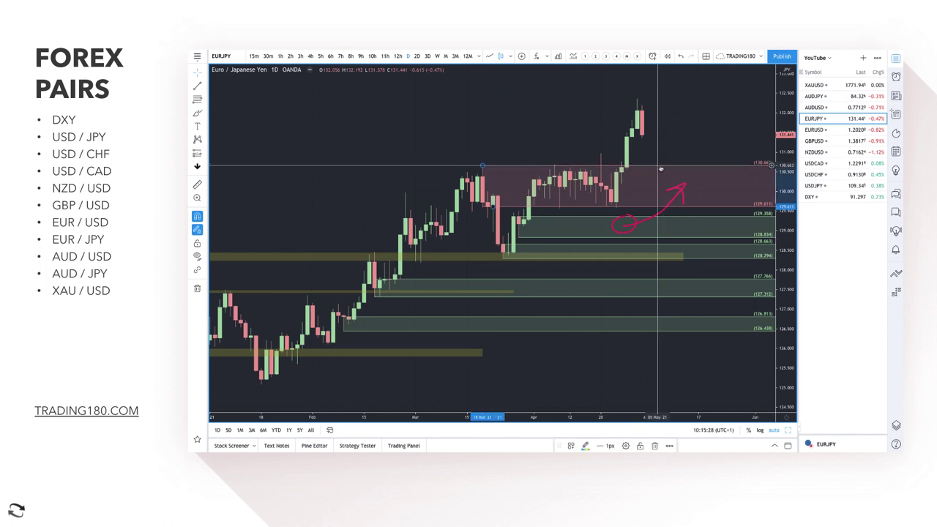
key(Delete)
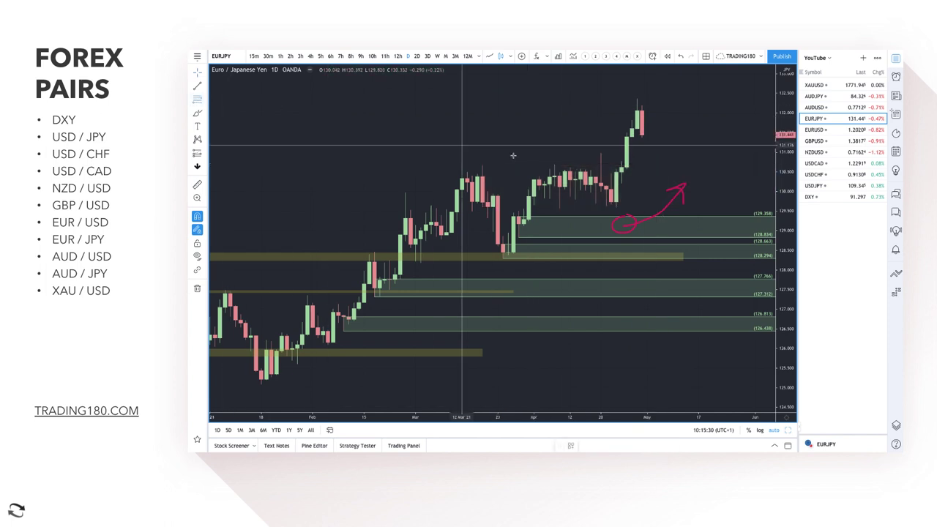
drag(611, 189, 616, 209)
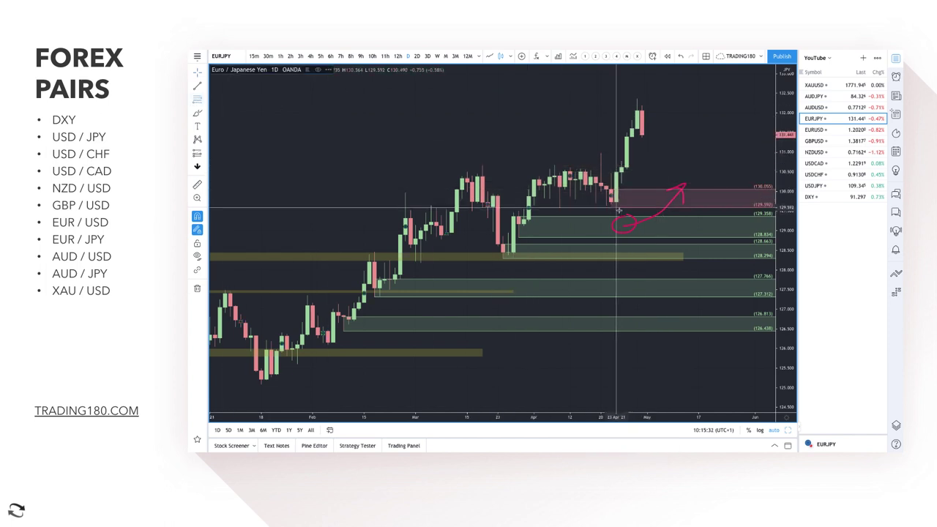
click(614, 209)
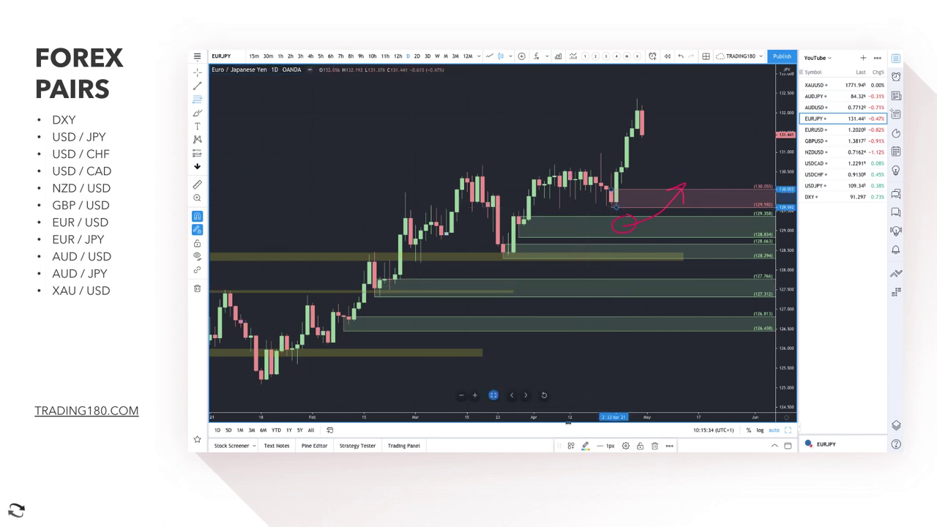
click(570, 446)
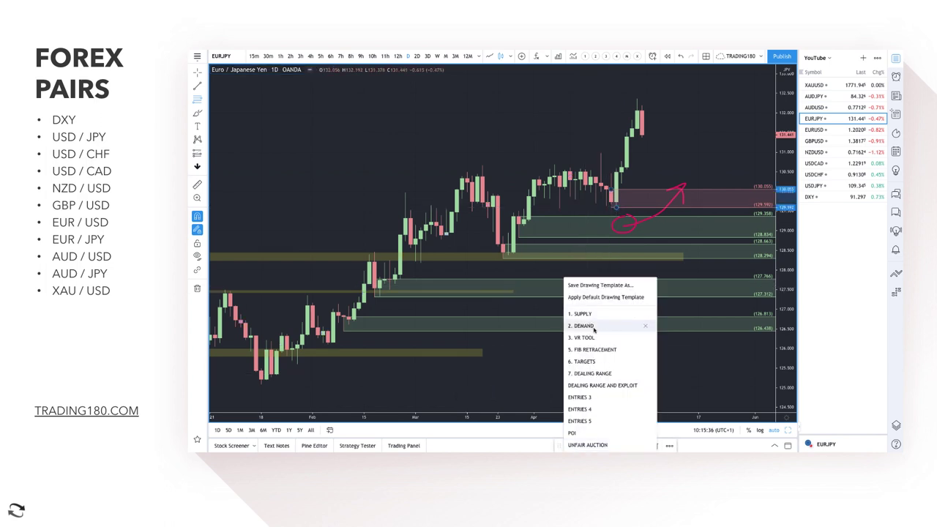
click(594, 328)
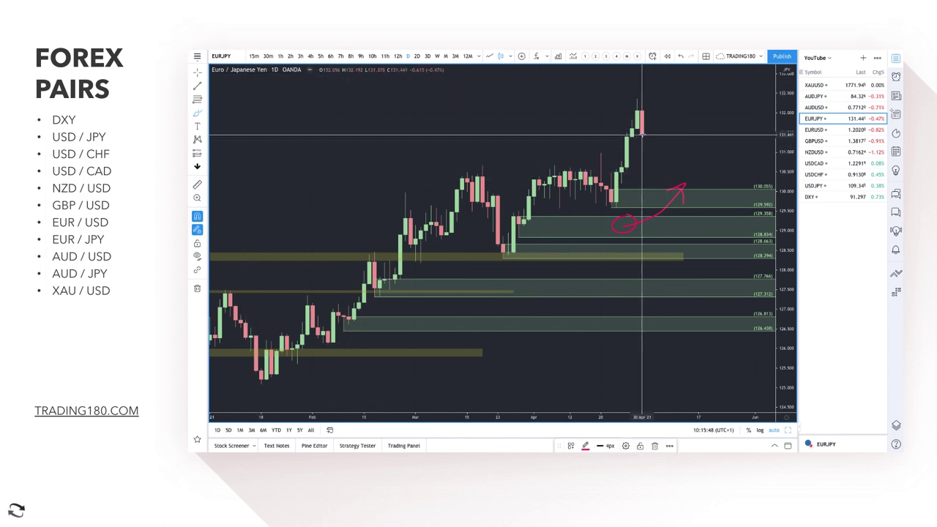
Brush a path from the latest candle into the new demand zone and up, a late-April rally arrow labelled "B" and "E", and a second rising arrow
mouse_move(642, 134)
mouse_down()
mouse_move(663, 186)
mouse_move(684, 191)
mouse_move(711, 158)
mouse_move(720, 170)
mouse_up()
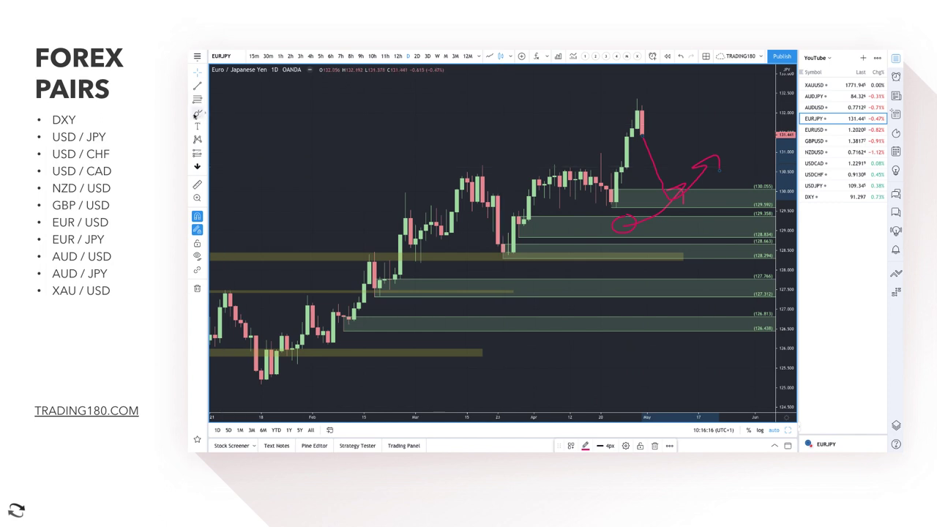
scroll(497, 191, up, 5)
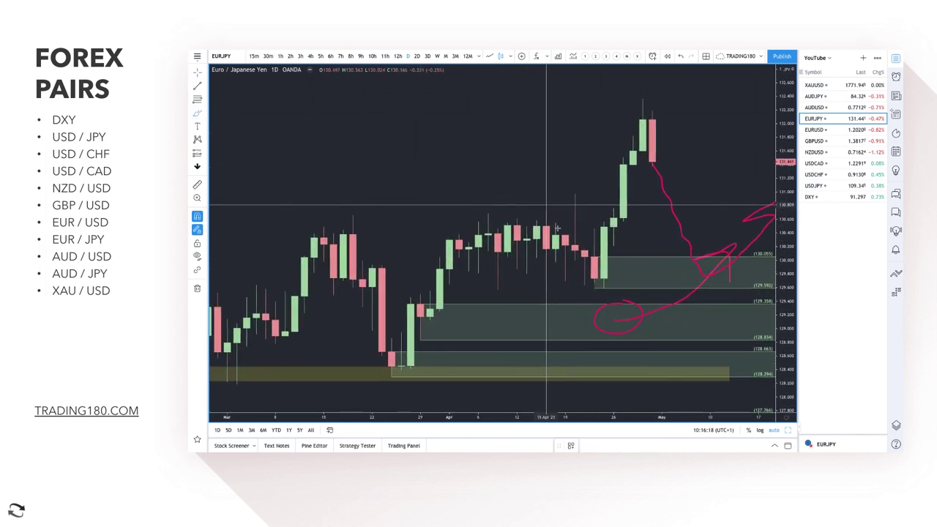
scroll(638, 268, down, 2)
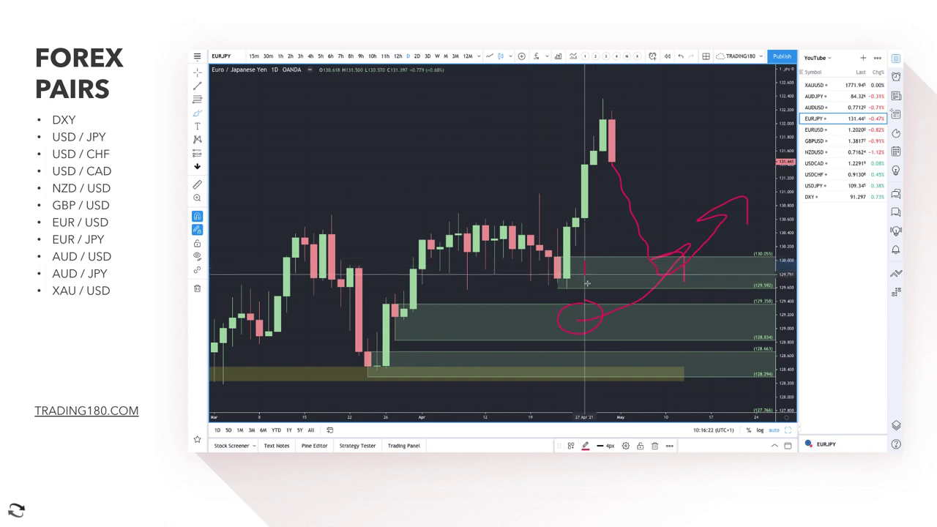
mouse_move(585, 253)
mouse_down()
mouse_move(603, 275)
mouse_move(585, 281)
mouse_move(602, 120)
mouse_up()
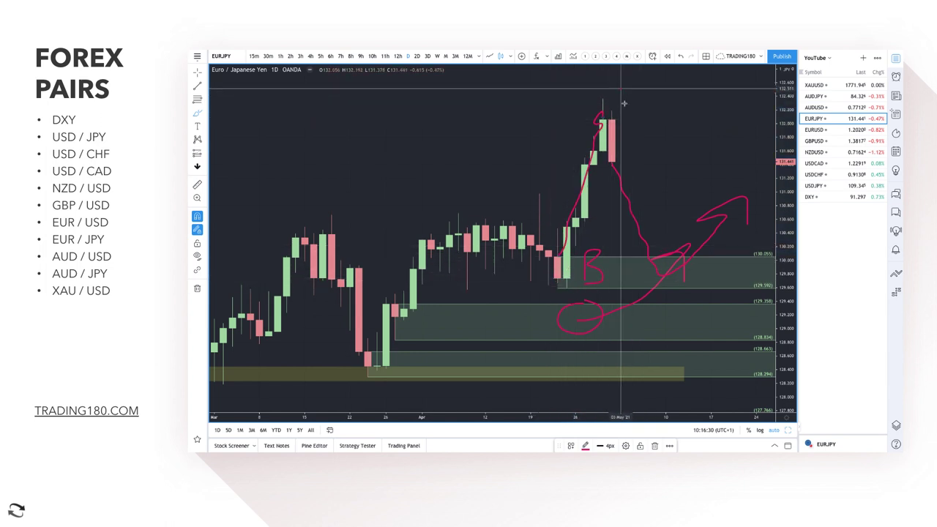
drag(621, 101, 656, 88)
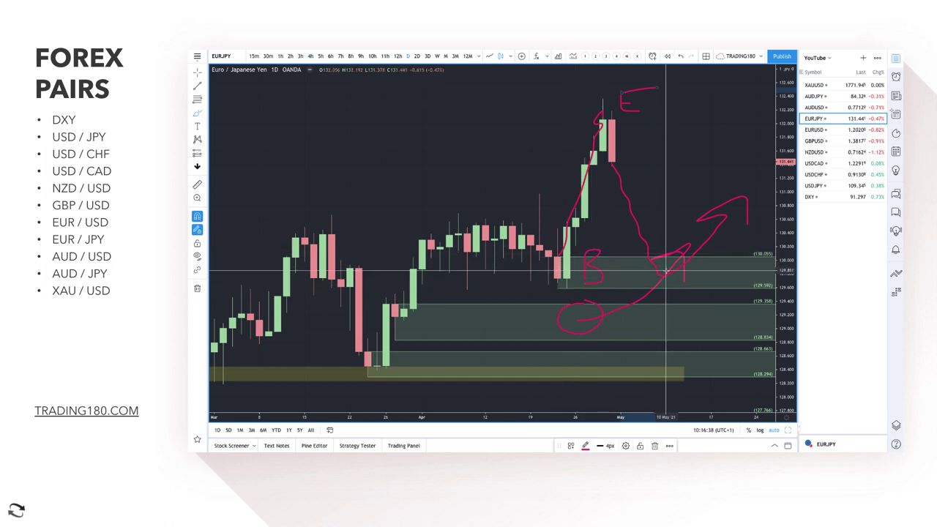
mouse_move(665, 272)
mouse_down()
mouse_move(699, 189)
mouse_move(705, 195)
mouse_up()
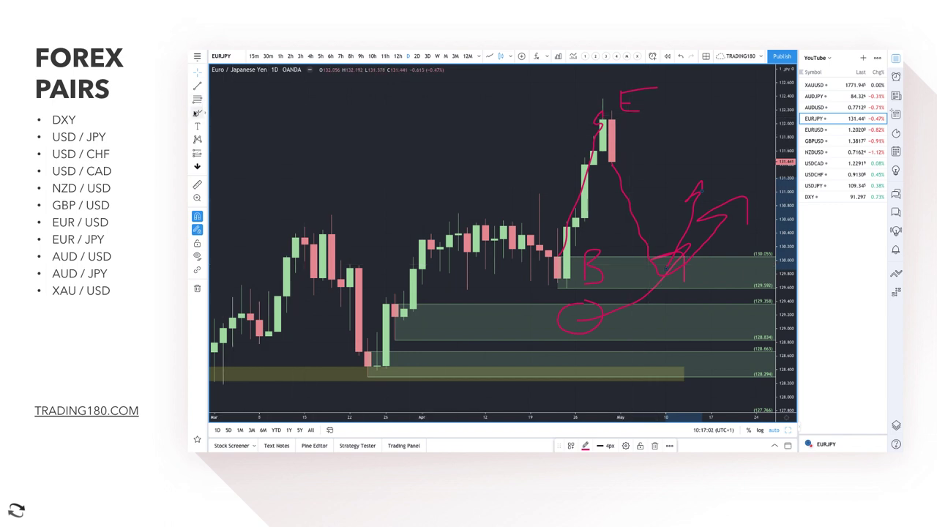
Examine EURJPY's daily price history back to the 2018 highs, and return to the April candles
scroll(426, 173, down, 10)
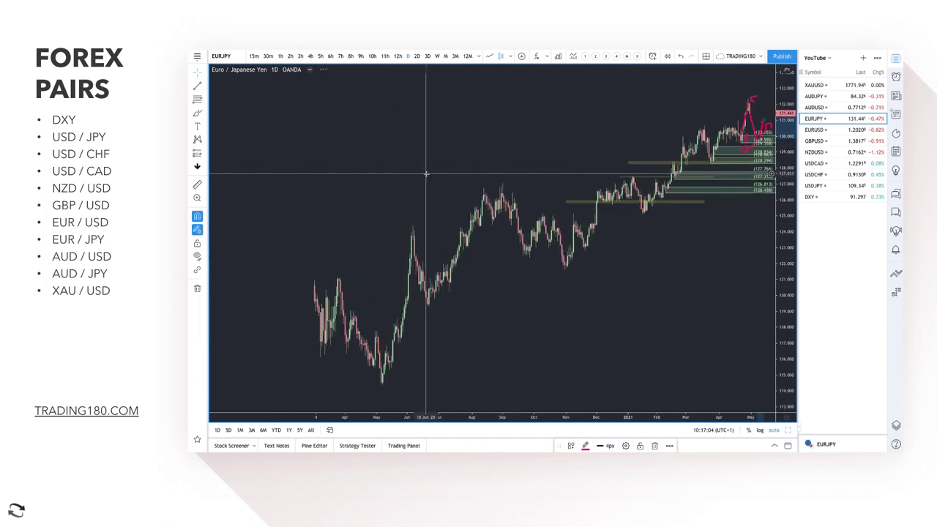
scroll(474, 111, down, 4)
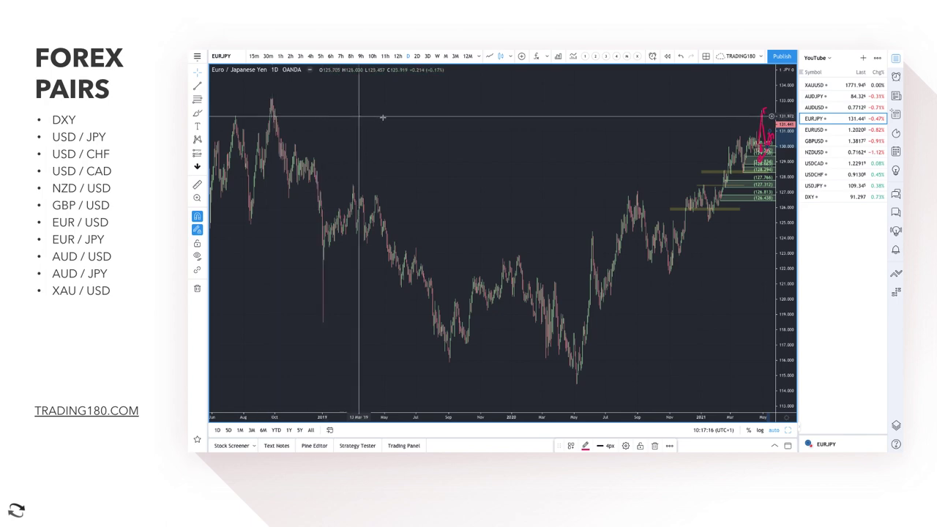
scroll(382, 117, up, 10)
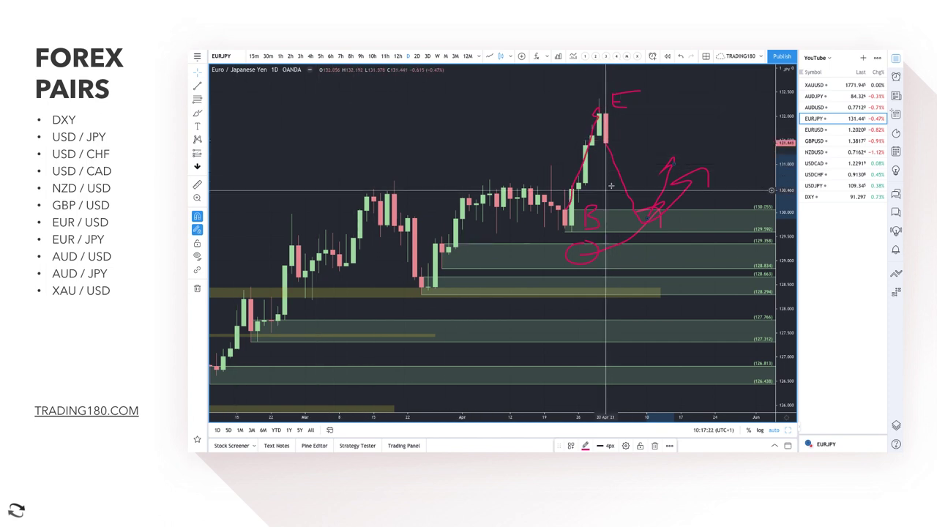
scroll(638, 213, up, 2)
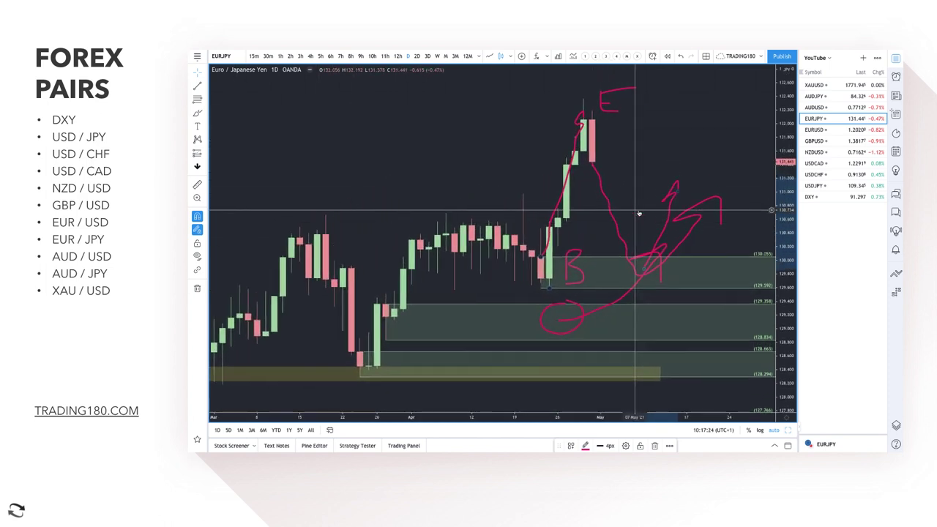
scroll(638, 212, up, 1)
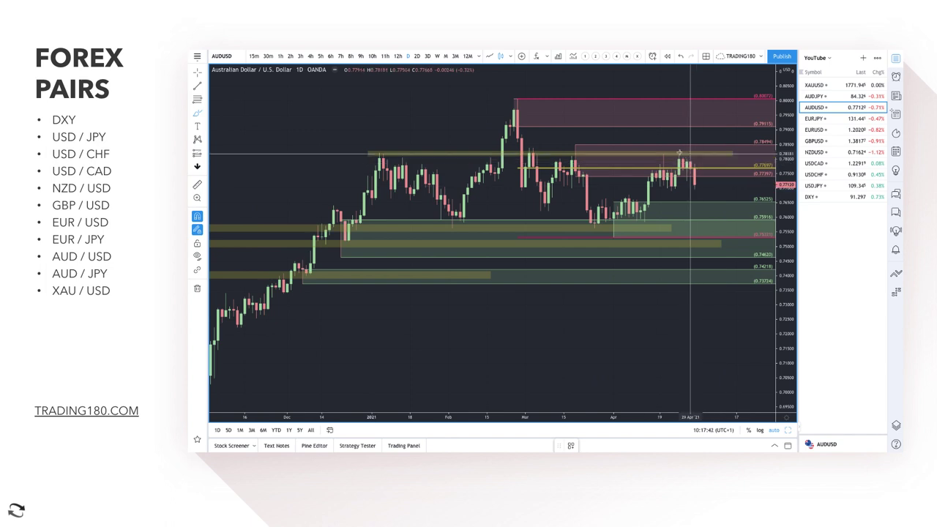
On the AUDUSD chart, brush a circle around the late-April candles in the supply zone between 0.77397 and 0.78494
mouse_move(679, 153)
mouse_down()
mouse_move(651, 167)
mouse_move(651, 180)
mouse_move(685, 189)
mouse_move(704, 180)
mouse_move(684, 154)
mouse_up()
scroll(680, 163, up, 2)
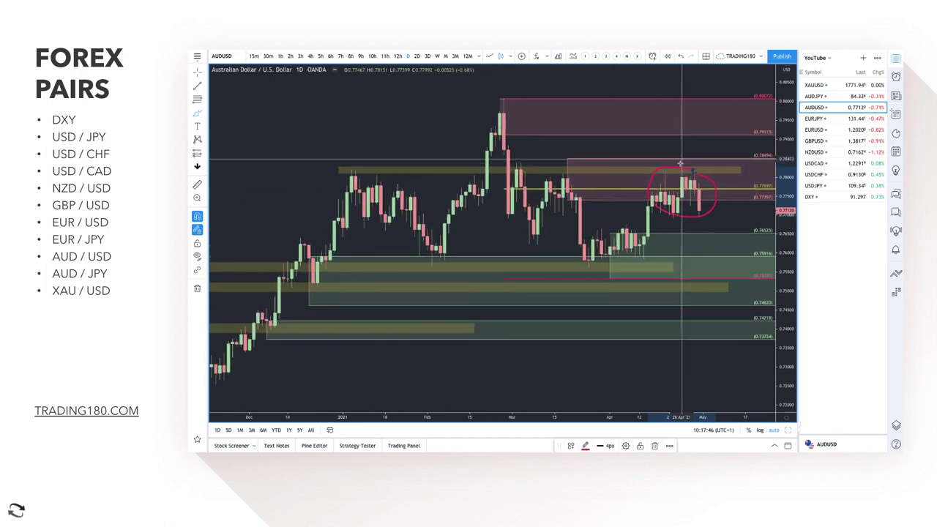
scroll(680, 162, up, 2)
mouse_move(652, 242)
mouse_down()
mouse_move(675, 205)
mouse_move(680, 242)
mouse_move(683, 212)
mouse_move(633, 256)
mouse_up()
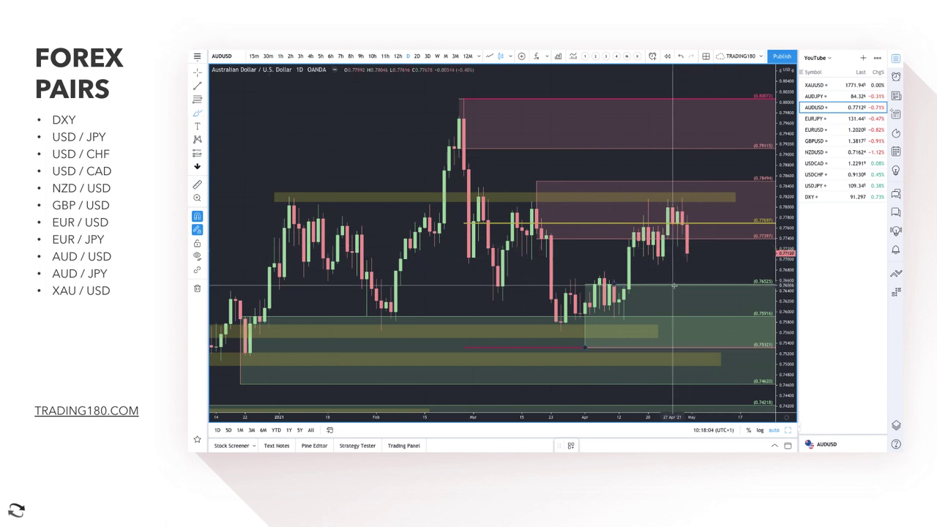
Brush an ellipse over the late-April highs, a drop to the lower yellow band with a rebound, and a bounce arrow from the 0.76525 demand zone
scroll(673, 245, down, 2)
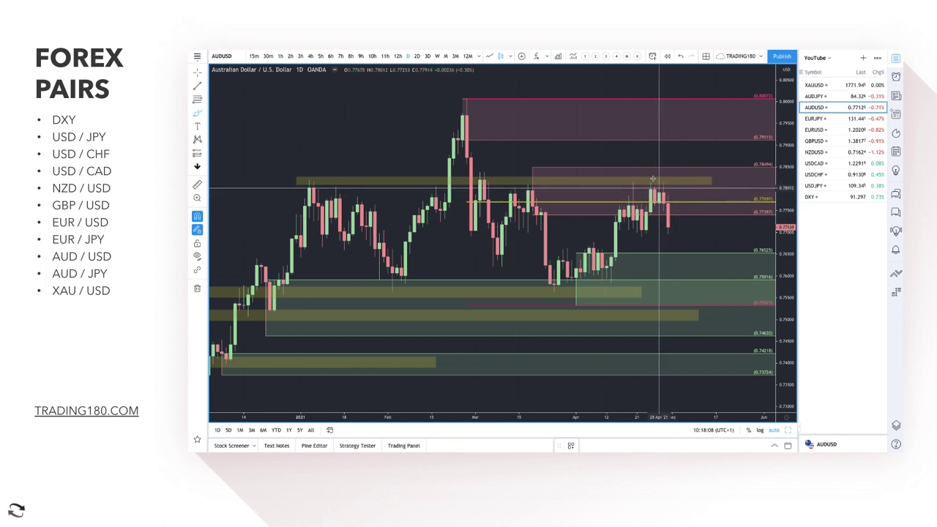
mouse_move(644, 179)
mouse_down()
mouse_move(640, 189)
mouse_move(639, 176)
mouse_up()
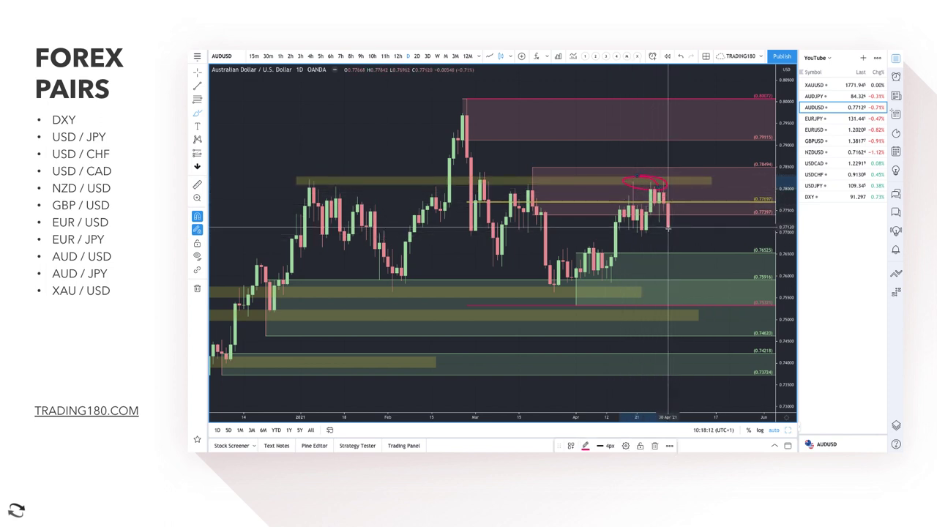
mouse_move(668, 228)
mouse_down()
mouse_move(699, 320)
mouse_move(720, 289)
mouse_up()
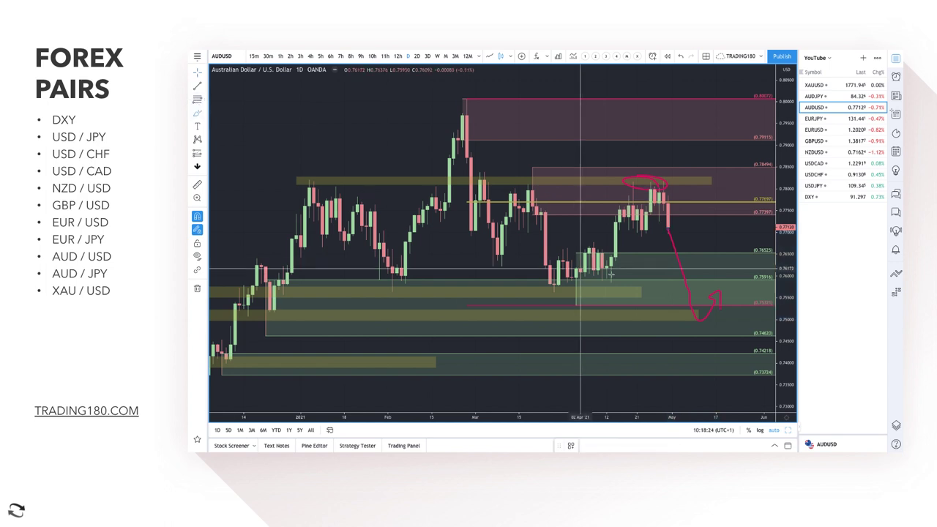
drag(683, 243, 725, 233)
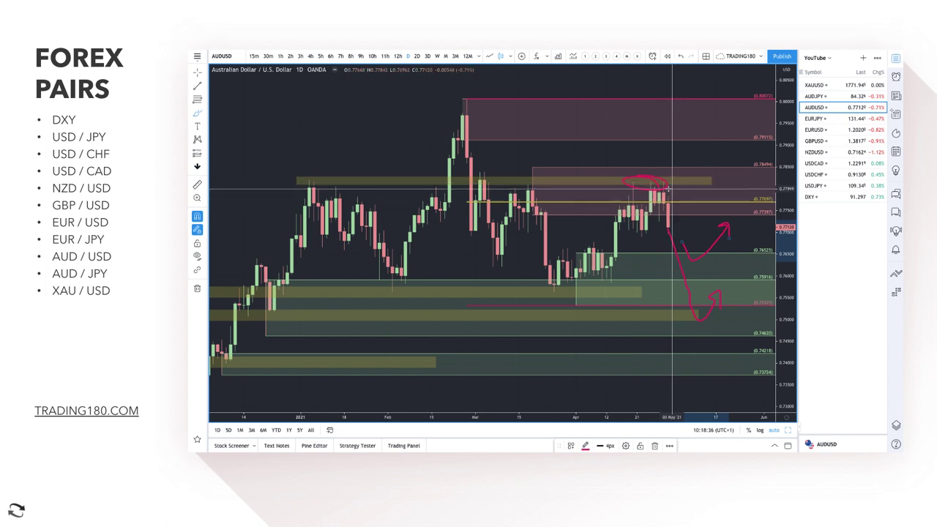
Brush a rising arrow from the range midline into the highest supply zone and circle the target at that zone's upper edge
click(198, 113)
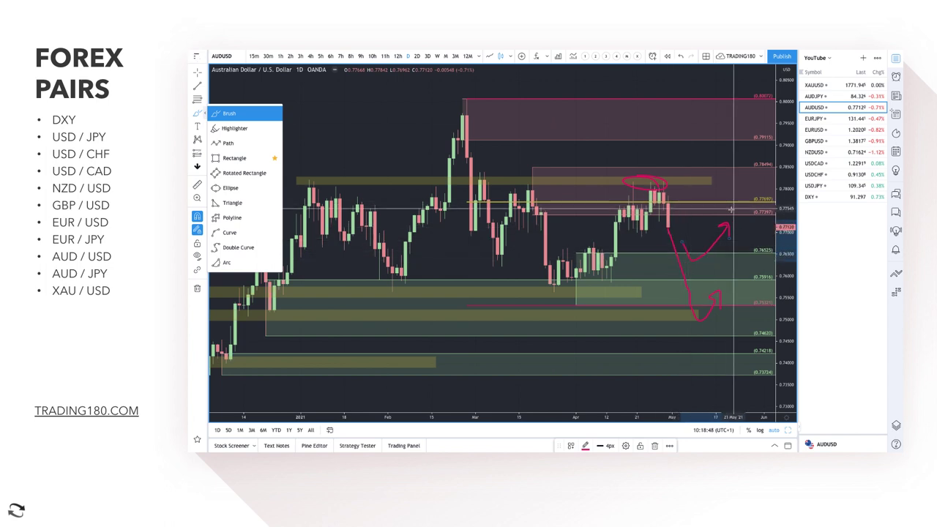
mouse_move(730, 206)
mouse_down()
mouse_move(759, 120)
mouse_move(763, 135)
mouse_up()
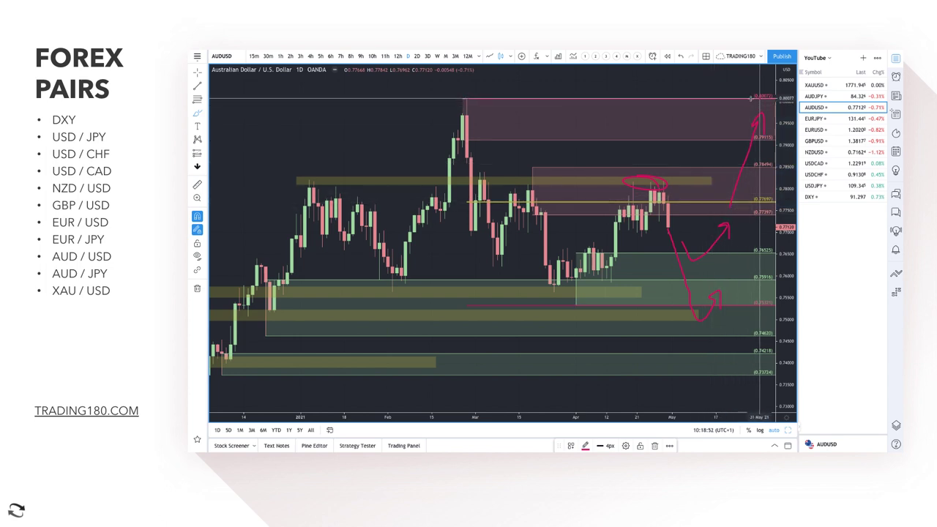
mouse_move(750, 97)
mouse_down()
mouse_move(769, 104)
mouse_move(754, 94)
mouse_up()
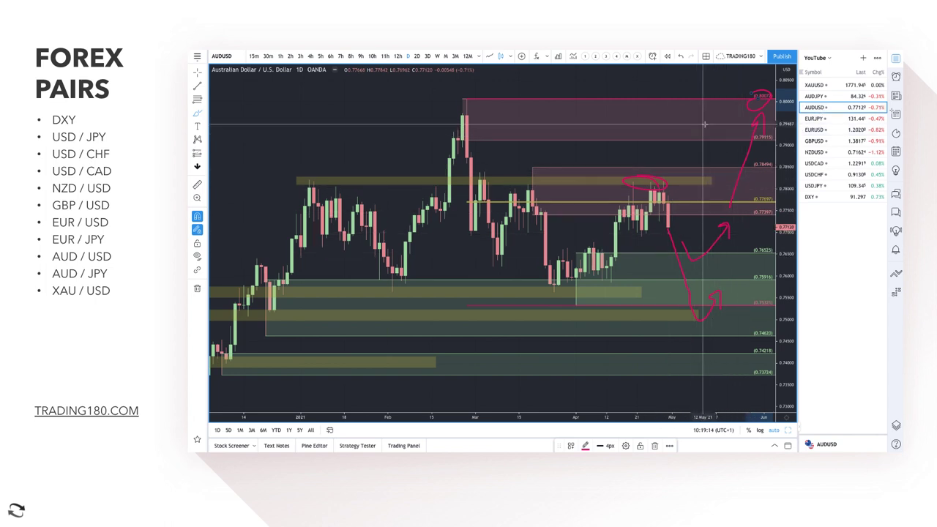
Move on to the AUDJPY daily chart and brush an ellipse in the empty area above the January candles
mouse_move(685, 110)
mouse_down()
mouse_move(669, 126)
mouse_move(684, 107)
mouse_up()
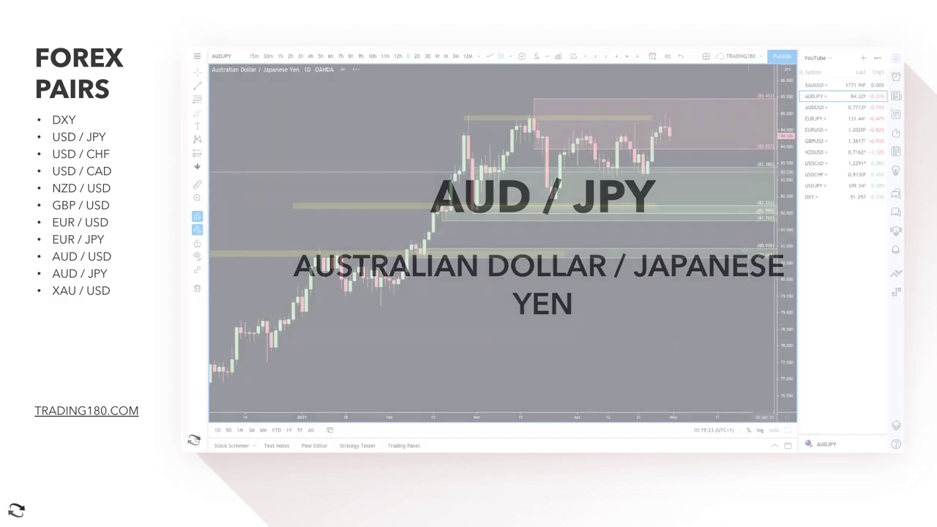
scroll(615, 272, up, 1)
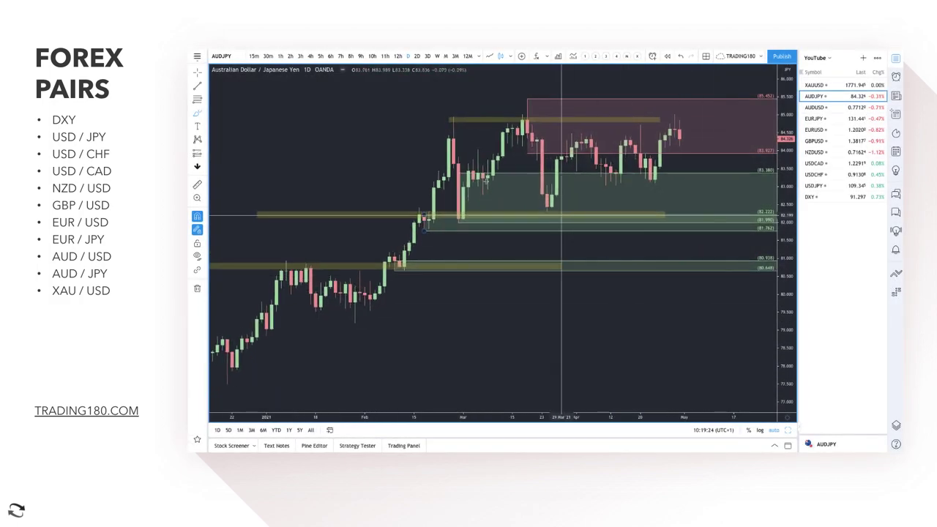
mouse_move(315, 108)
mouse_down()
mouse_move(283, 133)
mouse_move(297, 136)
mouse_move(320, 119)
mouse_up()
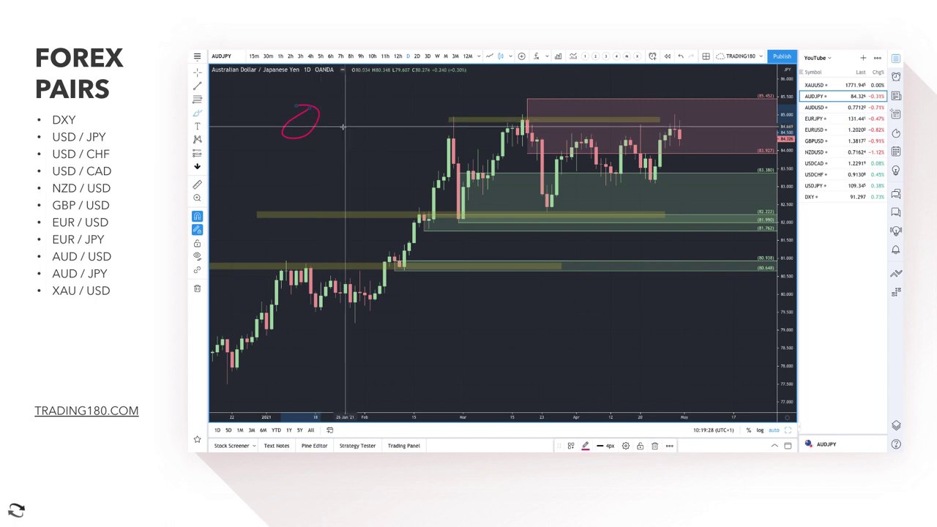
Circle the late-October to early-November lows and brush a long rising arrow from them up to the late-February candles
scroll(351, 132, down, 1)
scroll(364, 270, down, 1)
scroll(365, 270, left, 5)
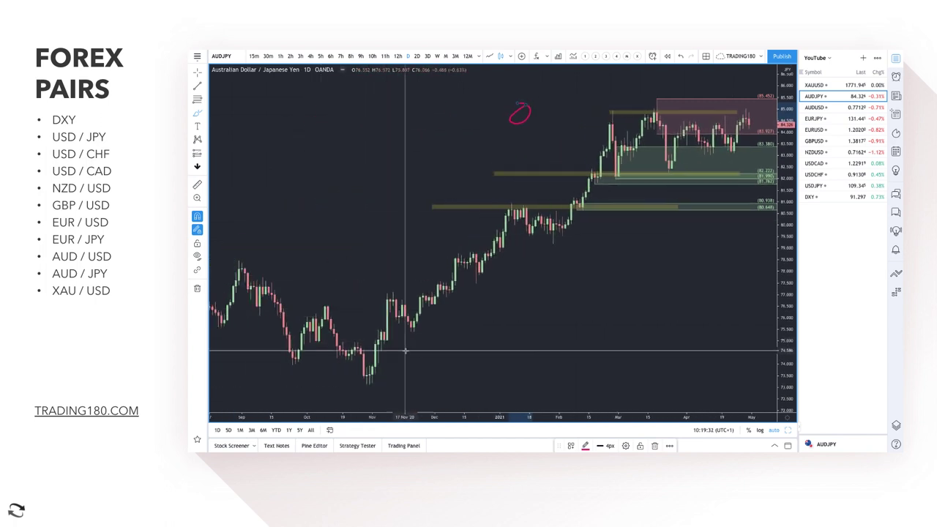
mouse_move(350, 351)
mouse_down()
mouse_move(330, 332)
mouse_move(371, 379)
mouse_move(344, 341)
mouse_move(609, 165)
mouse_move(607, 189)
mouse_up()
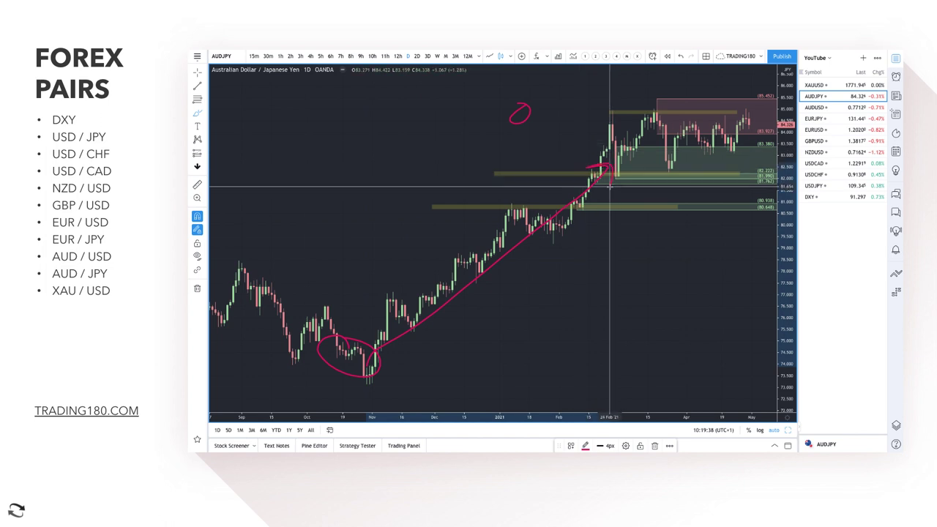
Handwrite "On" beside an up arrow and "off" beside a down arrow in the empty area above the autumn 2020 candles
drag(324, 139, 349, 147)
drag(289, 150, 285, 120)
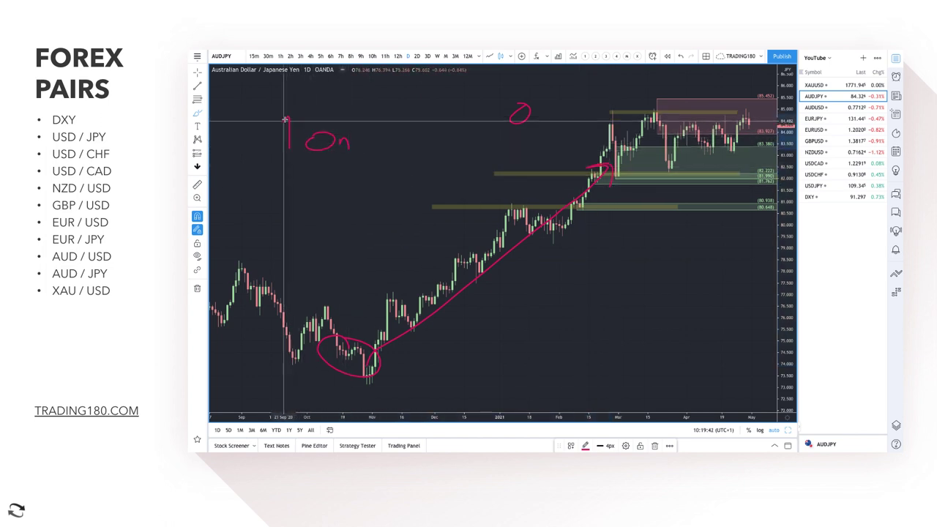
drag(400, 152, 460, 140)
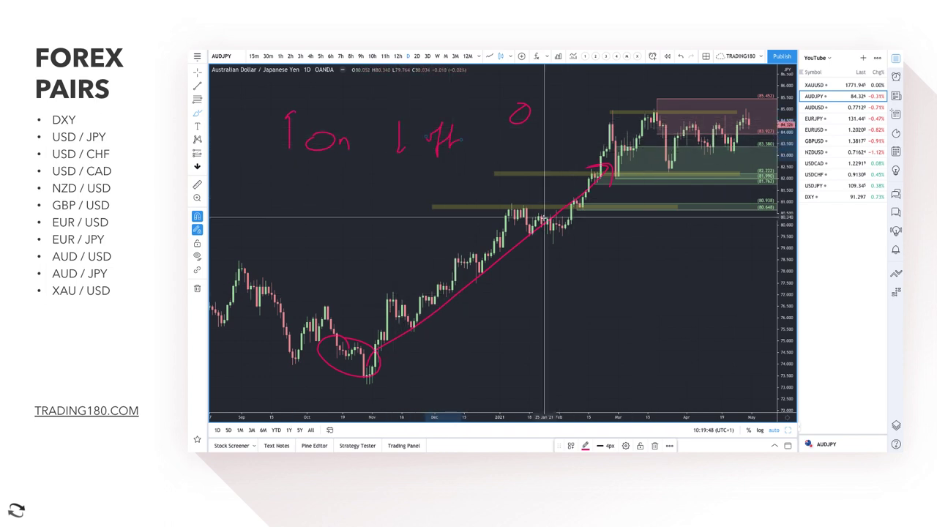
Circle the two April lows at the upper edge of the 83.380 demand zone and brush a rising arrow to the late-April high
scroll(543, 218, right, 3)
scroll(638, 163, right, 6)
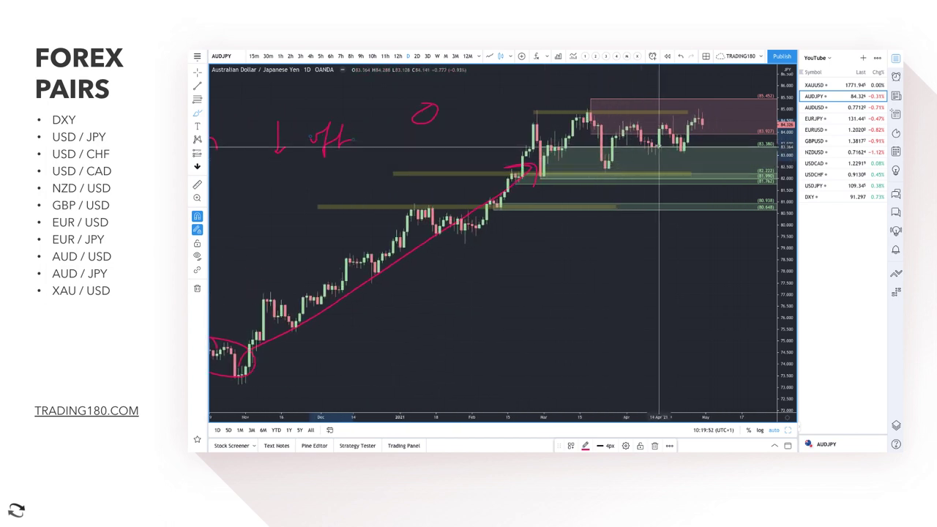
scroll(658, 146, up, 5)
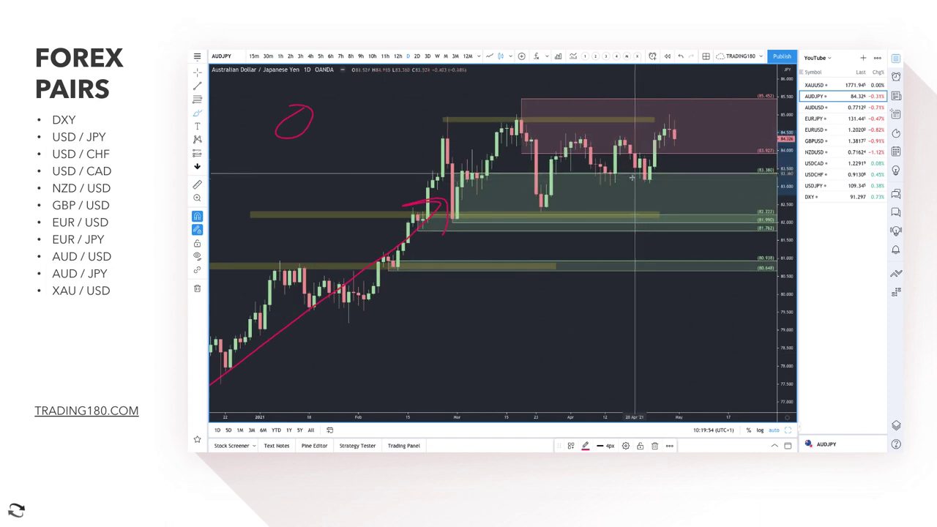
mouse_move(607, 174)
mouse_down()
mouse_move(613, 188)
mouse_move(648, 178)
mouse_move(678, 123)
mouse_up()
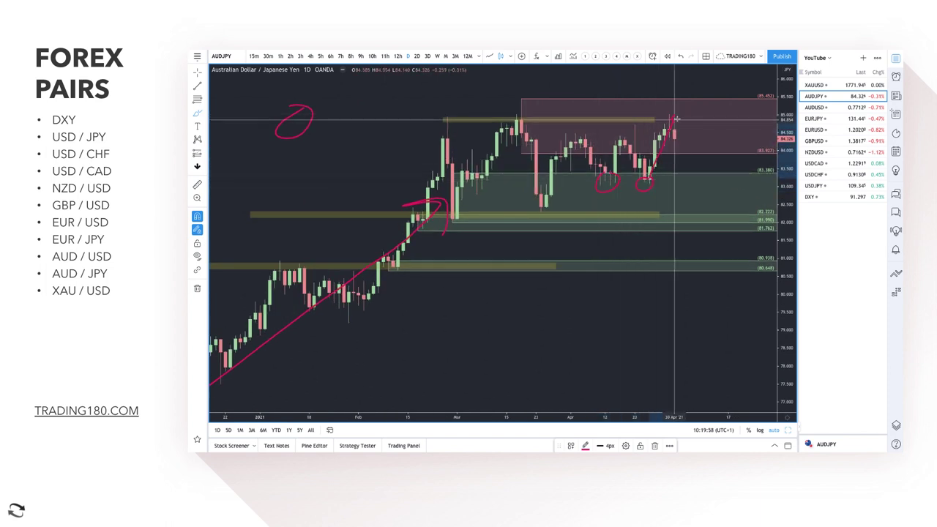
Brush a zigzag decline from the latest candle to the 82.222 demand level, followed by a rebound arrow
click(198, 115)
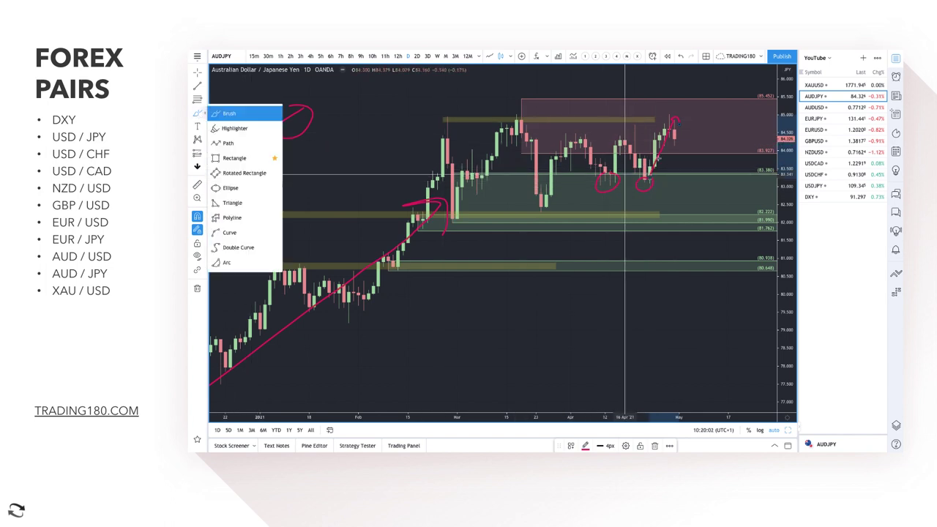
click(673, 132)
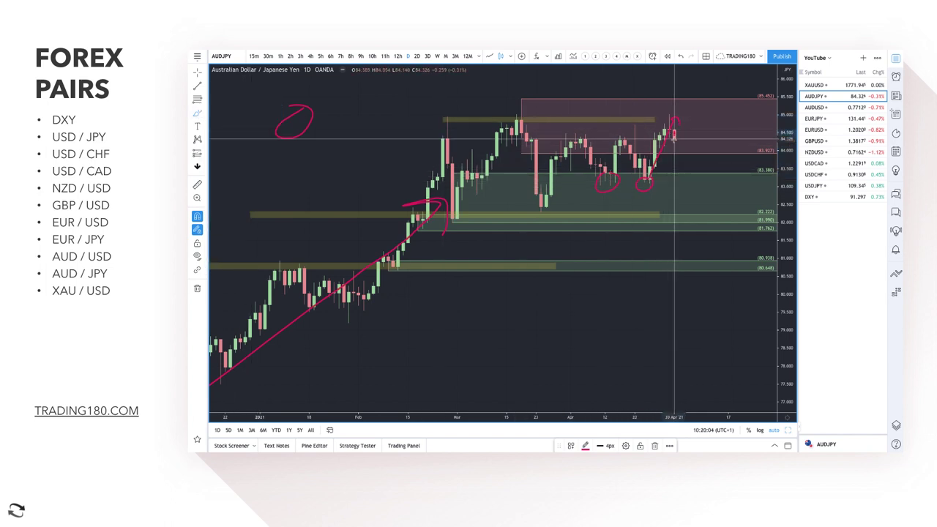
mouse_move(684, 167)
mouse_down()
mouse_move(723, 218)
mouse_move(754, 185)
mouse_up()
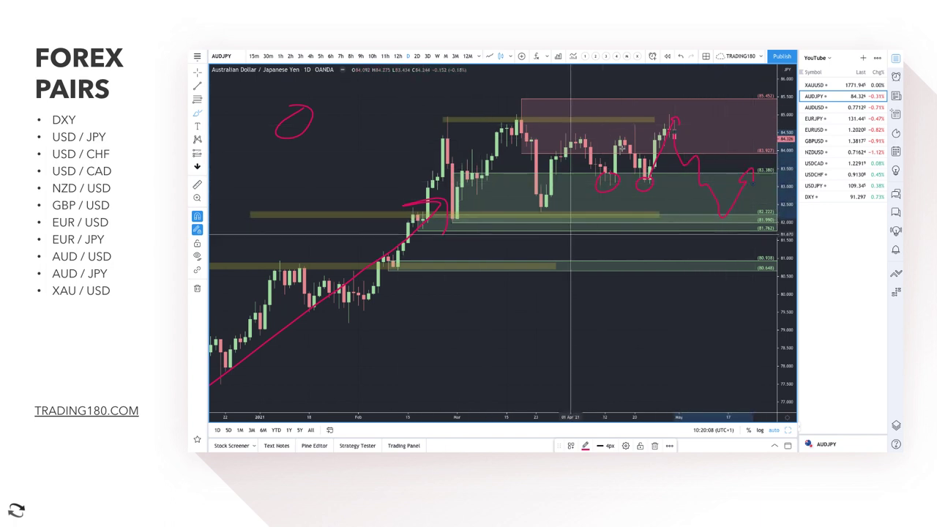
Re-circle the two April lows, and circle two lower targets around the 82.222 and 81.990 levels with a rising arrow from each
scroll(536, 189, down, 3)
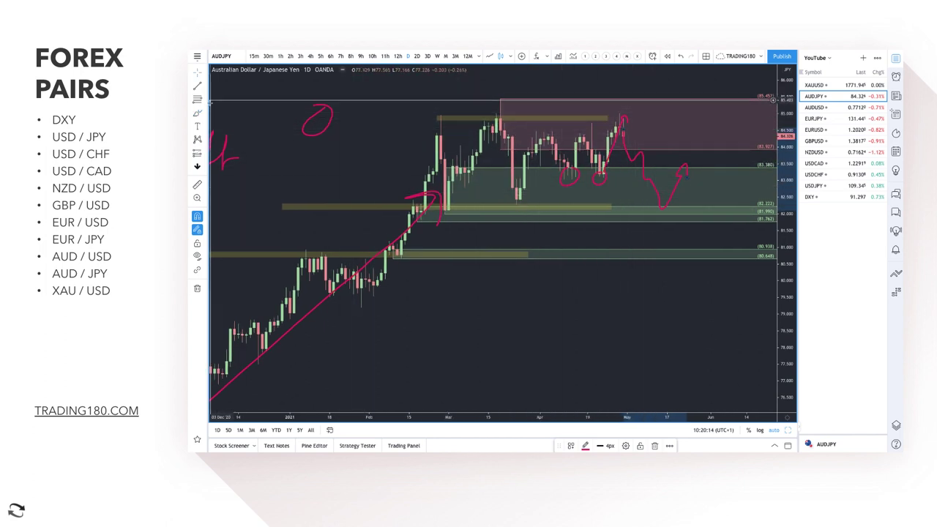
click(196, 113)
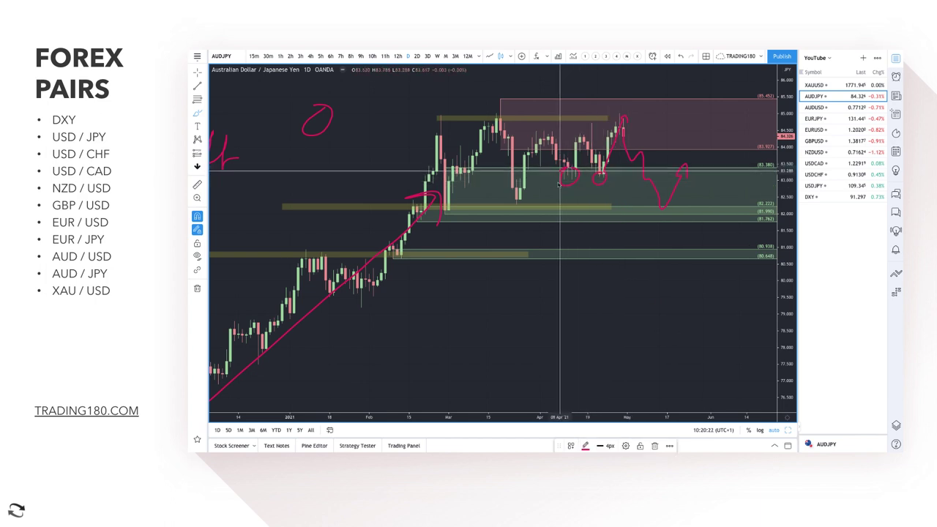
drag(557, 185, 572, 170)
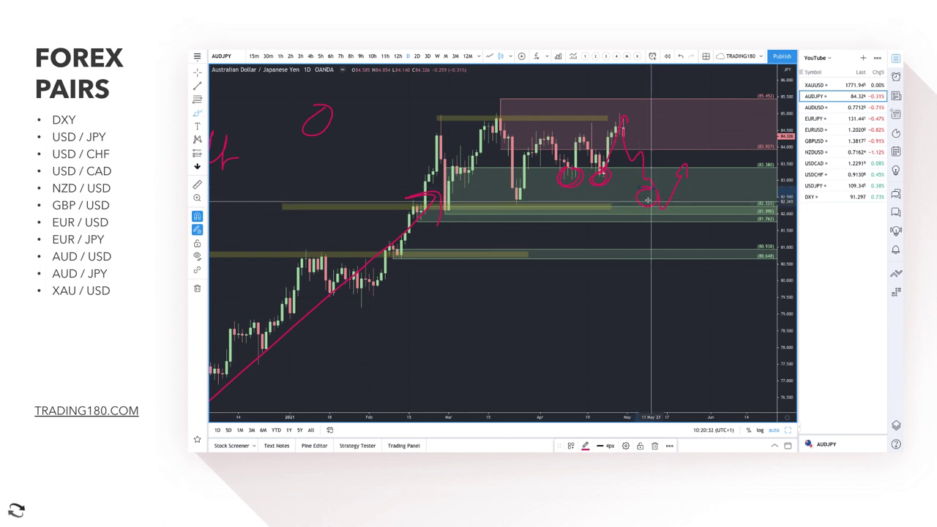
mouse_move(645, 198)
mouse_down()
mouse_move(688, 146)
mouse_move(669, 154)
mouse_up()
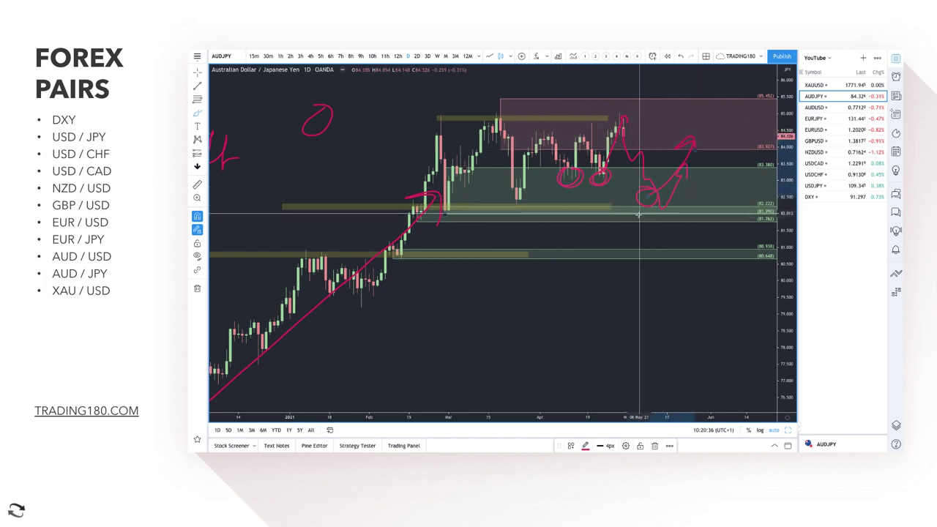
mouse_move(661, 208)
mouse_down()
mouse_move(649, 218)
mouse_move(660, 225)
mouse_move(724, 167)
mouse_up()
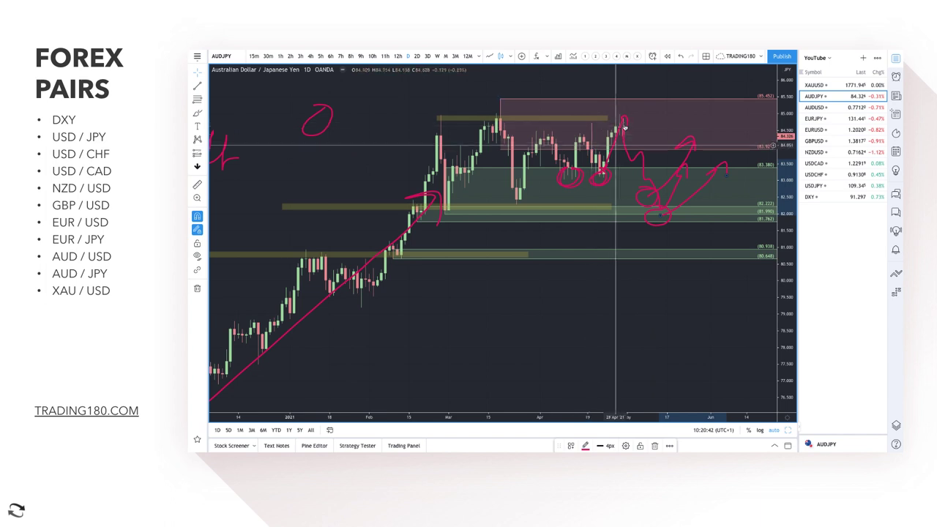
Brush an alternative path rising above the 85.452 supply level, pulling back into the zone and bouncing upward
click(196, 116)
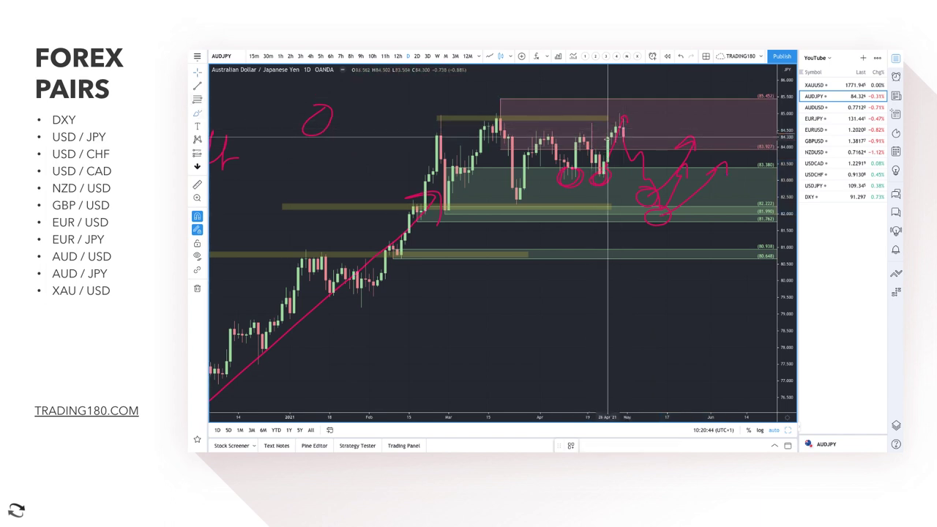
drag(622, 138, 648, 76)
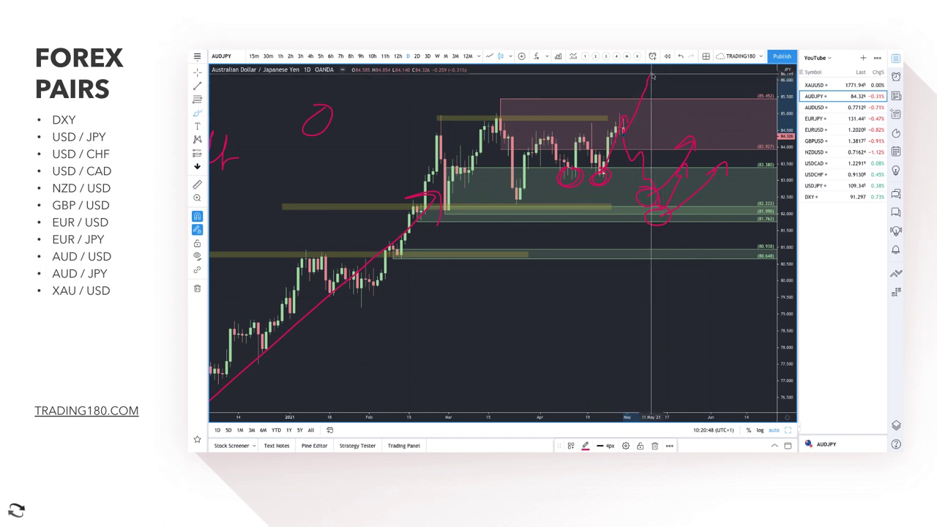
mouse_move(651, 76)
mouse_down()
mouse_move(661, 128)
mouse_move(695, 103)
mouse_move(692, 110)
mouse_up()
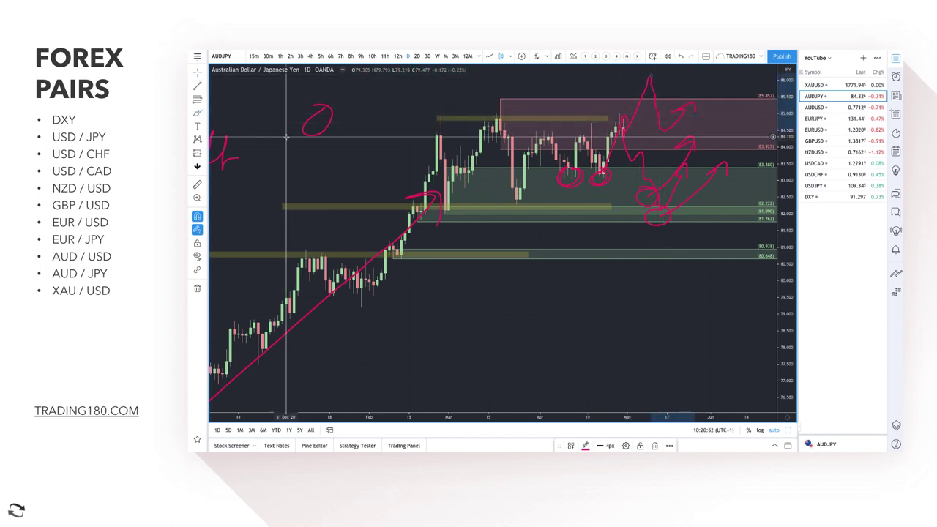
Review AUDJPY's rise from the November lows and brush a drop from the latest candle towards the 82.222 demand level
scroll(287, 135, left, 3)
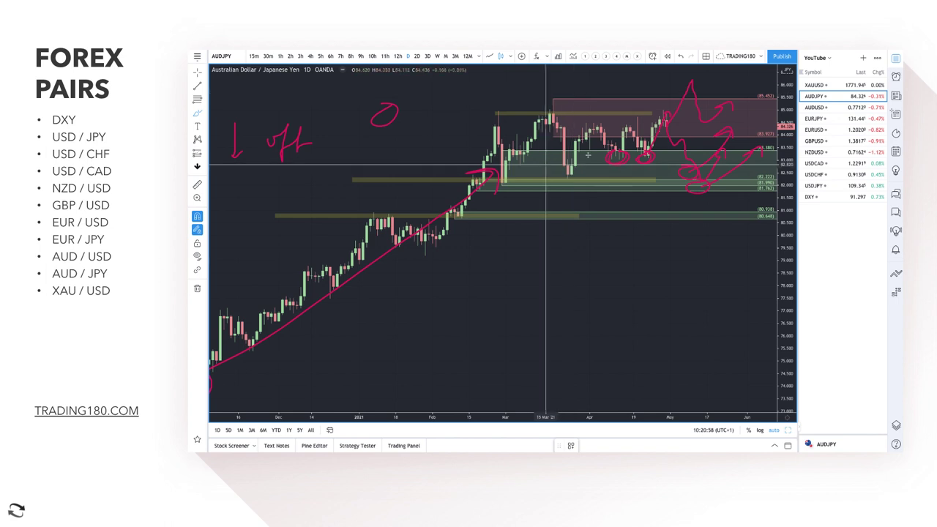
scroll(606, 152, left, 3)
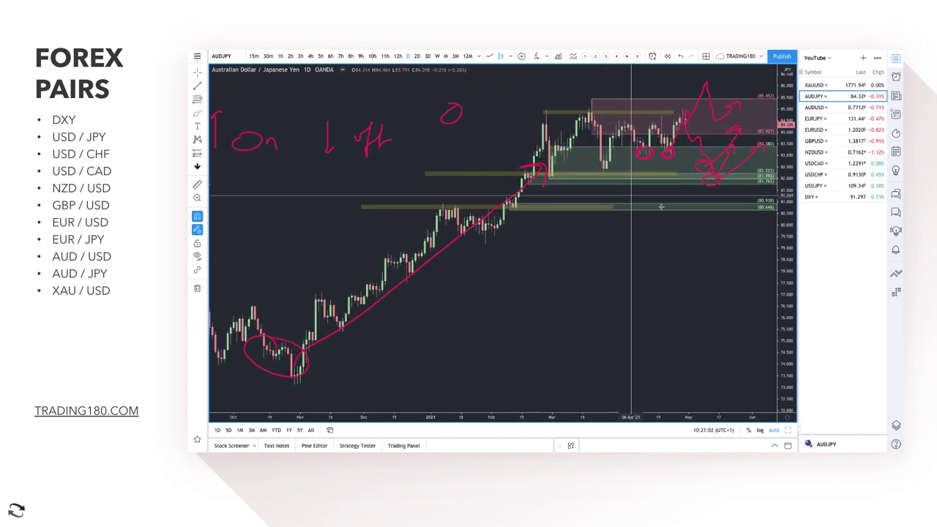
scroll(661, 207, up, 5)
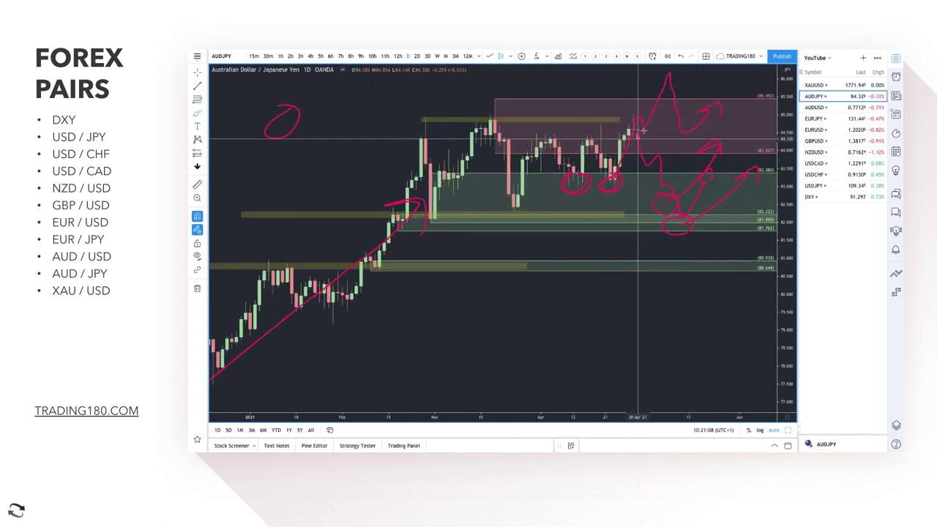
mouse_move(639, 134)
mouse_down()
mouse_move(638, 161)
mouse_move(667, 194)
mouse_move(651, 212)
mouse_up()
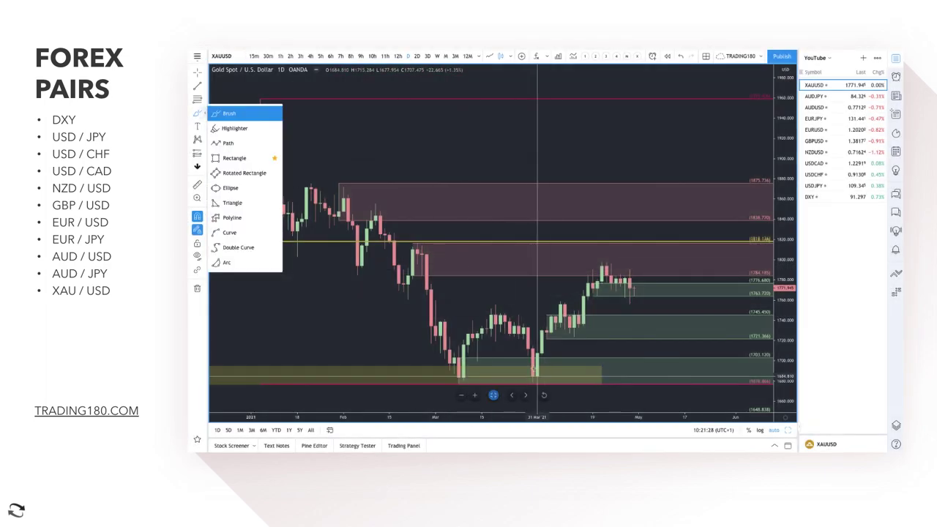
On the XAUUSD chart, brush arrows from the late-March low to mid-April, up to the 1838.770 supply zone, and down into the 1745.450 demand zone
mouse_move(533, 374)
mouse_down()
mouse_move(592, 281)
mouse_move(575, 286)
mouse_move(597, 282)
mouse_up()
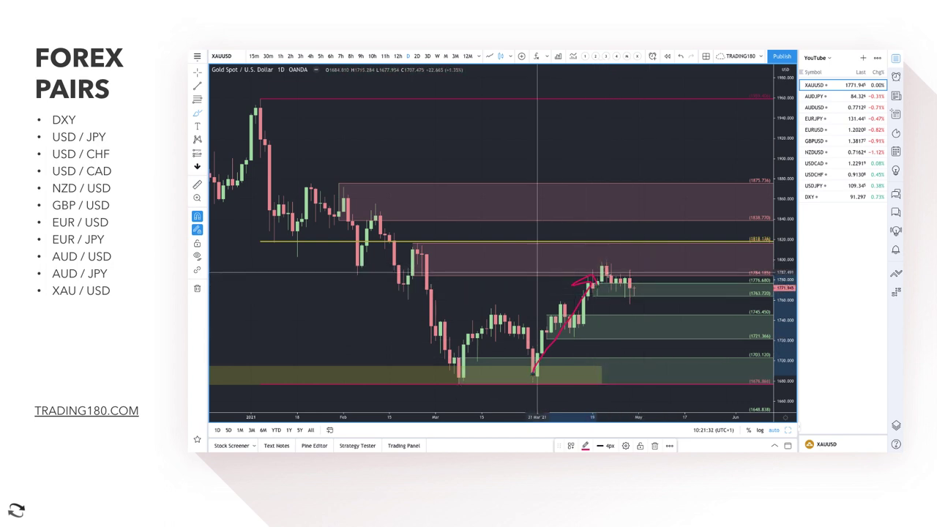
drag(613, 266, 649, 218)
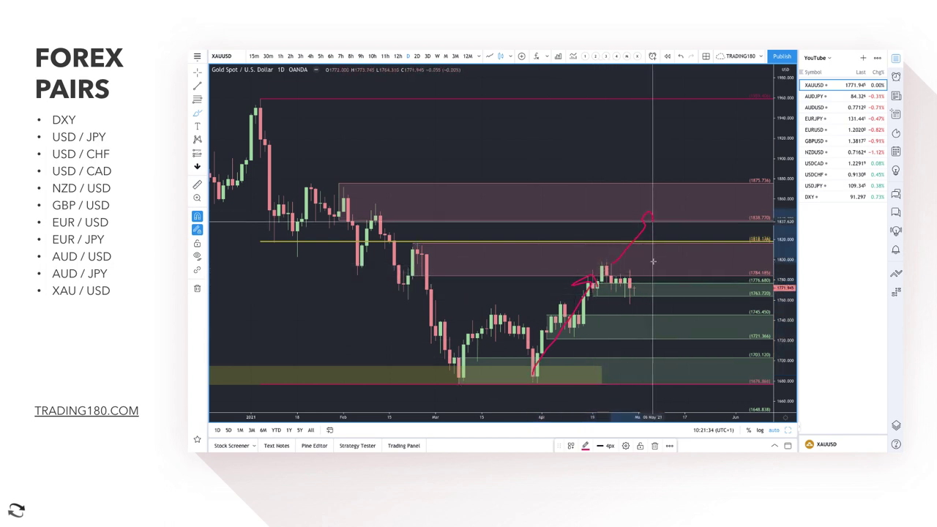
mouse_move(633, 288)
mouse_down()
mouse_move(666, 345)
mouse_move(668, 327)
mouse_up()
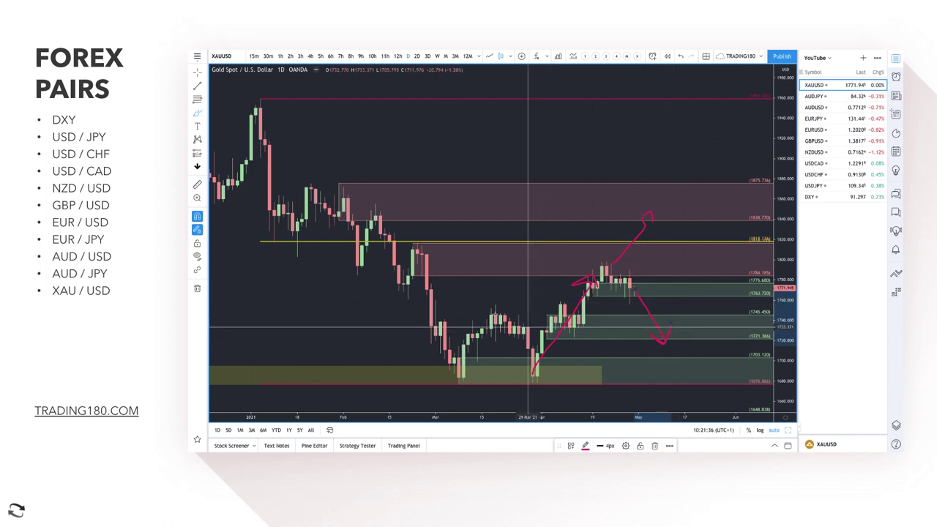
Above the gold candles, handwrite "On" with two rising arrows, plus a circled up arrow with a tick beside it
scroll(454, 311, down, 3)
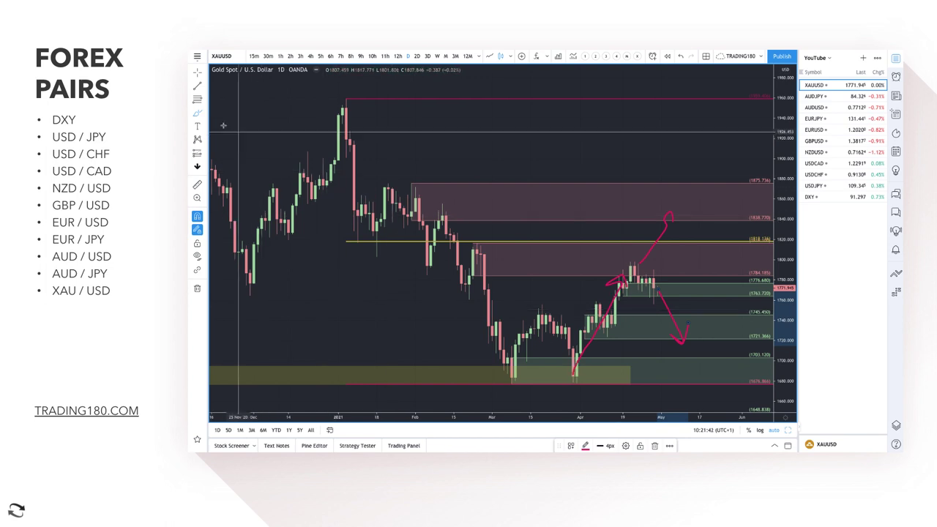
click(199, 115)
mouse_move(446, 125)
mouse_down()
mouse_move(489, 134)
mouse_move(583, 91)
mouse_up()
drag(577, 128, 616, 87)
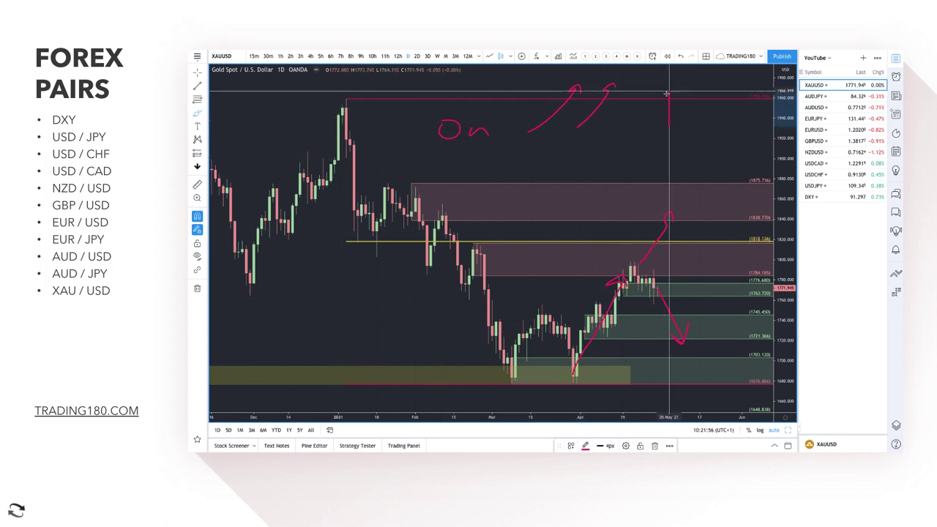
drag(665, 95, 669, 124)
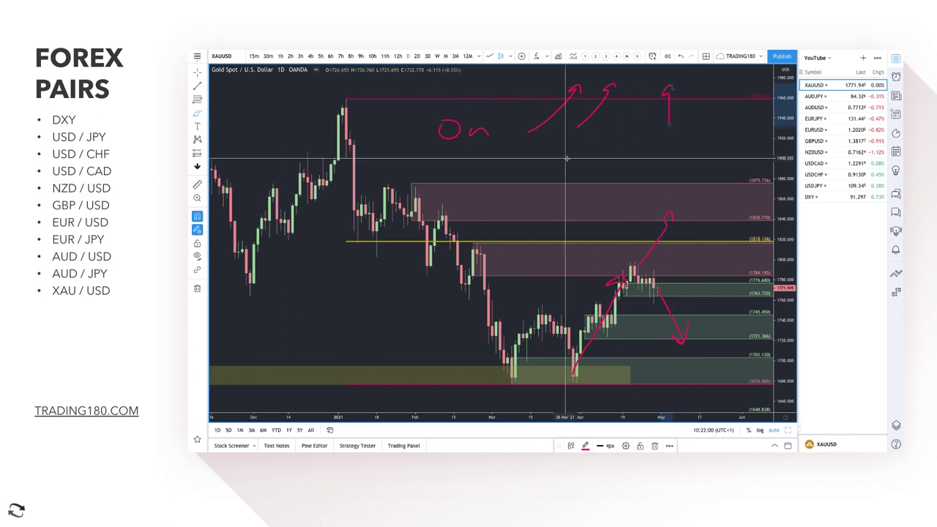
mouse_move(677, 73)
mouse_down()
mouse_move(654, 83)
mouse_move(671, 132)
mouse_move(684, 74)
mouse_up()
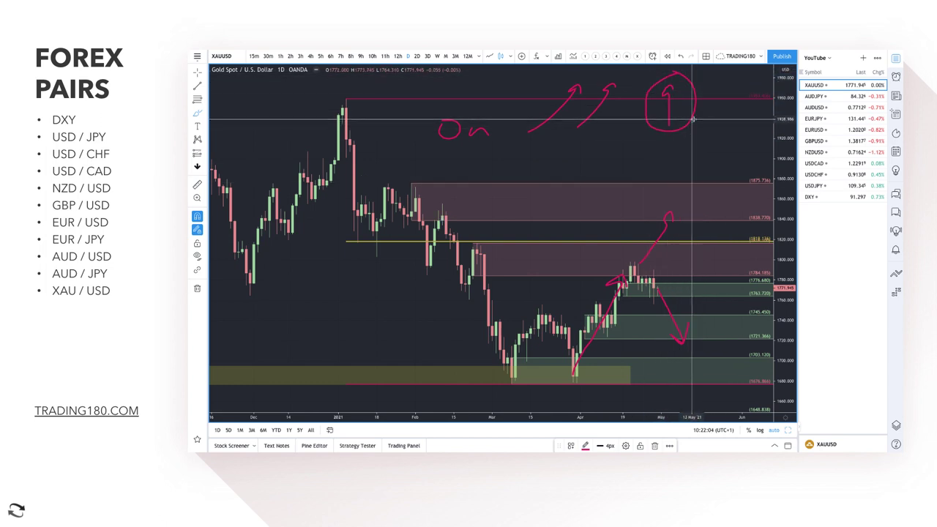
drag(693, 110, 720, 95)
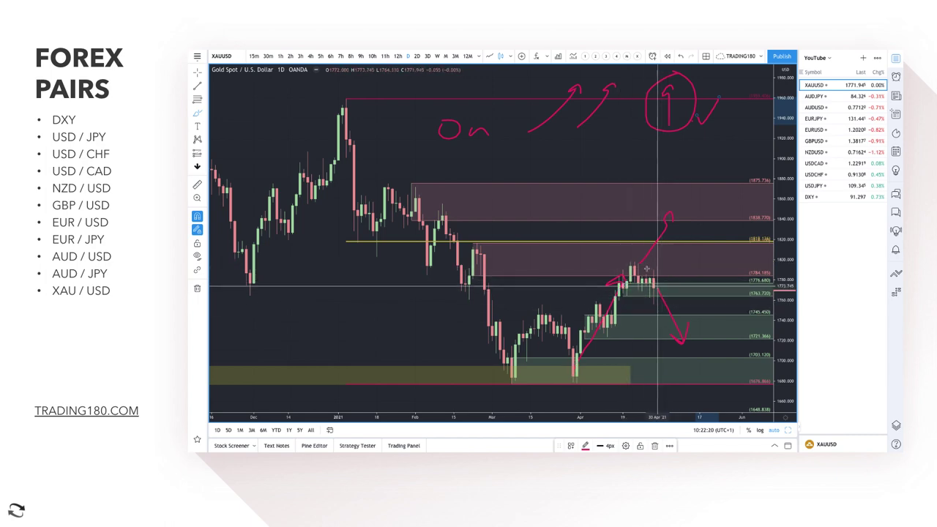
Circle gold's March 2020 low at the 1486.304 demand zone and brush a long rising arrow to the August 2020 high
scroll(556, 278, down, 10)
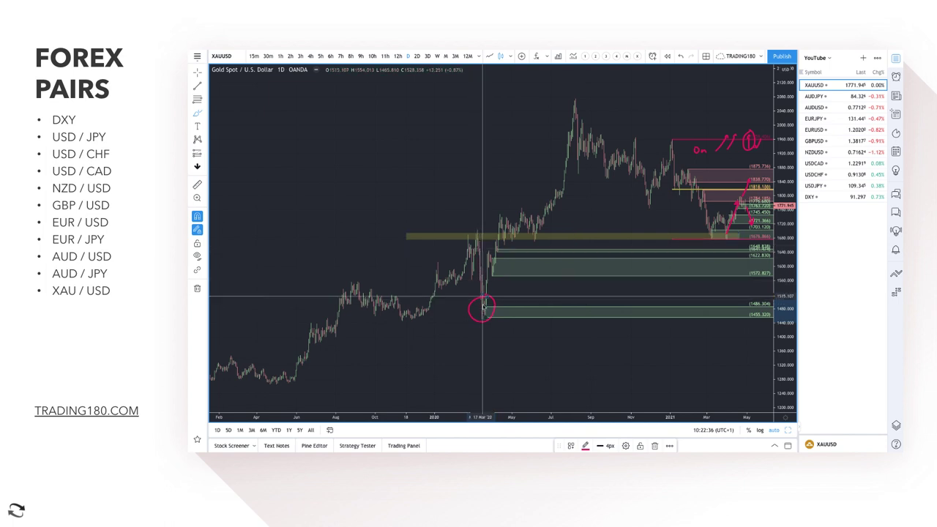
drag(482, 303, 574, 108)
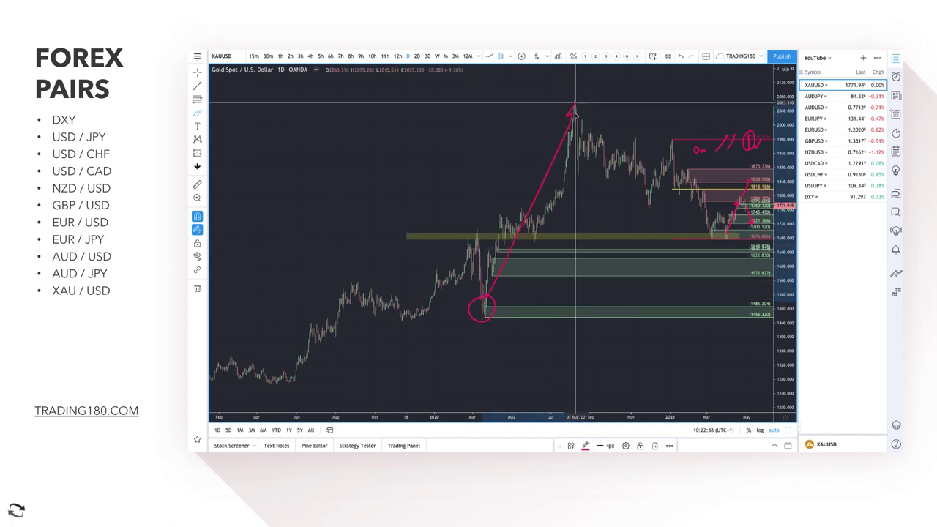
Brush a rising arrow through the 1838.770–1875.736 supply zone and a rebound arrow from the 1745.450–1721.366 demand zone up to 1763.720
scroll(549, 178, up, 3)
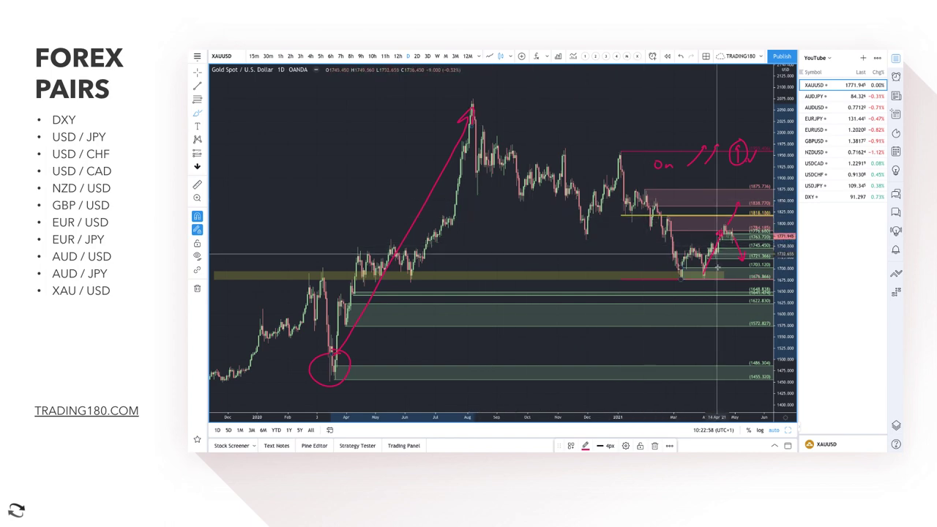
scroll(717, 267, up, 5)
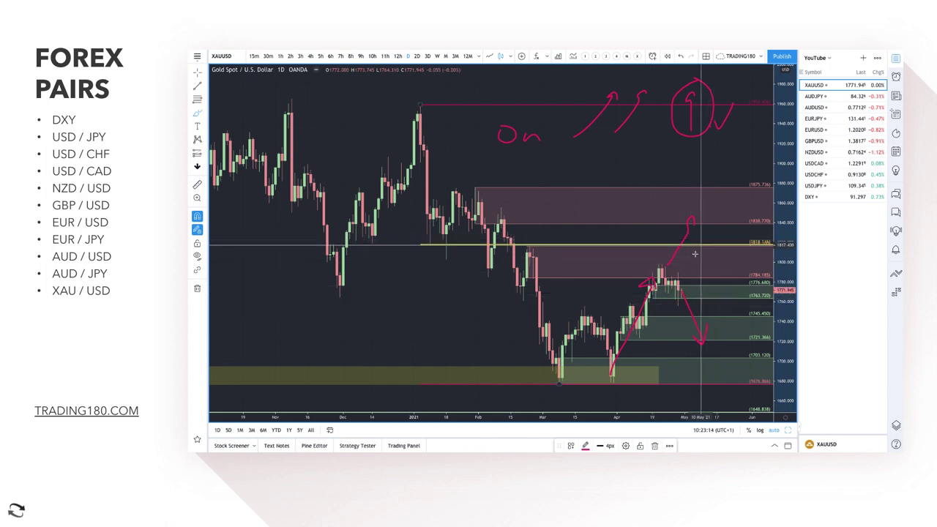
drag(694, 255, 733, 190)
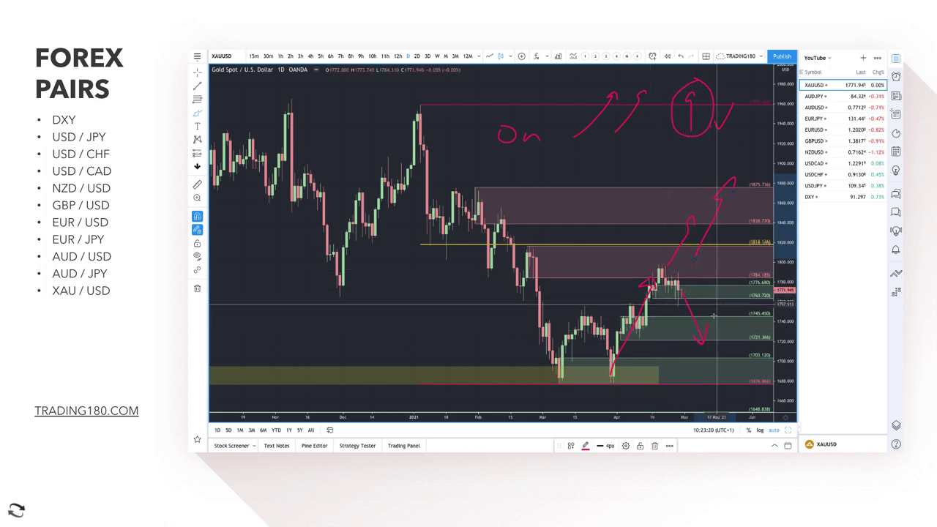
drag(704, 334, 724, 313)
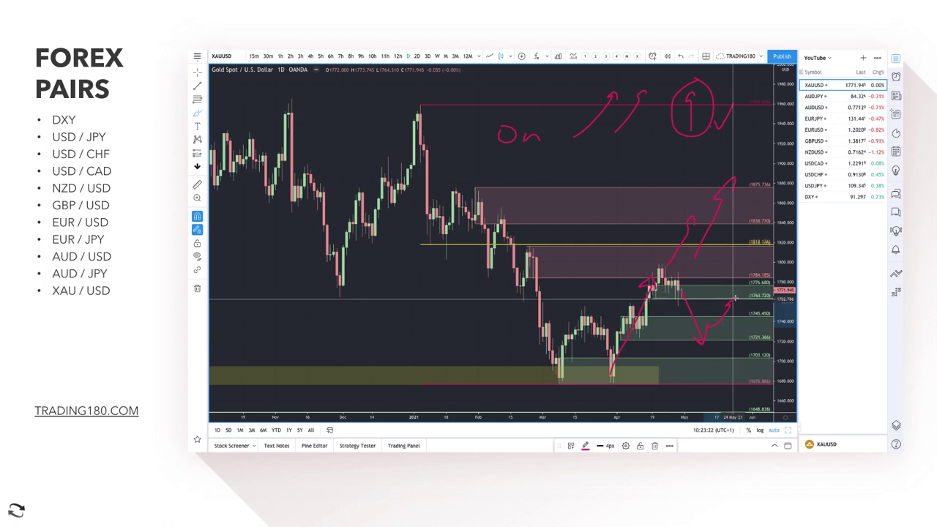
Circle the right part of the 1703.120–1676.866 demand zone and brush a small arrow dipping below it and turning back up
scroll(670, 332, up, 2)
scroll(670, 333, up, 1)
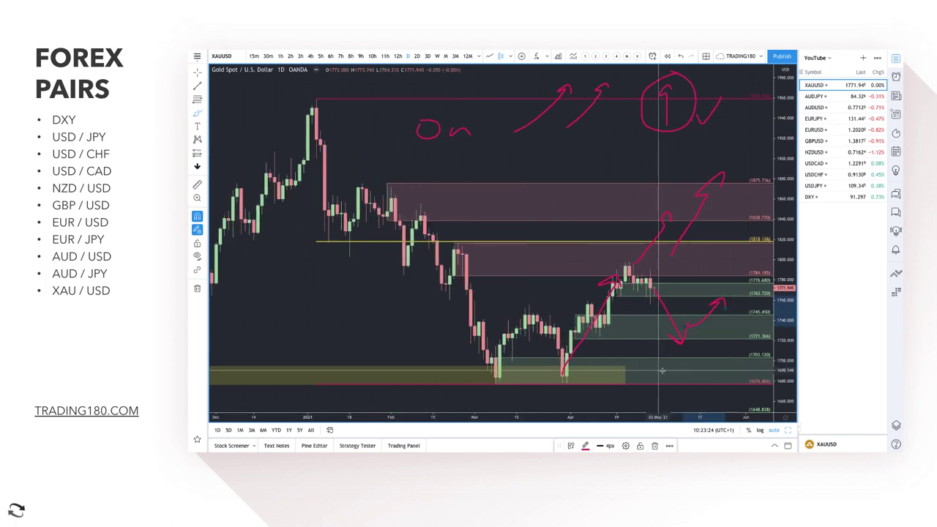
mouse_move(691, 360)
mouse_down()
mouse_move(677, 380)
mouse_move(690, 358)
mouse_move(701, 397)
mouse_move(725, 379)
mouse_up()
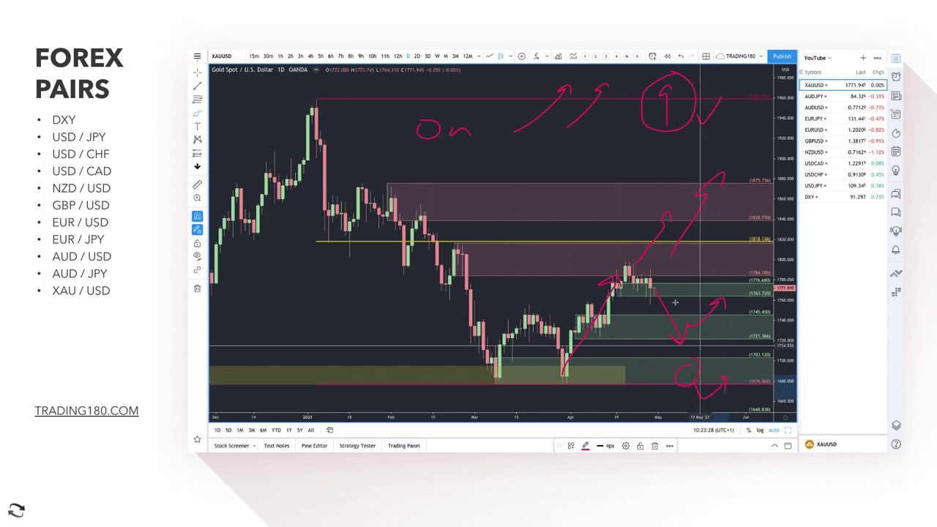